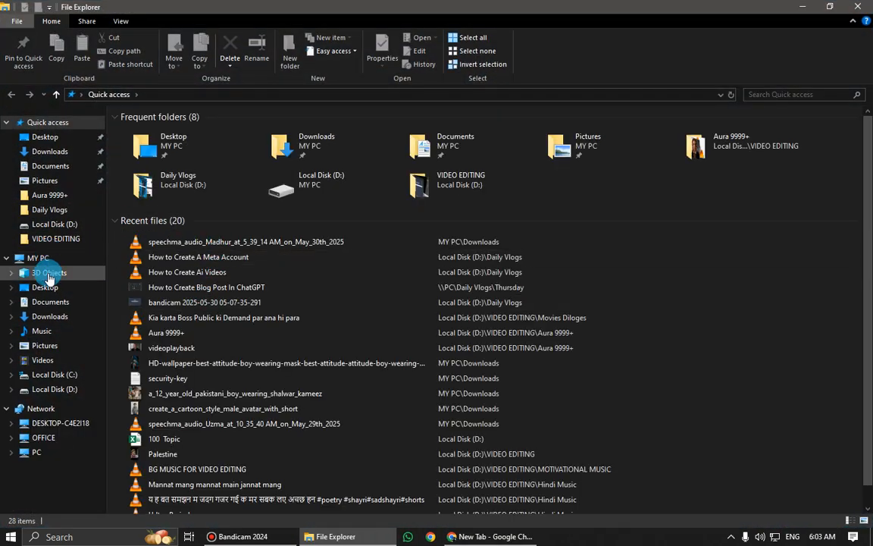
Open the Downloads folder and look over its audio file and the row of cartoon video clips
click(35, 318)
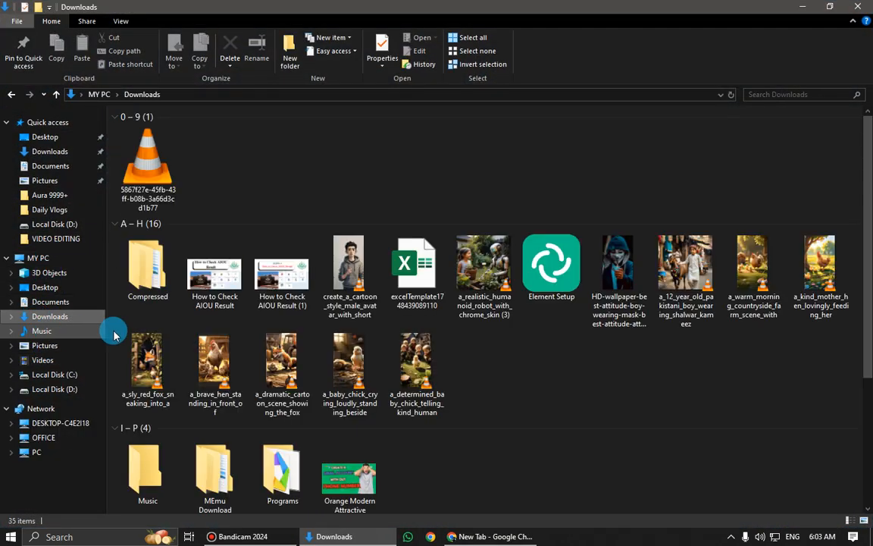
click(141, 175)
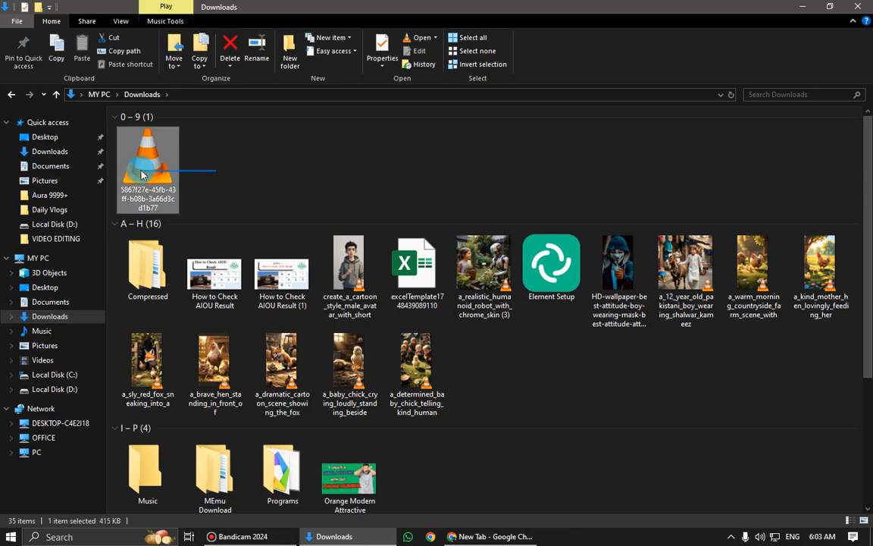
click(210, 177)
drag(809, 356, 658, 260)
drag(525, 380, 110, 385)
click(496, 389)
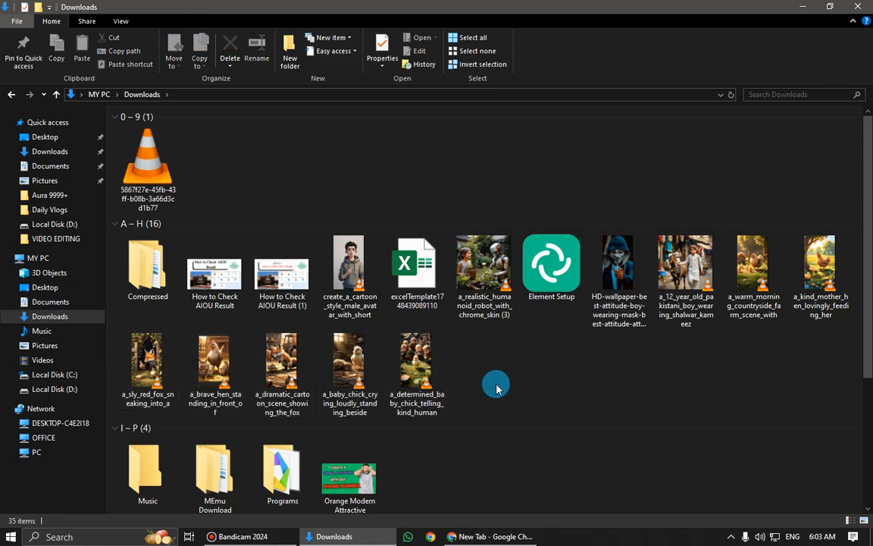
drag(570, 388, 101, 387)
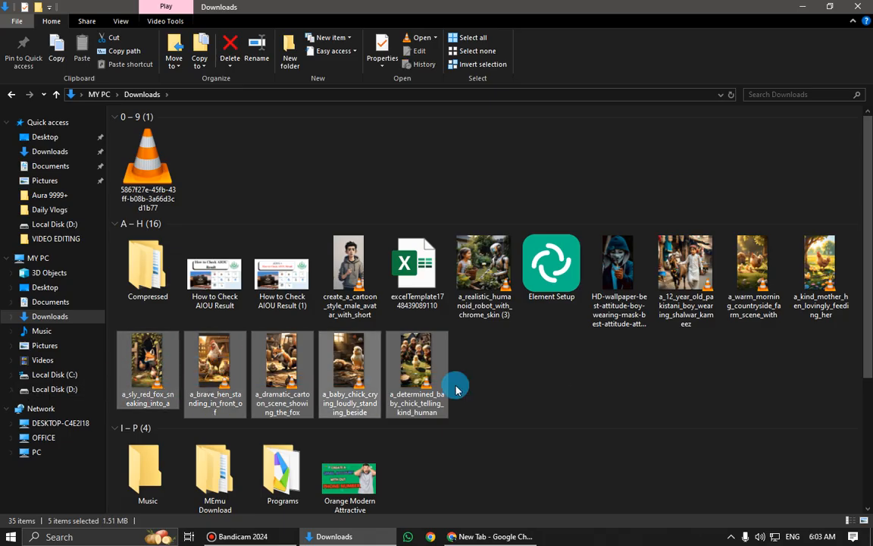
drag(534, 369, 76, 382)
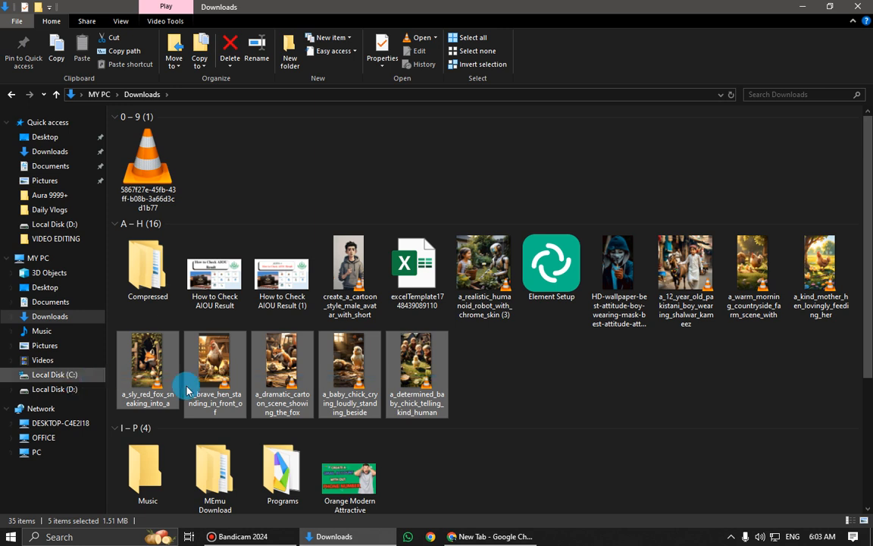
click(555, 397)
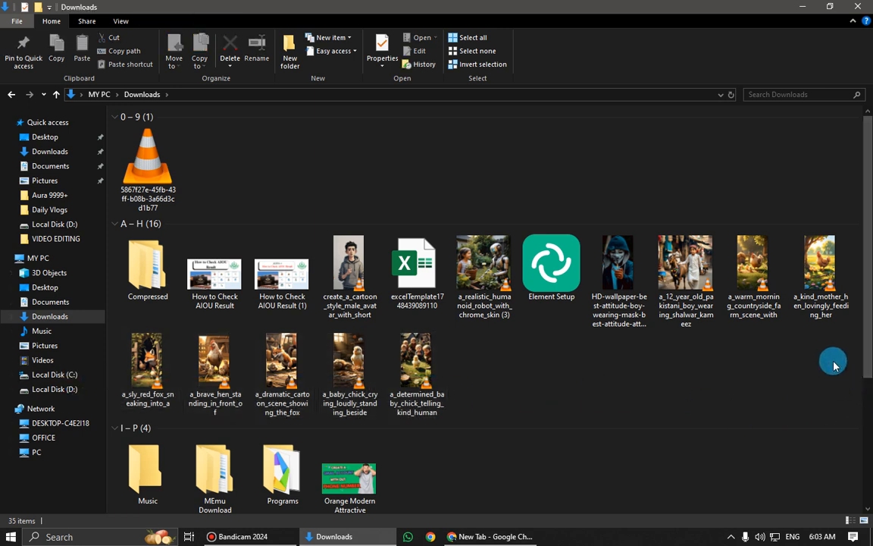
Preview the clips a_kind_mother_hen_lovingly_feeding_her and a_determined_baby_chick_telling_kind_human, closing the player after each
drag(833, 361, 747, 233)
drag(511, 390, 775, 355)
double_click(804, 287)
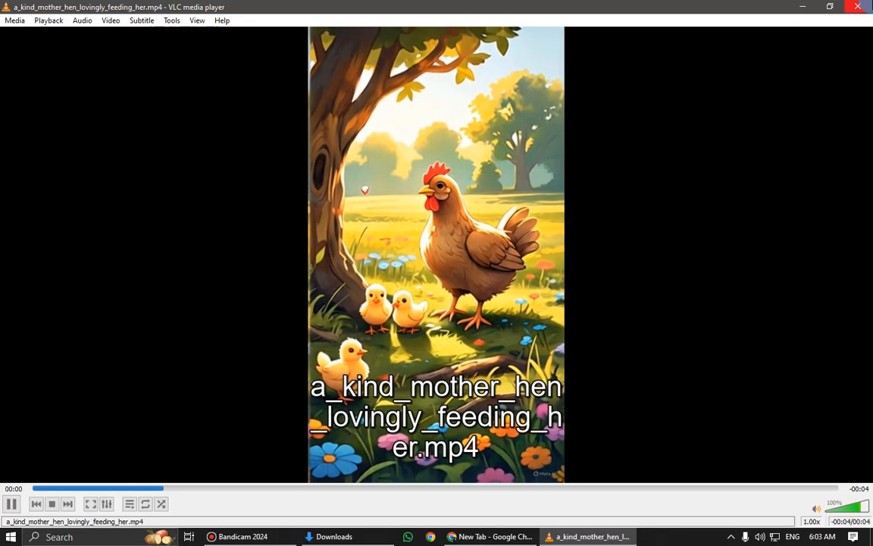
click(856, 7)
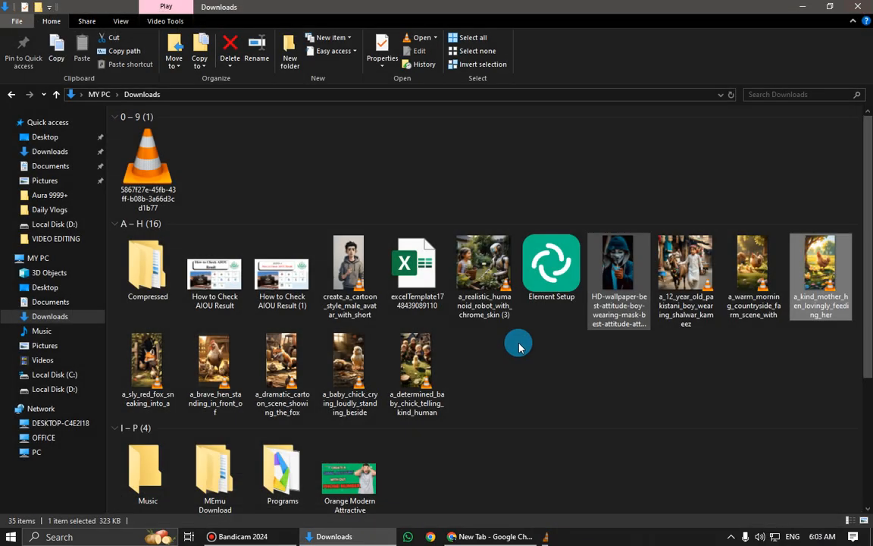
double_click(434, 361)
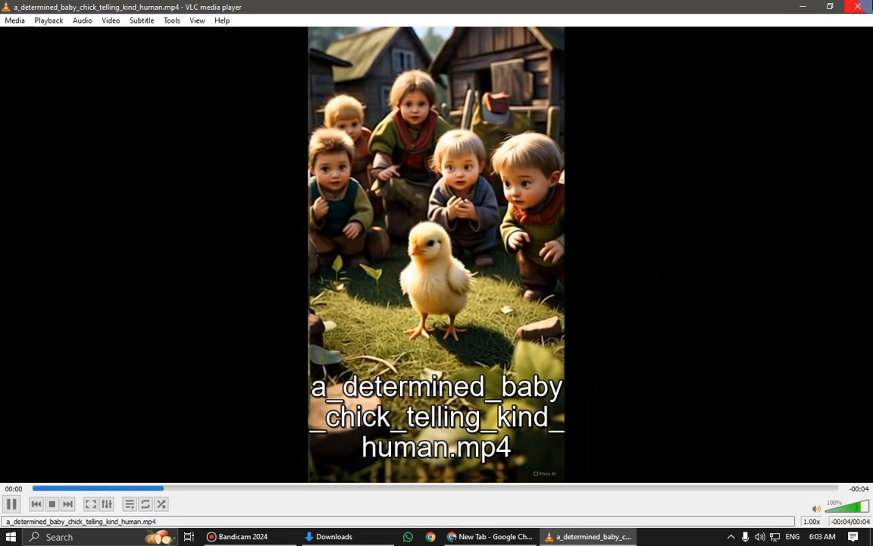
click(857, 6)
Review the audio file and the A–H group of files in Downloads, and close the File Explorer window
right_click(321, 136)
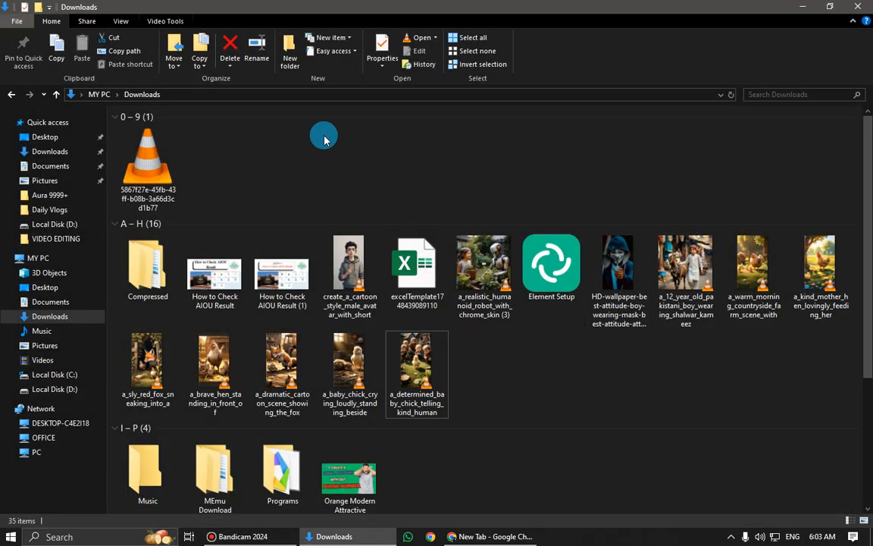
click(341, 184)
drag(228, 202, 106, 120)
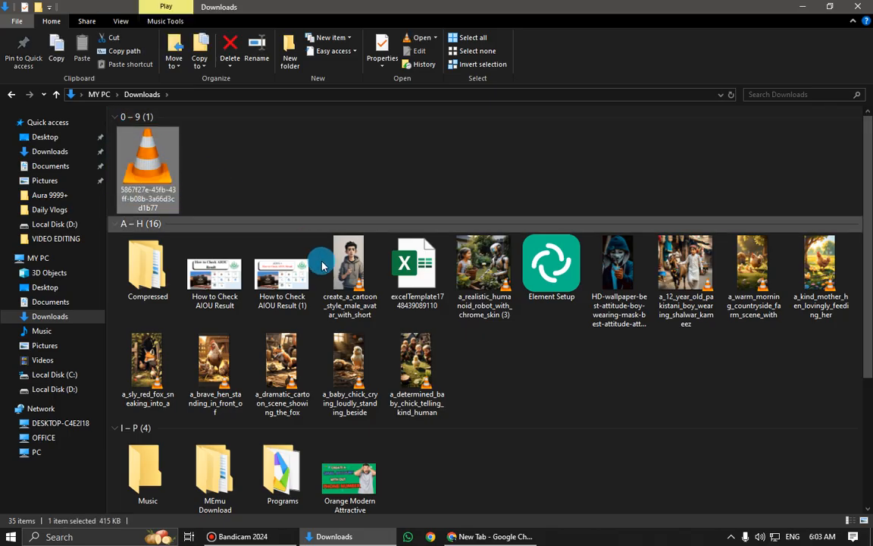
drag(817, 376, 121, 232)
drag(761, 377, 118, 231)
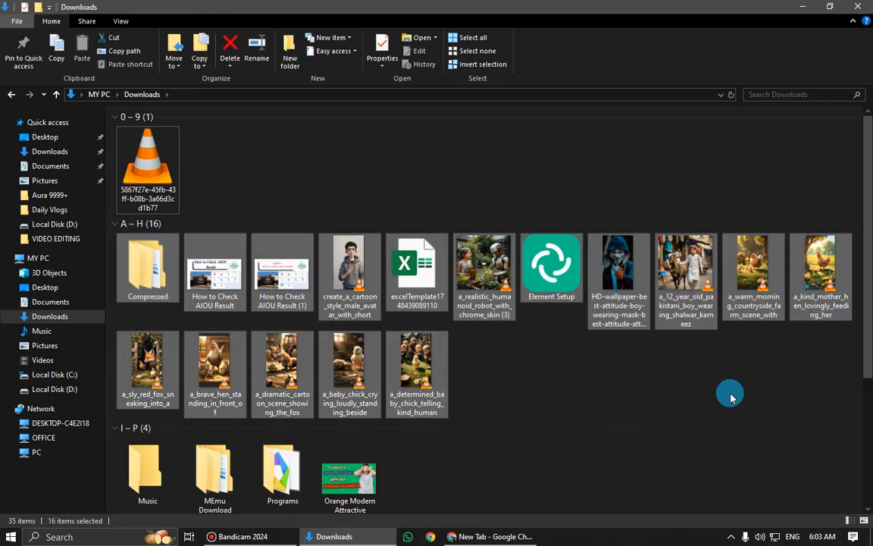
click(522, 198)
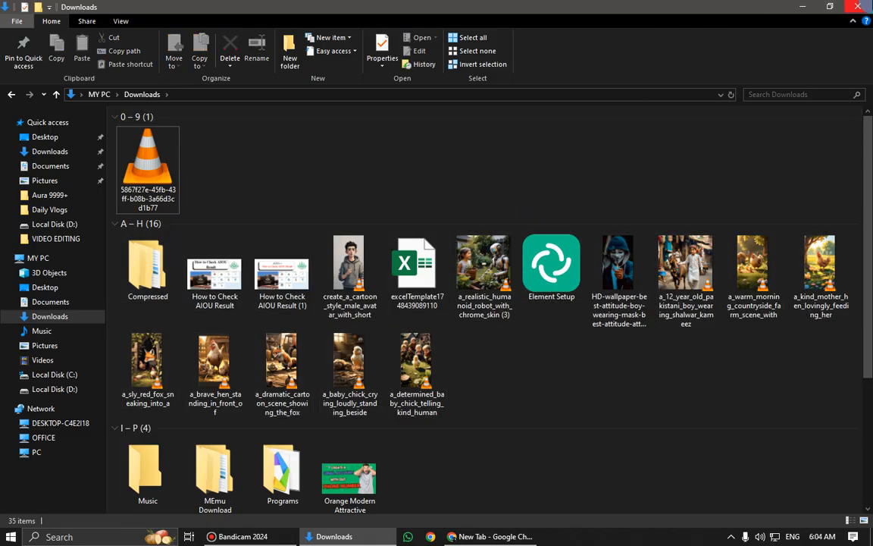
click(136, 163)
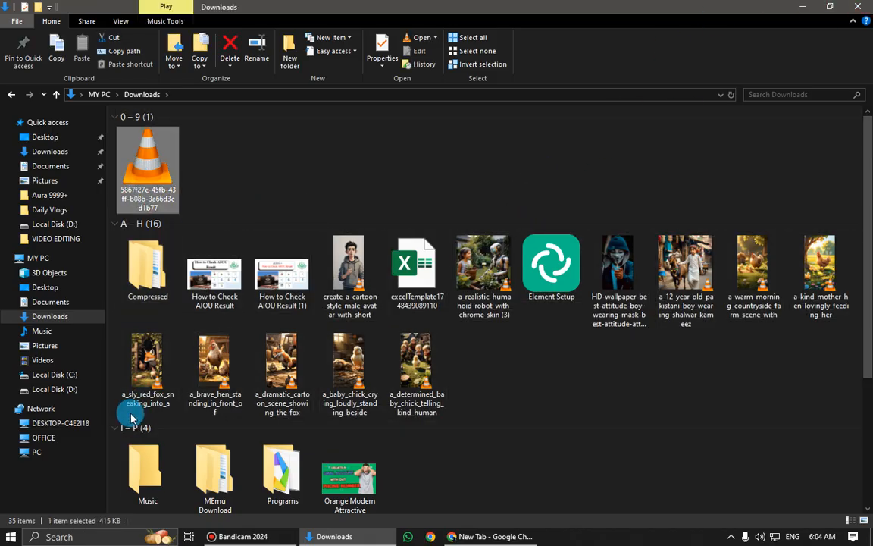
drag(116, 410, 841, 238)
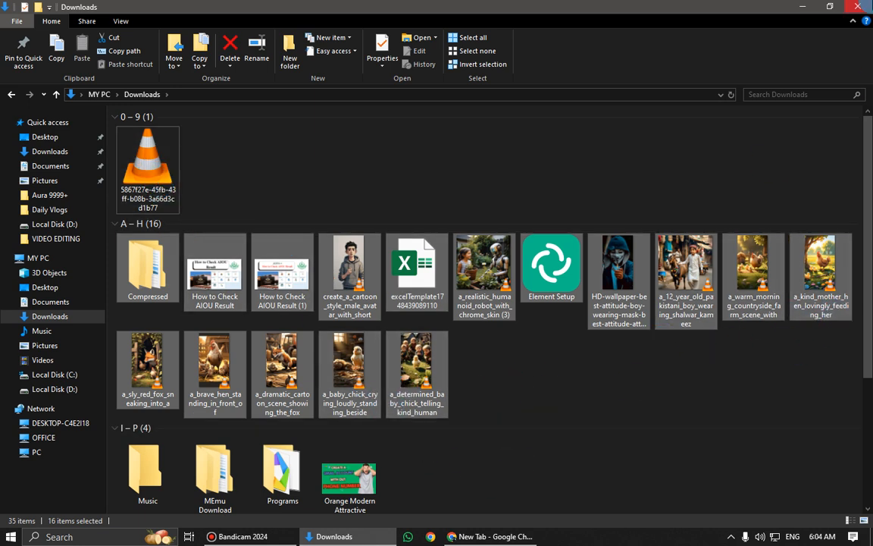
key(alt+F4)
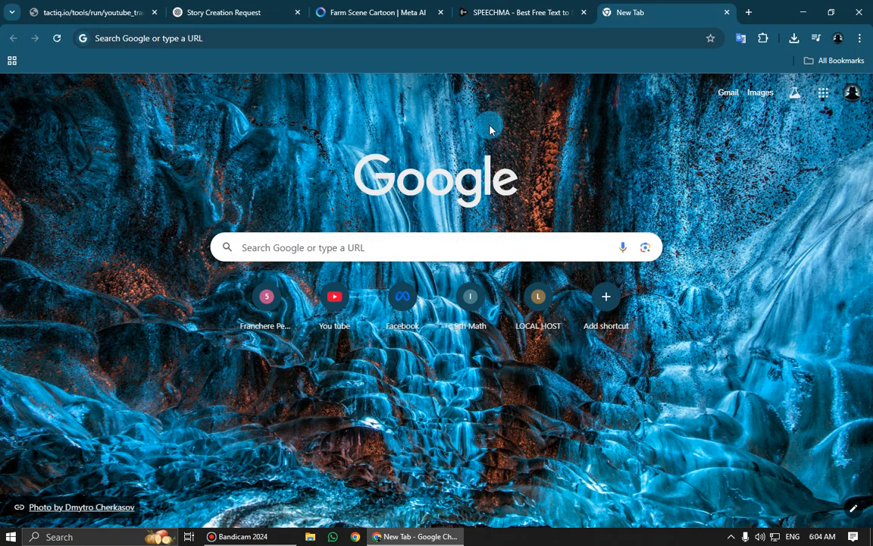
Open the veed.io website in Chrome's new tab
click(568, 39)
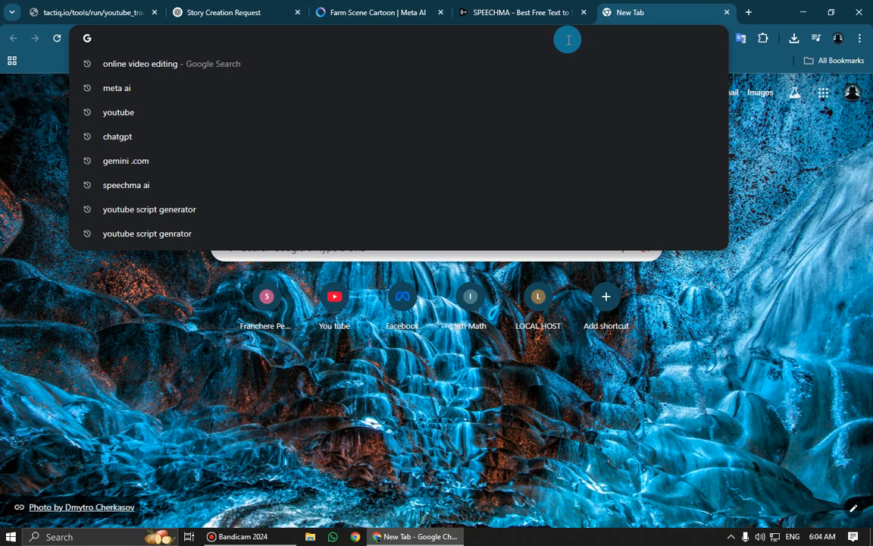
text(Veed)
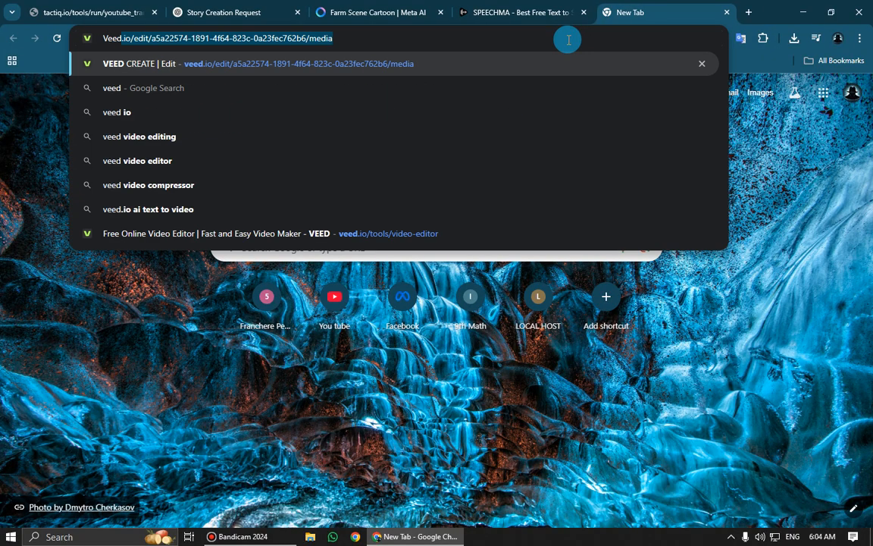
text(.io)
key(Delete)
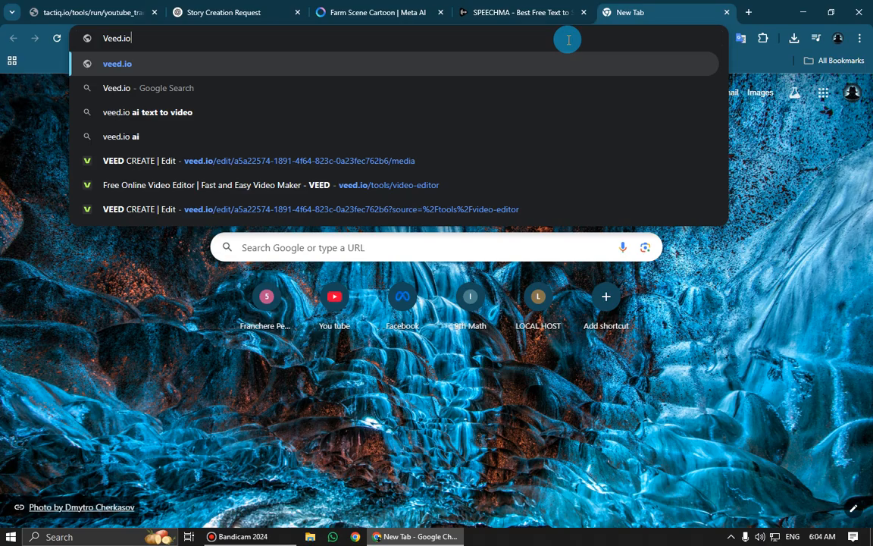
key(Return)
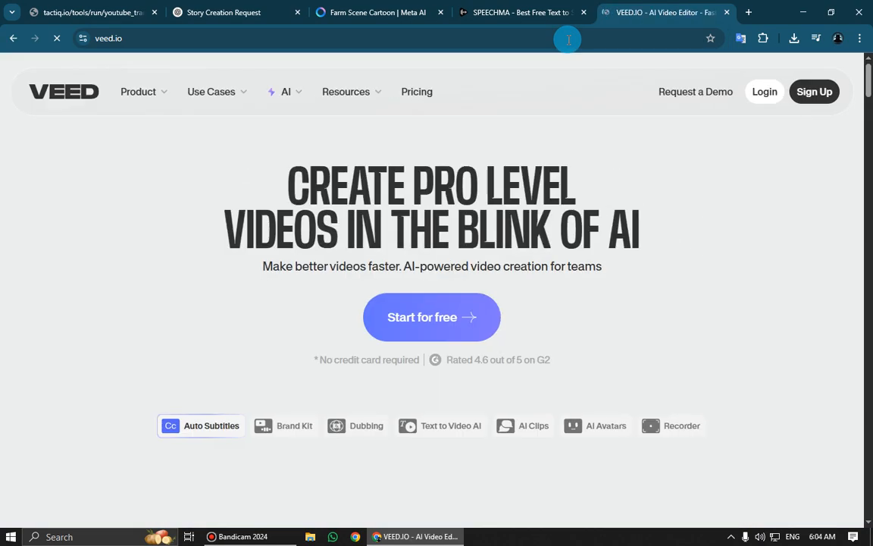
Start using VEED for free from its home page
drag(289, 175, 637, 237)
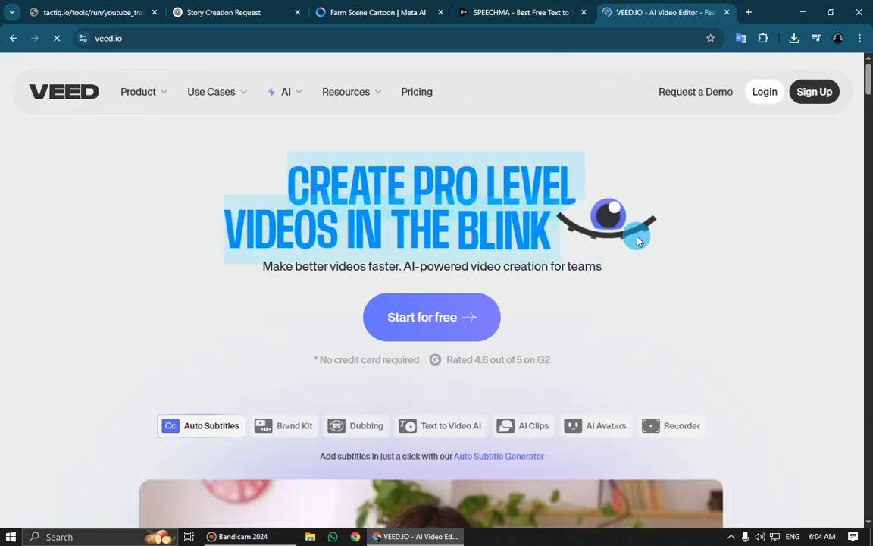
click(554, 232)
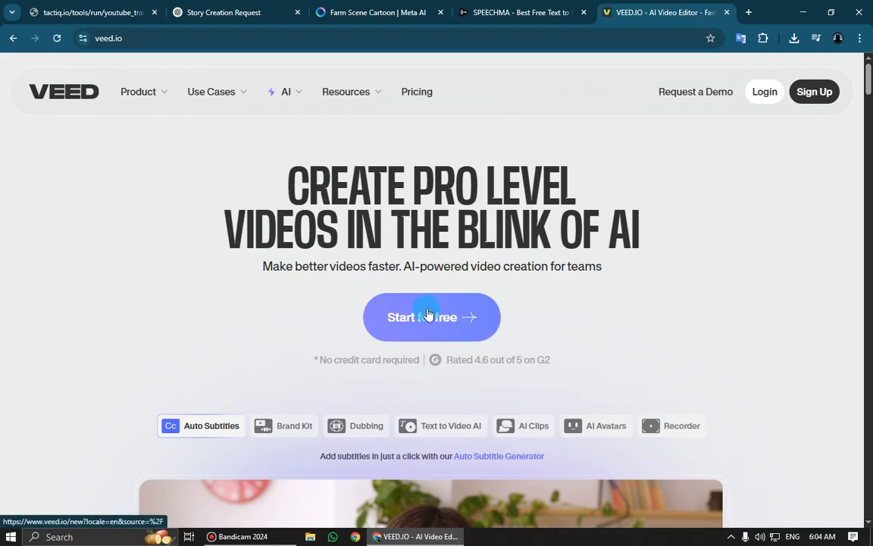
click(415, 324)
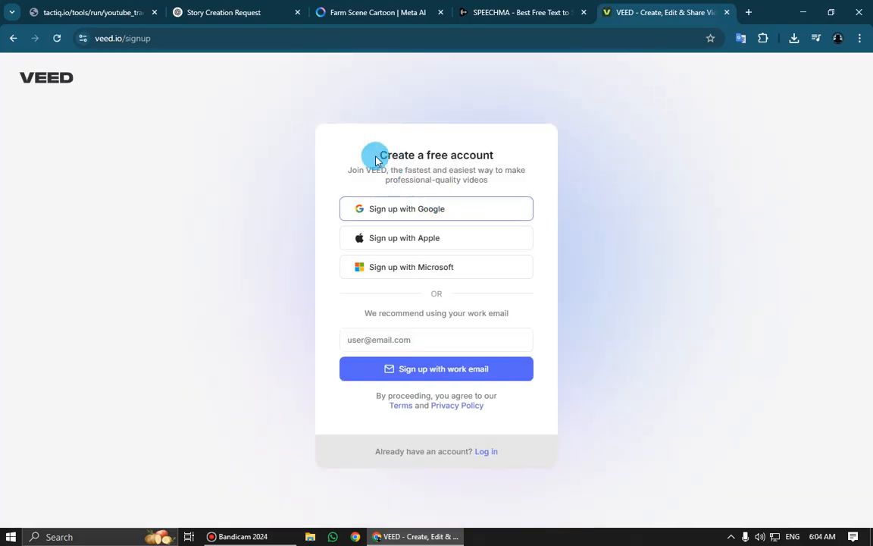
Sign up to VEED with Google, choosing the listed account and agreeing to continue
triple_click(500, 158)
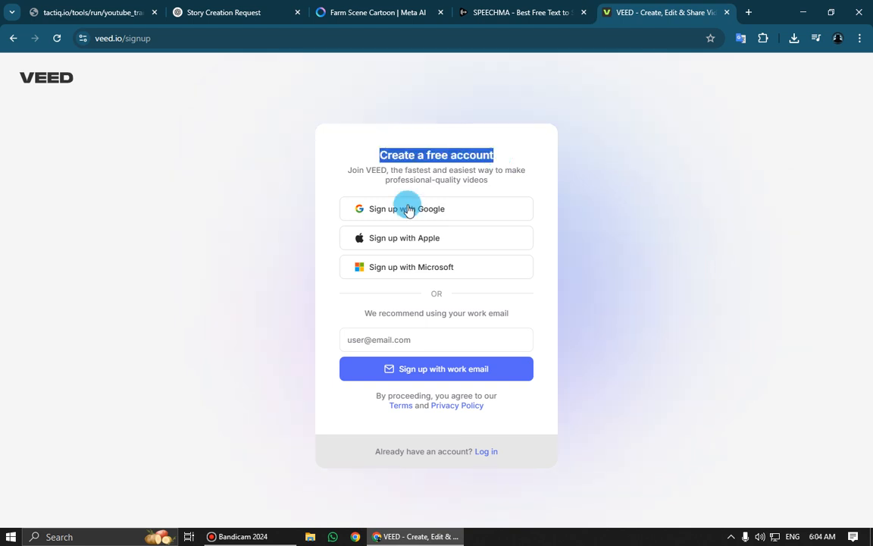
click(407, 210)
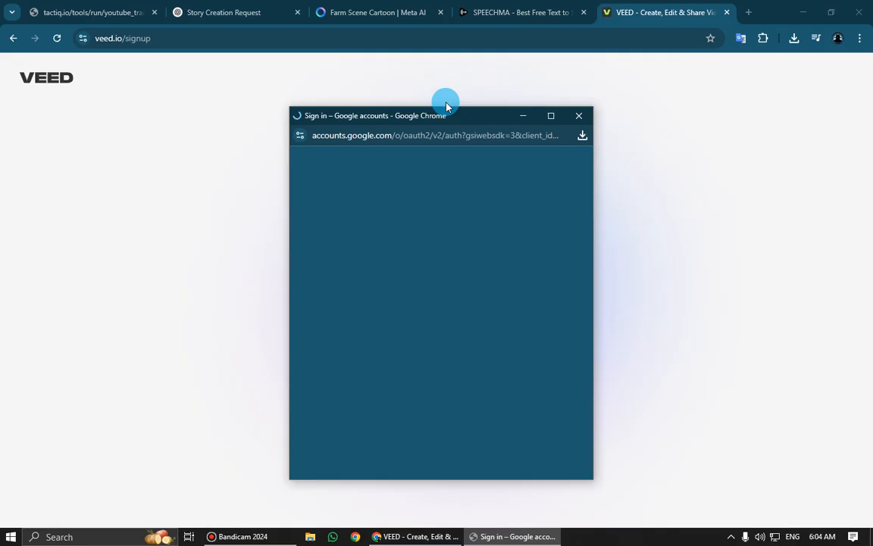
drag(446, 116, 446, 102)
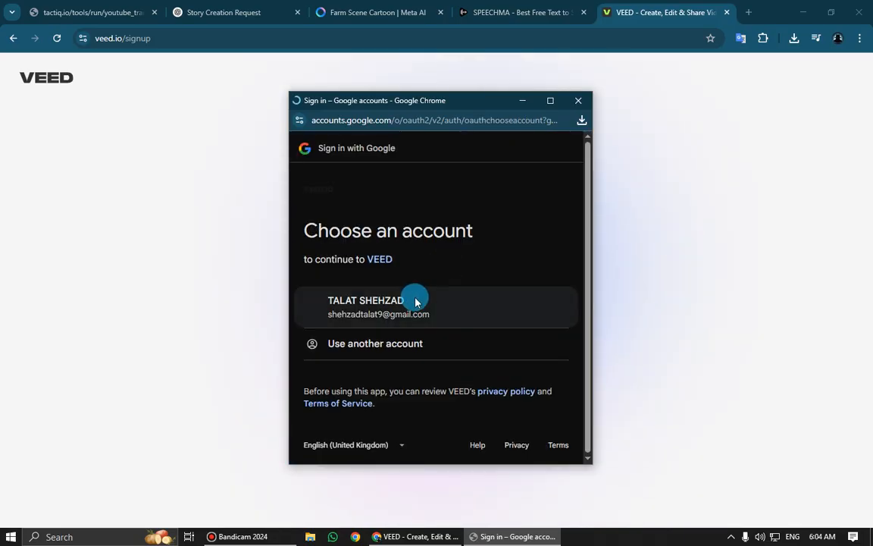
click(416, 302)
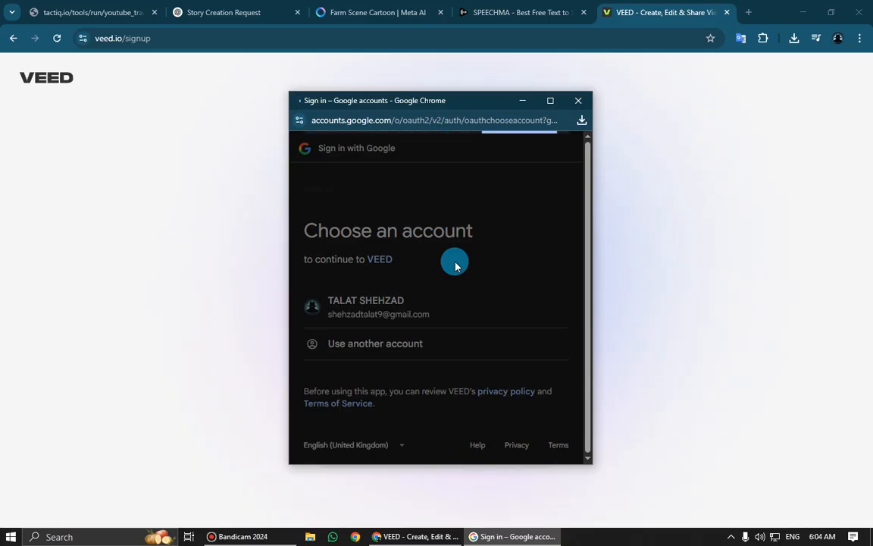
click(487, 397)
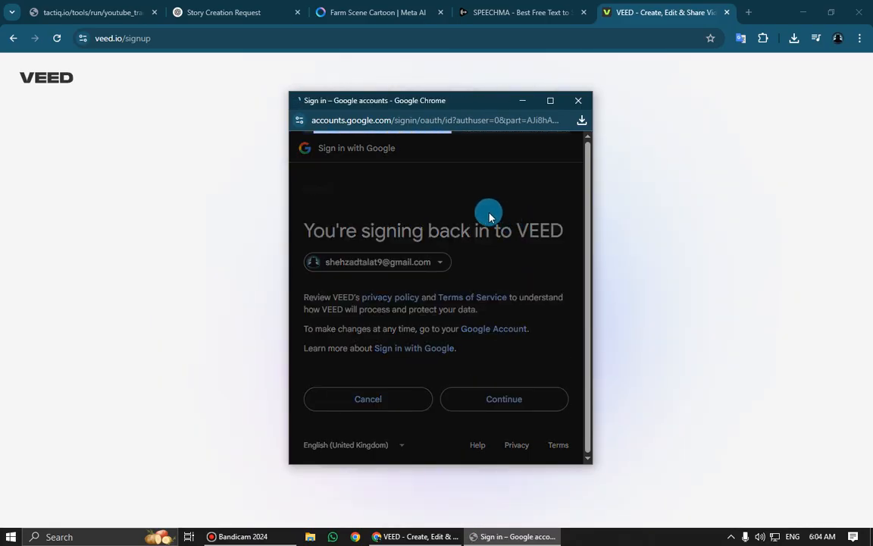
drag(451, 98, 708, 262)
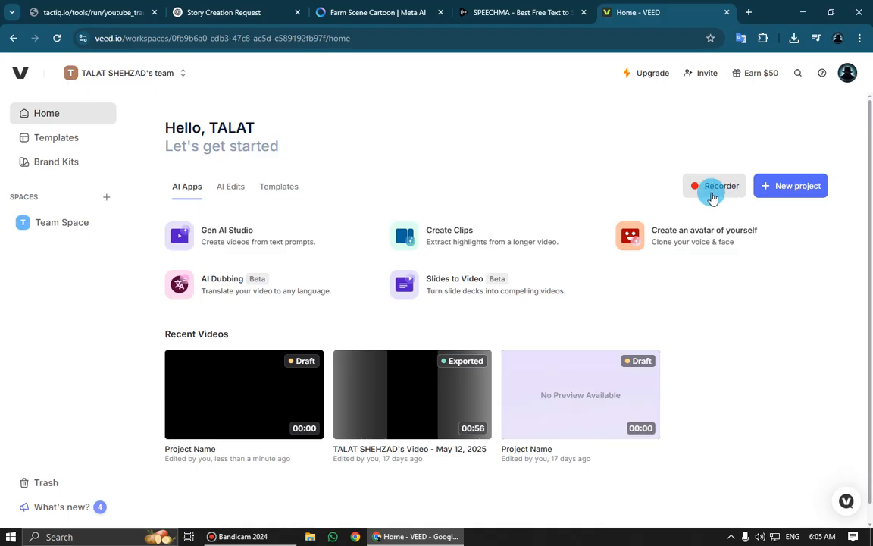
Create a new video project from the VEED home workspace
click(803, 185)
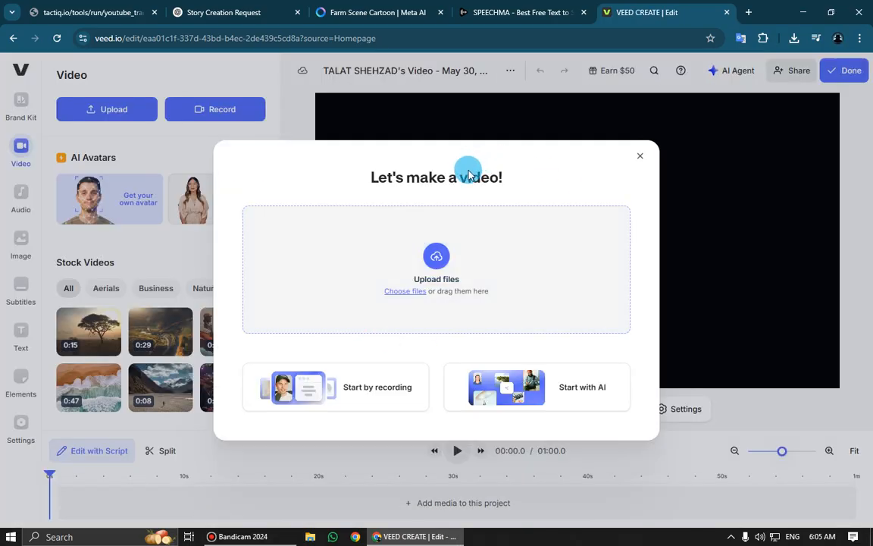
drag(372, 176, 502, 179)
click(370, 178)
click(502, 179)
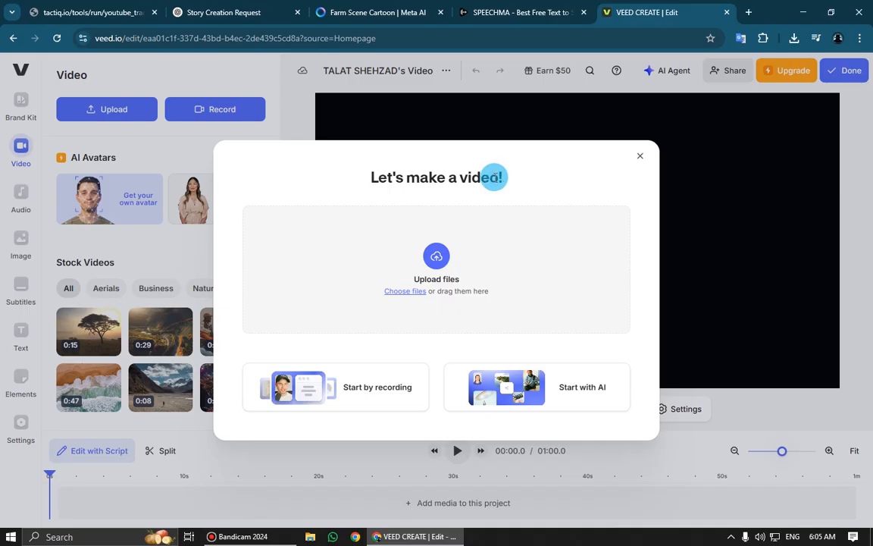
Upload all the video clips and the speechma_audio file grouped under Today in Downloads, and play the project preview
click(453, 270)
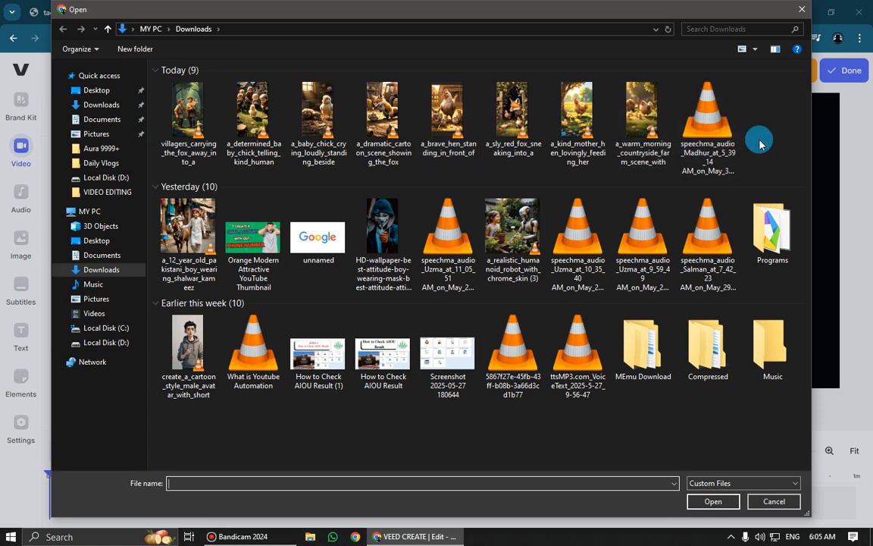
drag(758, 139, 156, 89)
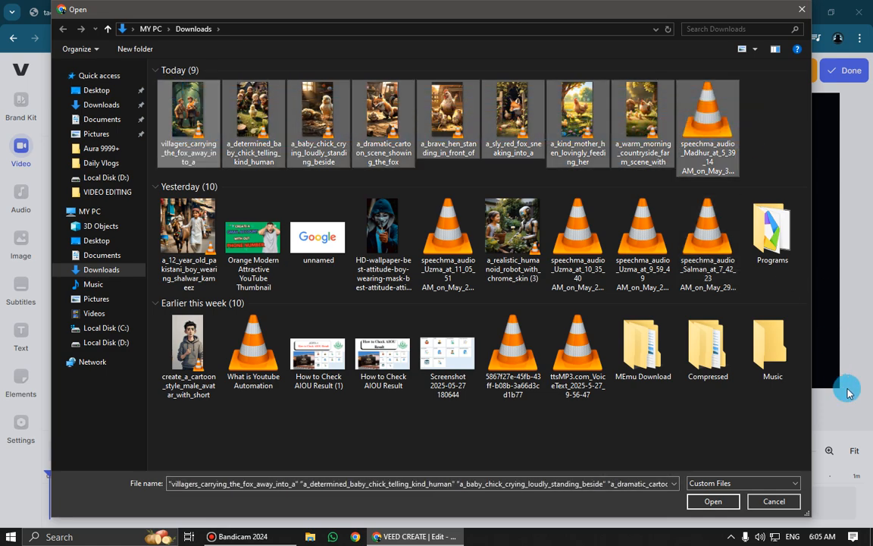
click(711, 502)
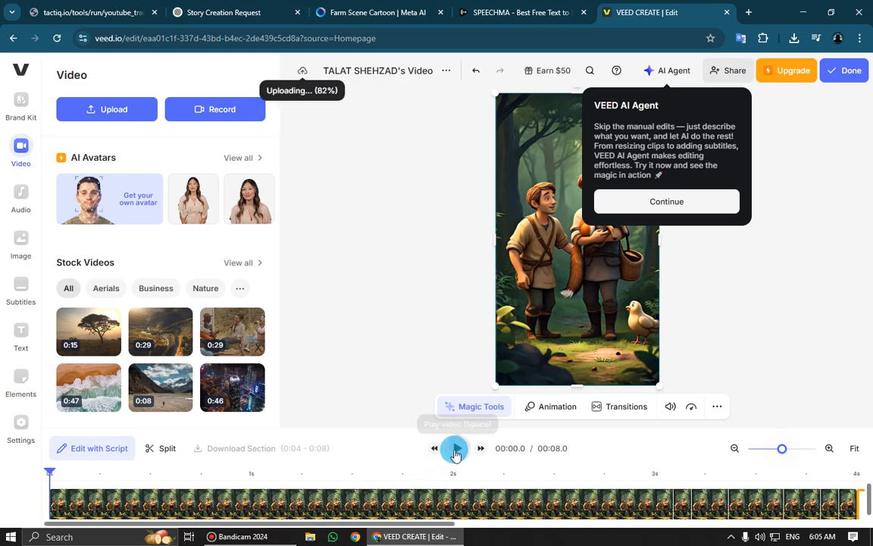
click(455, 450)
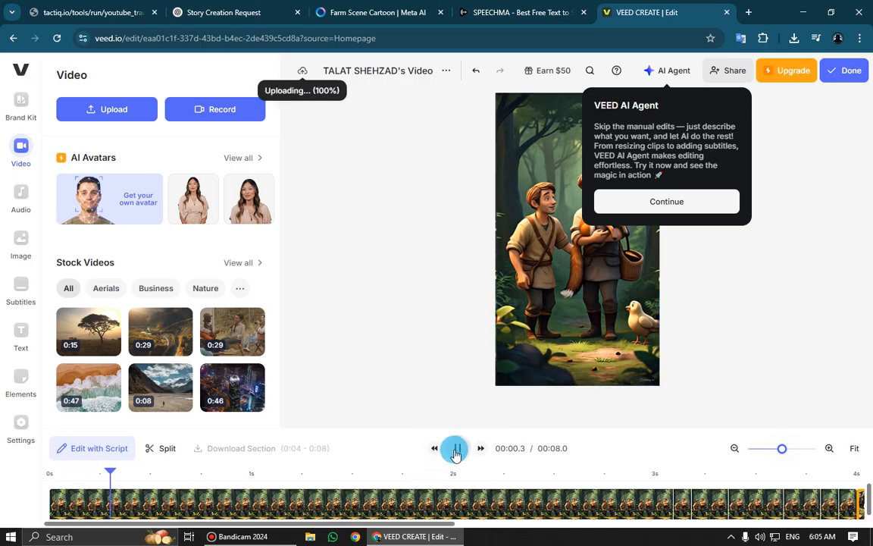
Dismiss the AI Agent introduction and its prompt box, and set the playhead to the start of the timeline
click(643, 202)
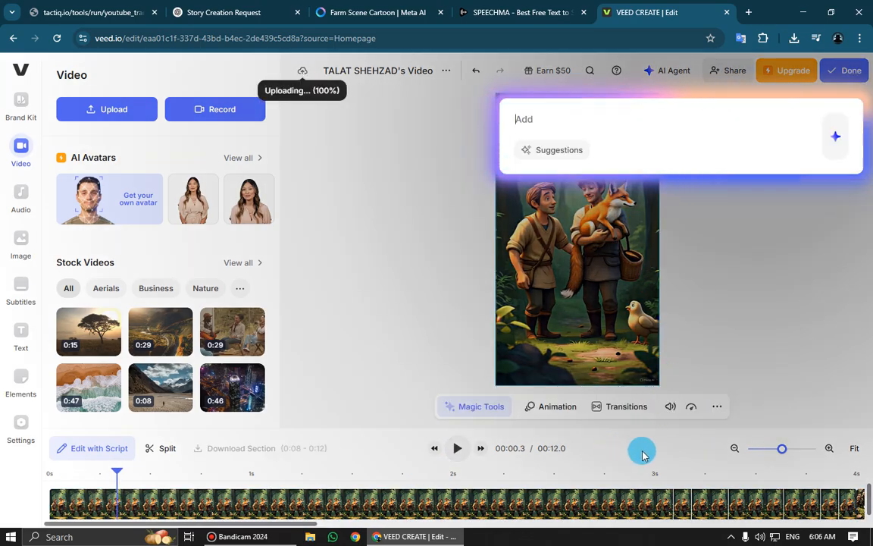
click(355, 239)
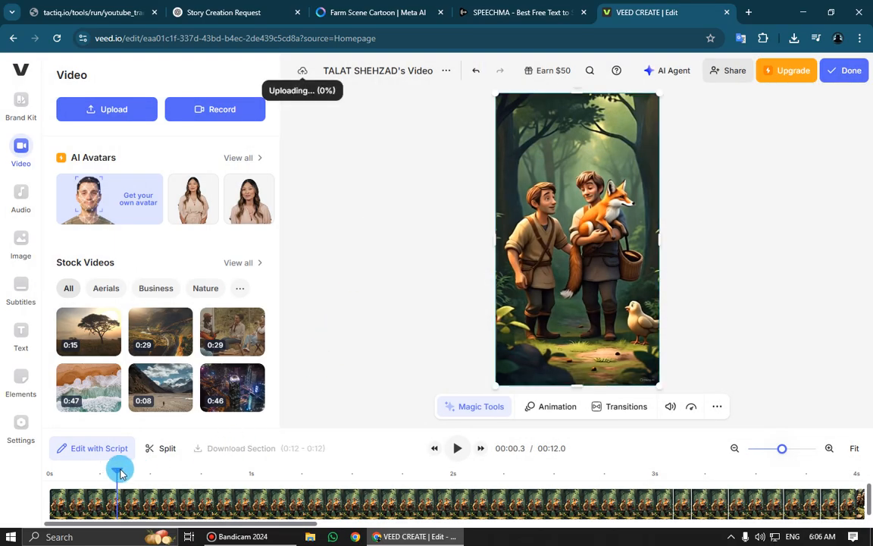
drag(119, 471, 23, 474)
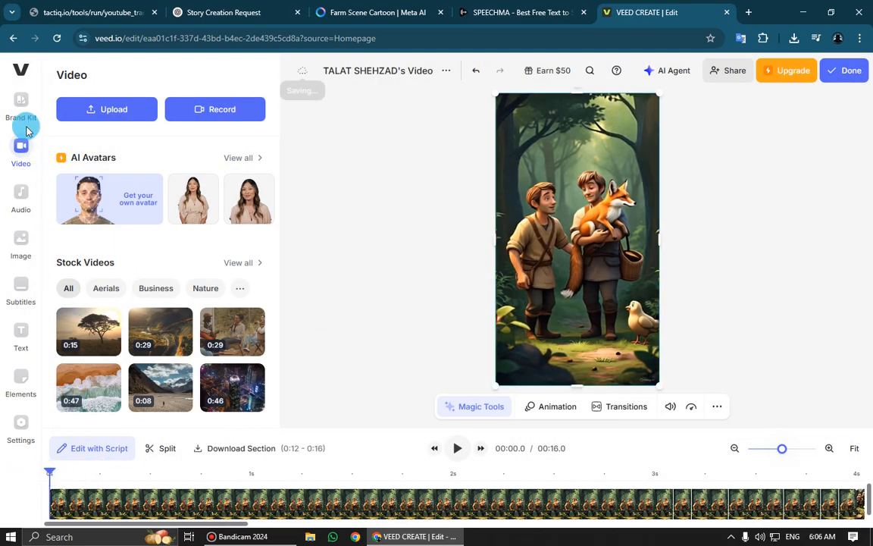
scroll(220, 393, down, 2)
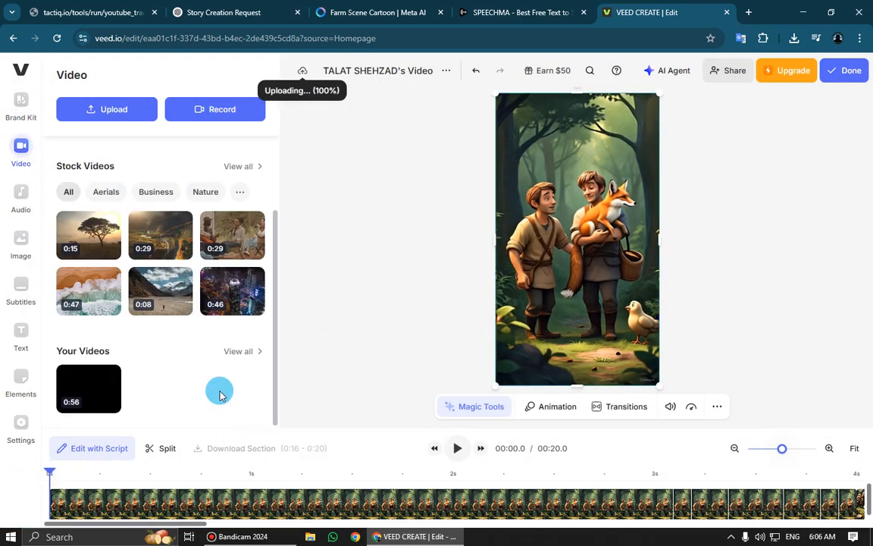
scroll(258, 394, up, 2)
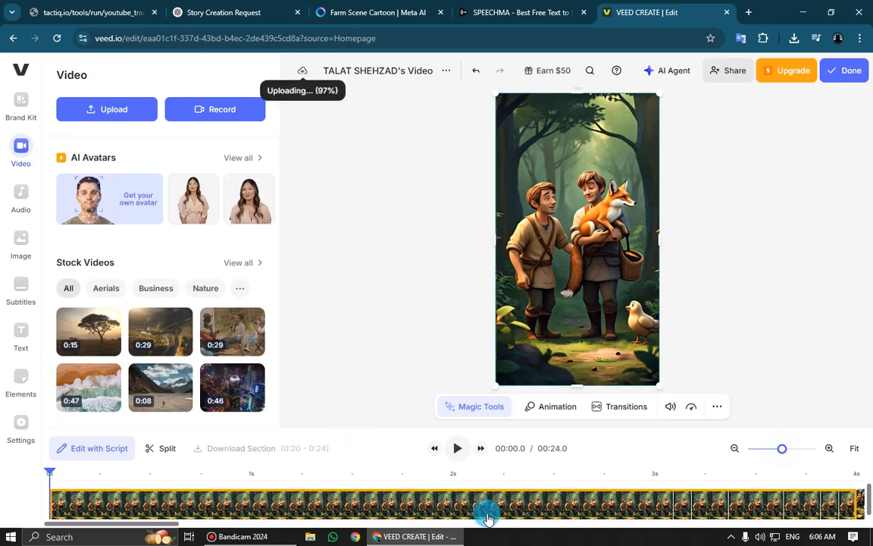
click(330, 304)
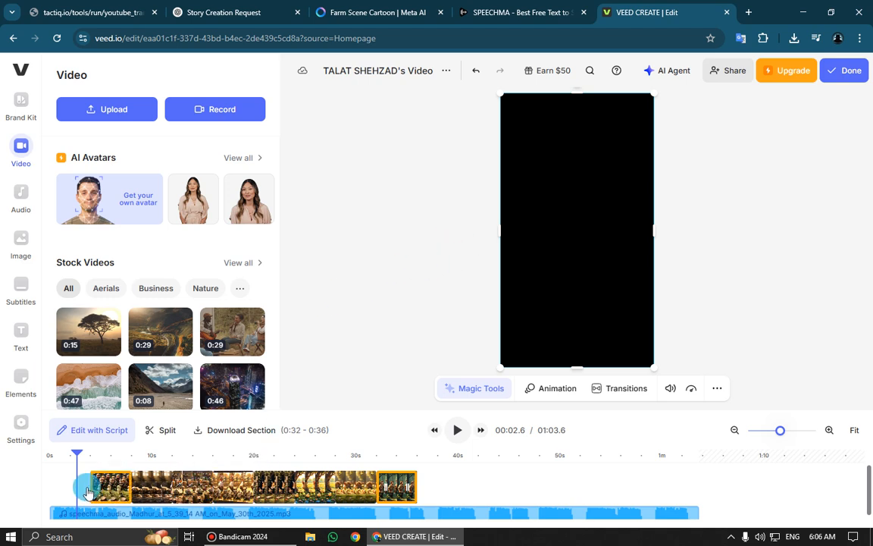
Scrub through the uploaded clips to compare them with the voice-over track on the timeline
drag(76, 456, 695, 475)
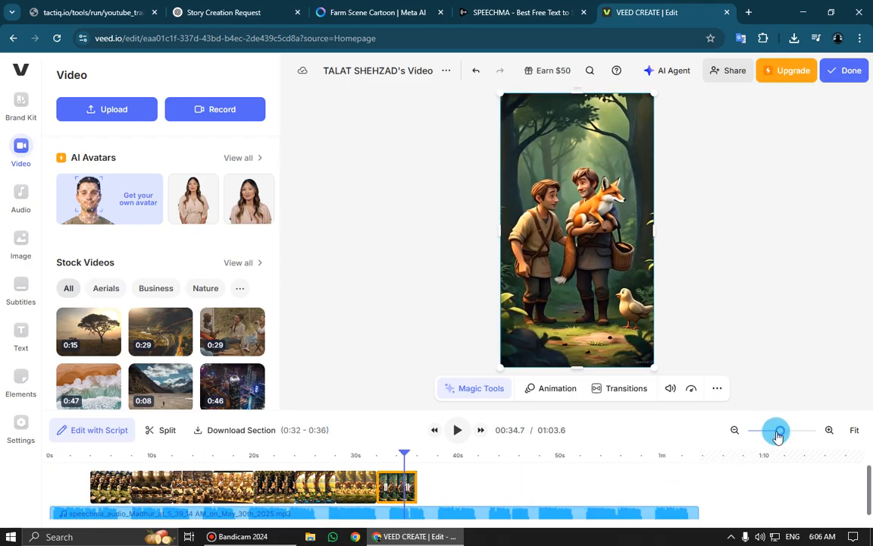
drag(779, 437, 779, 437)
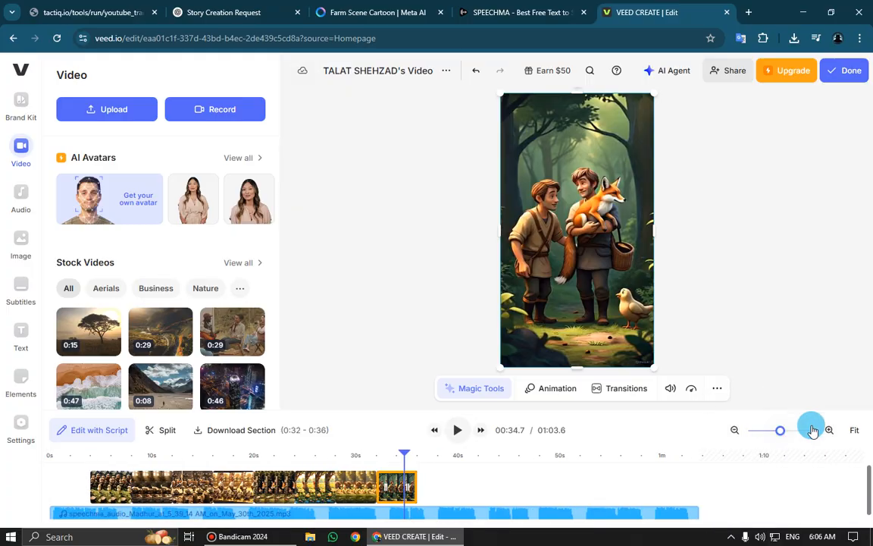
click(829, 433)
click(735, 431)
Try shifting the voice-over about 3 seconds later, check the individual clips, and move the audio back to the timeline start
drag(182, 519, 227, 518)
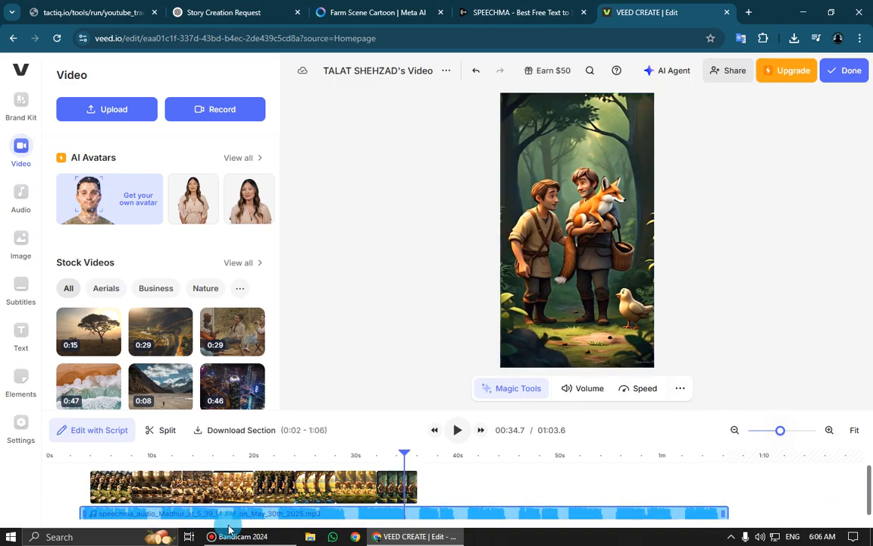
click(314, 488)
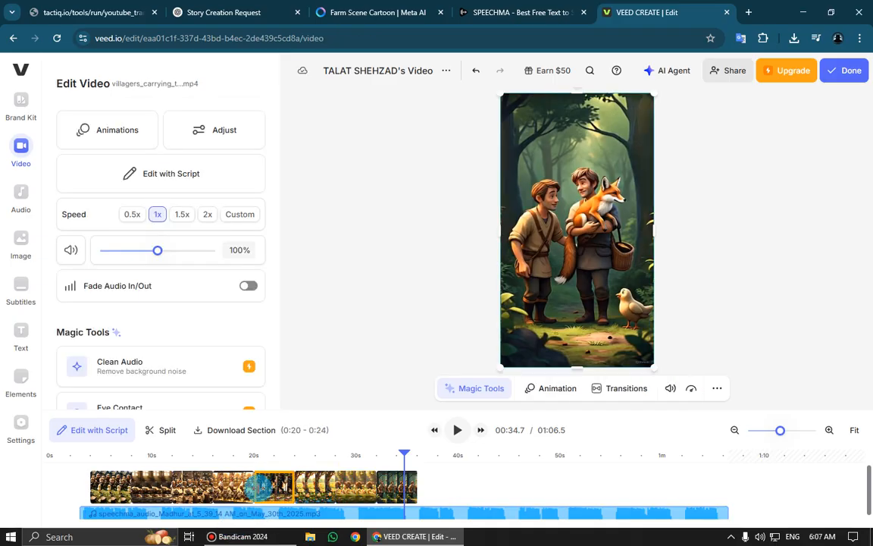
click(231, 488)
click(188, 488)
click(150, 488)
click(114, 488)
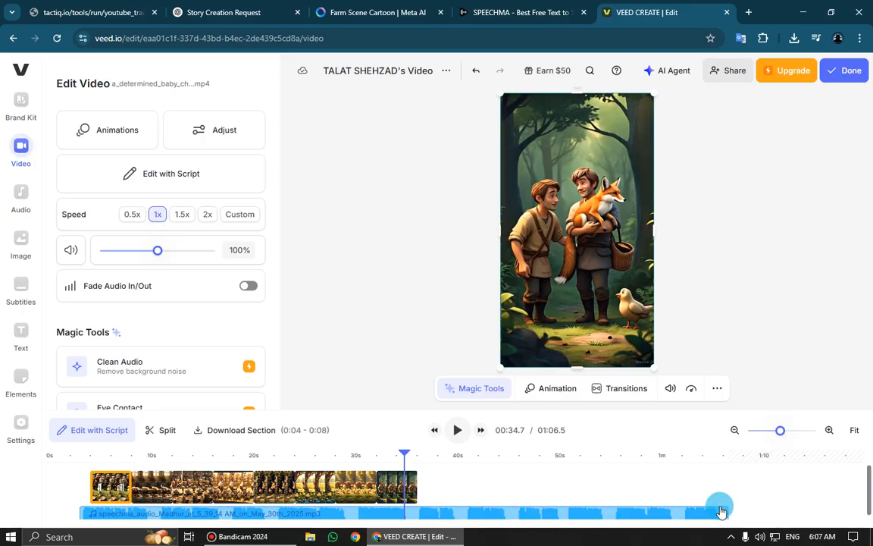
drag(868, 498, 870, 503)
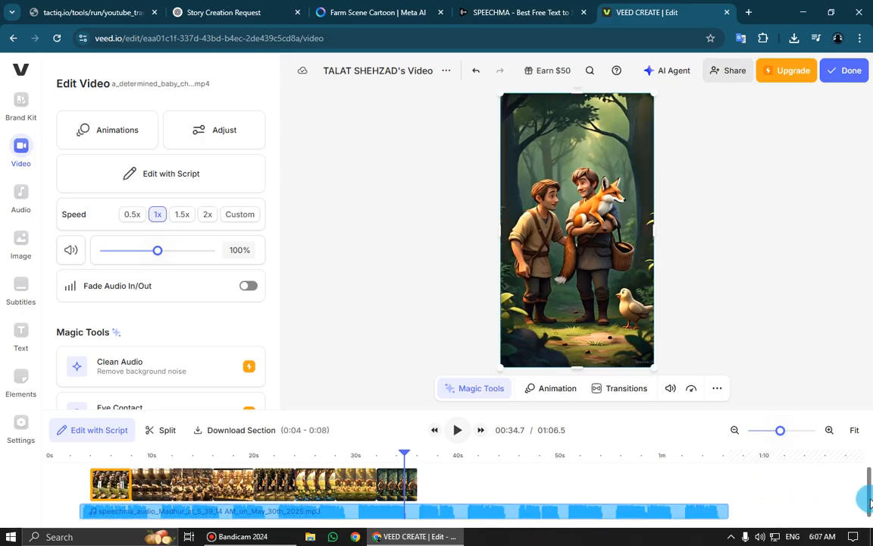
drag(517, 512, 247, 513)
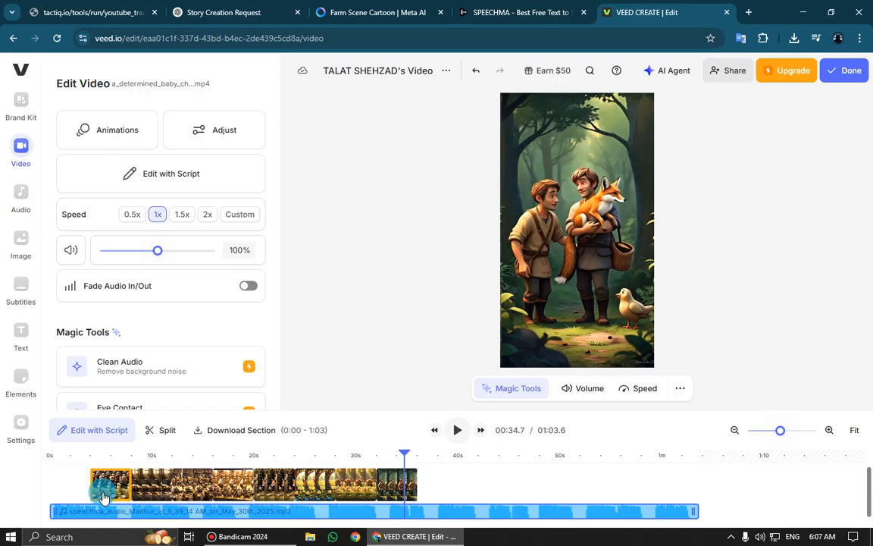
Move the determined baby chick clip behind all others, and place the warm morning clip at 0:00 and the kind mother hen clip at 0:04
drag(111, 491, 449, 485)
click(176, 457)
drag(177, 457, 79, 486)
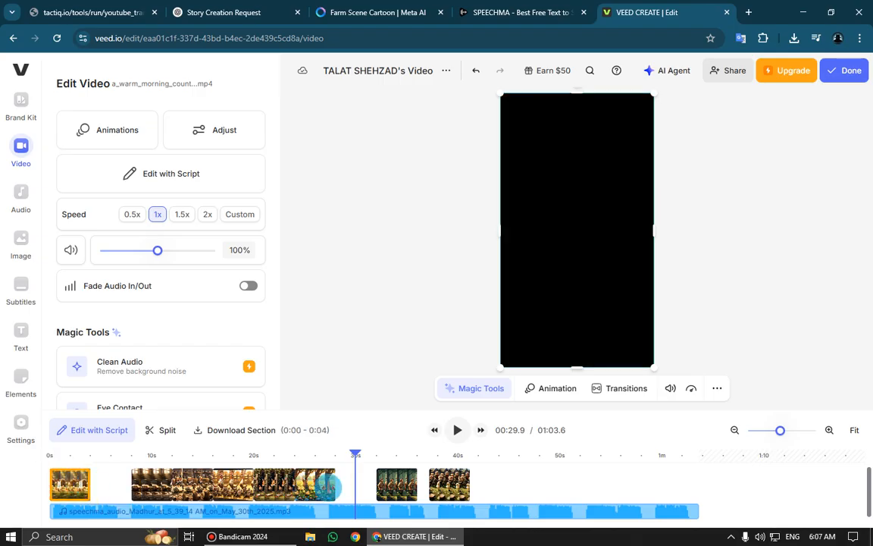
drag(318, 487, 120, 491)
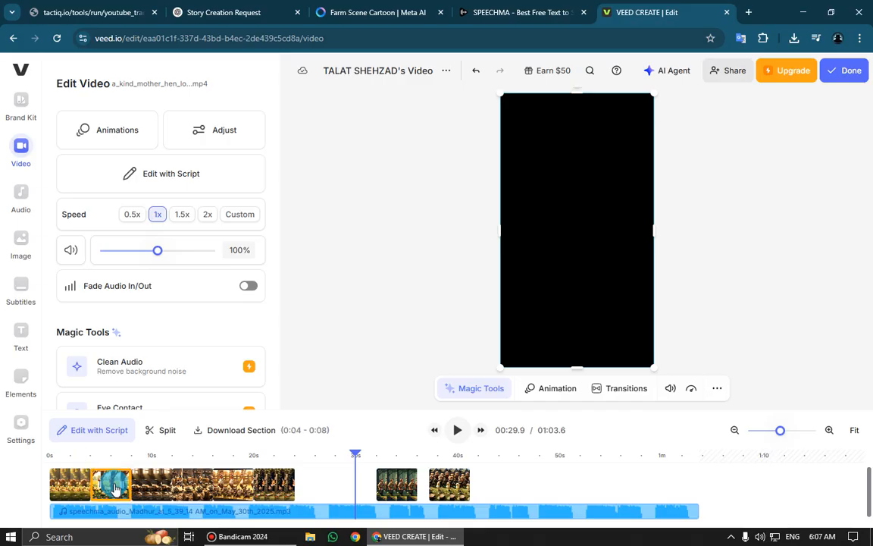
Place the sly red fox clip at 0:08 and the brave hen clip right behind it at 0:12
click(327, 489)
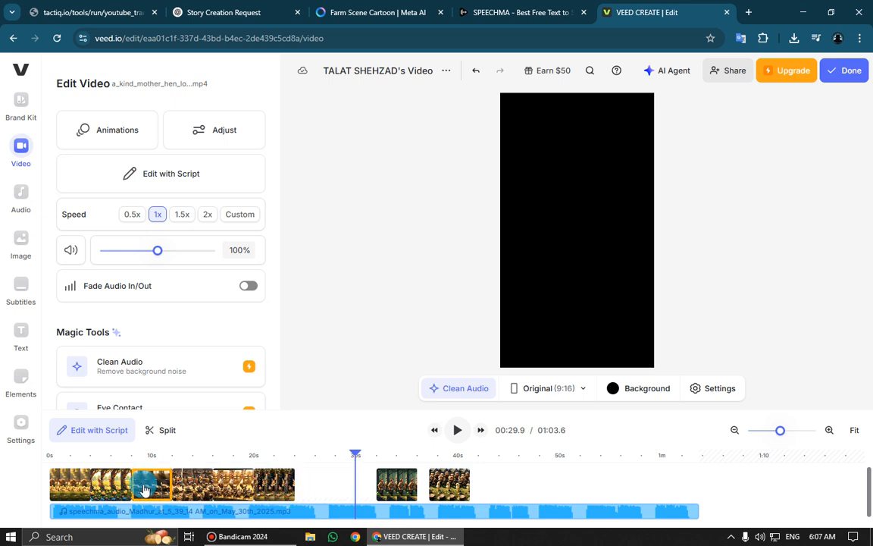
mouse_move(147, 493)
mouse_down()
mouse_move(369, 495)
mouse_move(191, 489)
mouse_move(329, 485)
mouse_move(155, 492)
mouse_up()
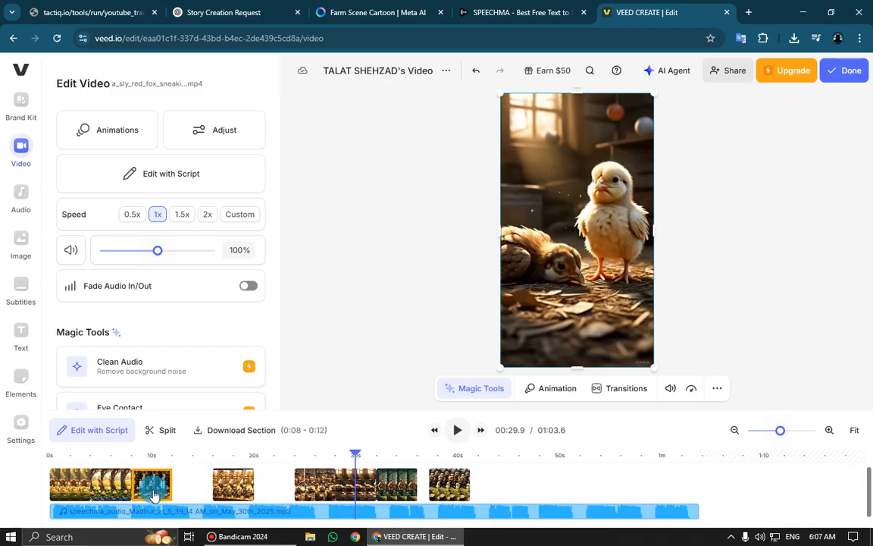
click(270, 477)
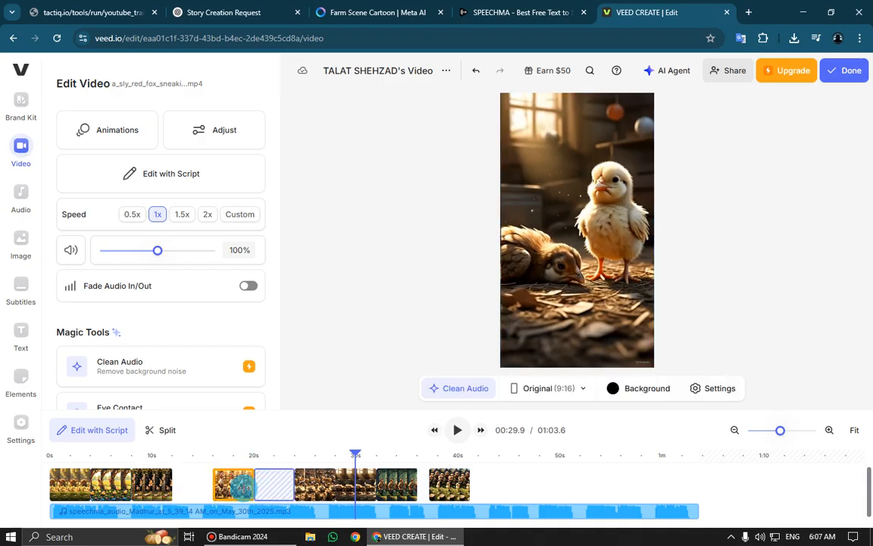
click(234, 492)
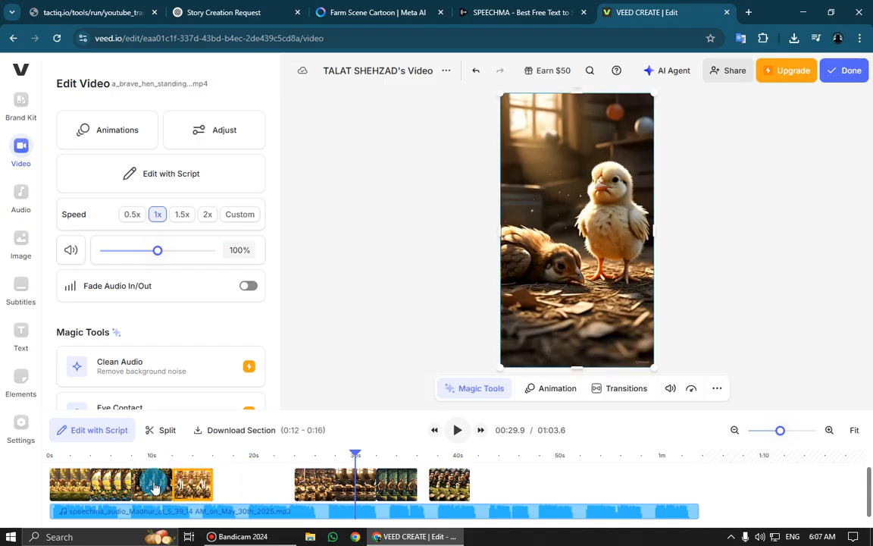
Preview the first clips with the voice-over, and arrange the baby chick crying clip at 0:20 and the determined baby chick clip at 0:24
click(124, 456)
click(457, 430)
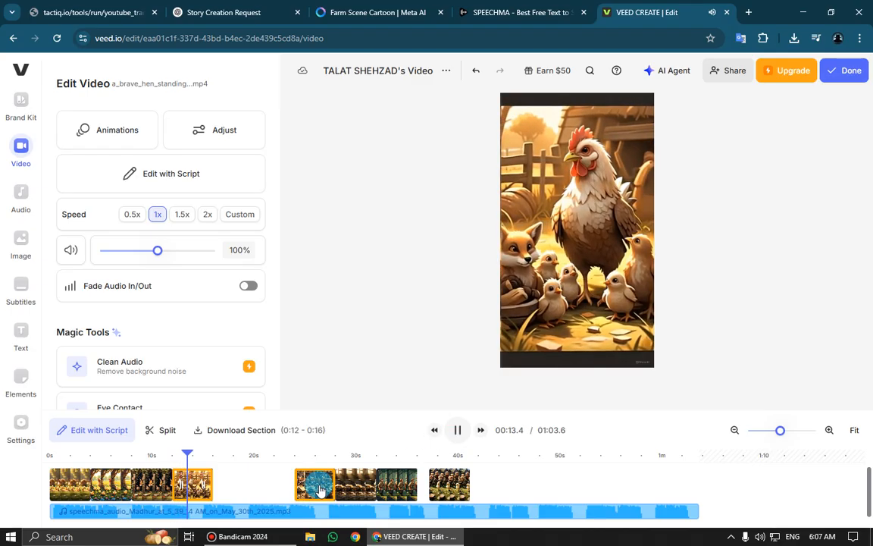
click(457, 430)
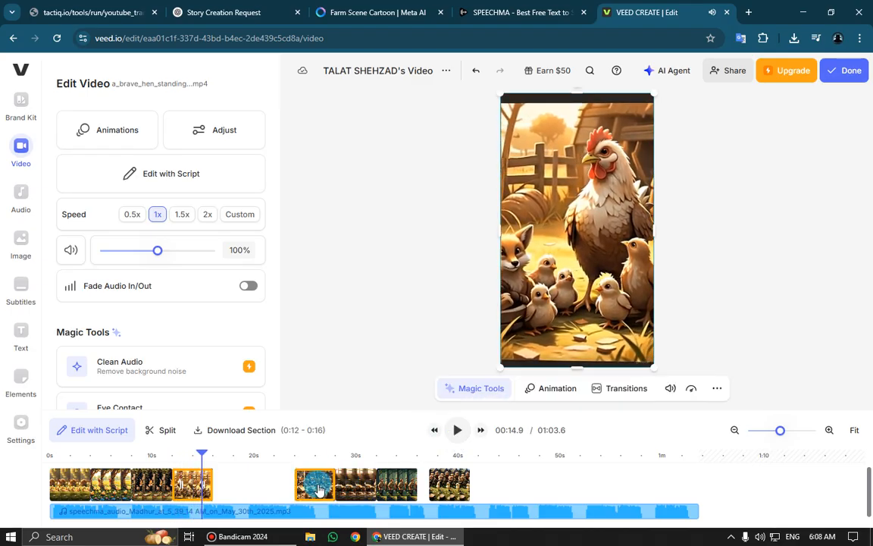
drag(306, 485, 274, 500)
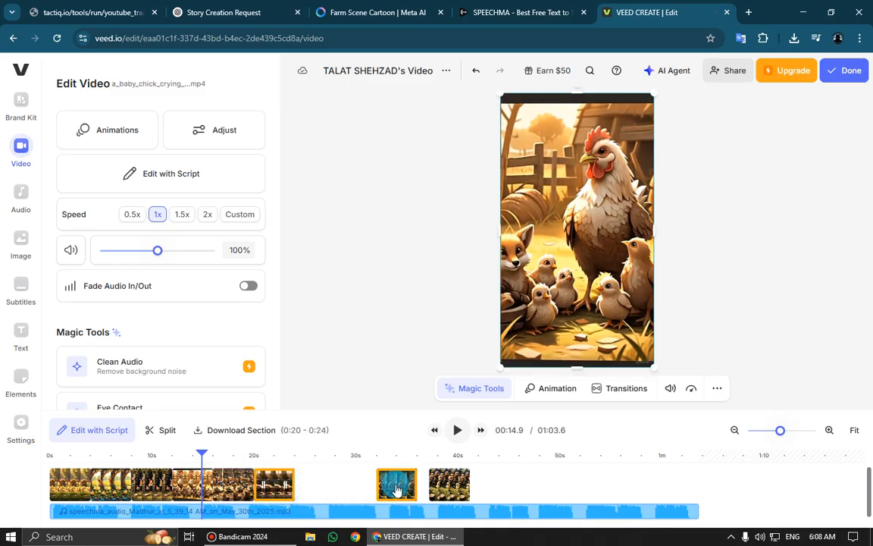
drag(395, 491, 311, 492)
Check the order of the middle clips and place the villagers carrying clip last in the sequence at 0:28
click(221, 458)
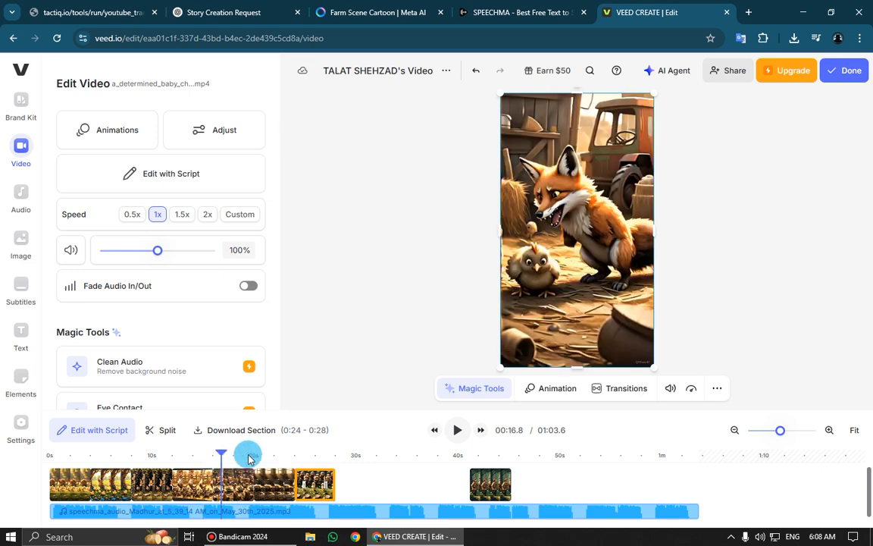
mouse_move(248, 458)
mouse_down()
mouse_move(276, 457)
mouse_move(254, 461)
mouse_up()
click(295, 457)
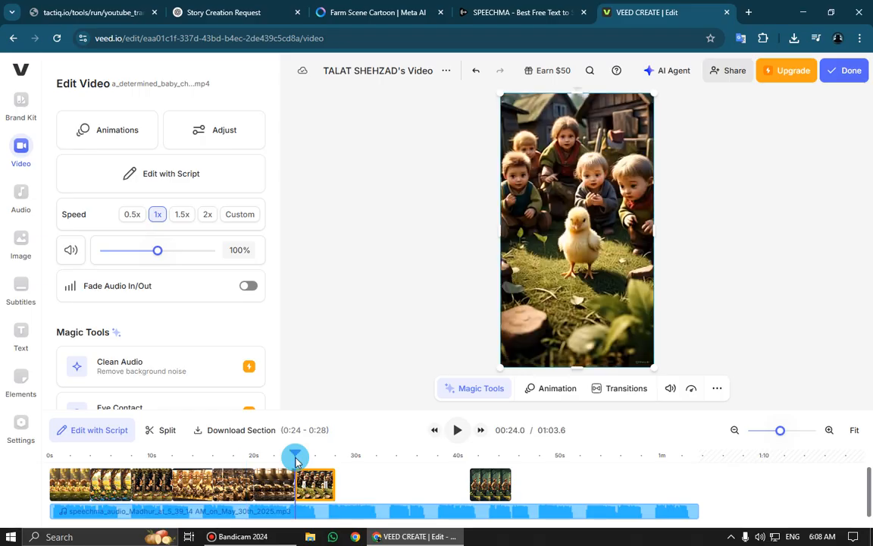
click(318, 457)
click(477, 489)
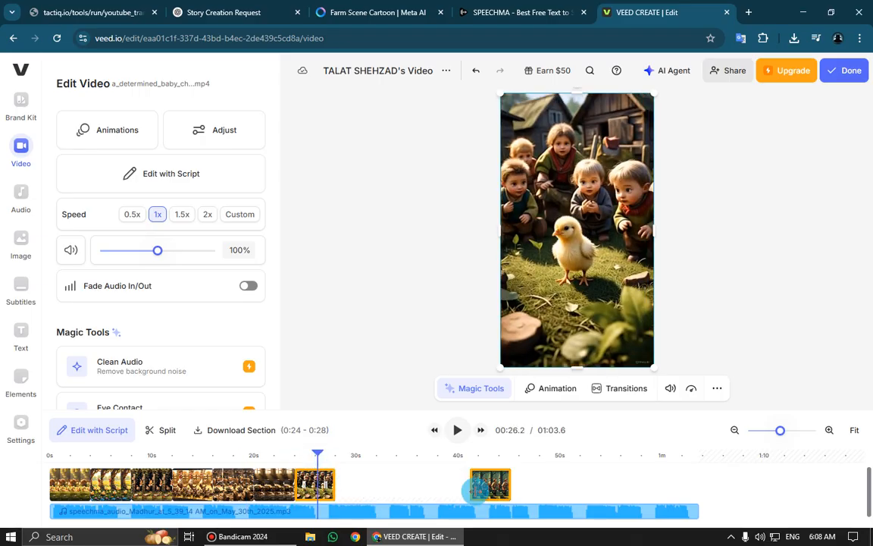
drag(393, 493, 353, 493)
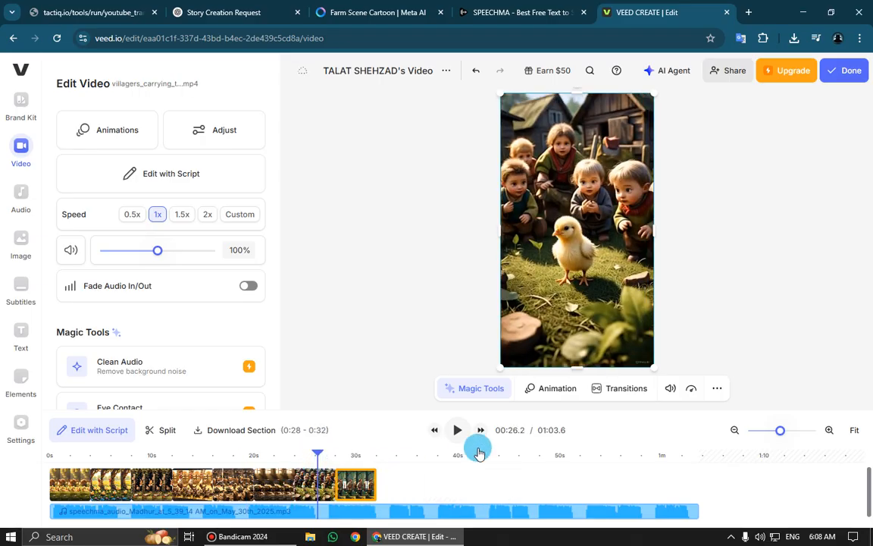
Play the reordered video from the start and replay it from about 6 seconds to check the narration against the clips
click(48, 457)
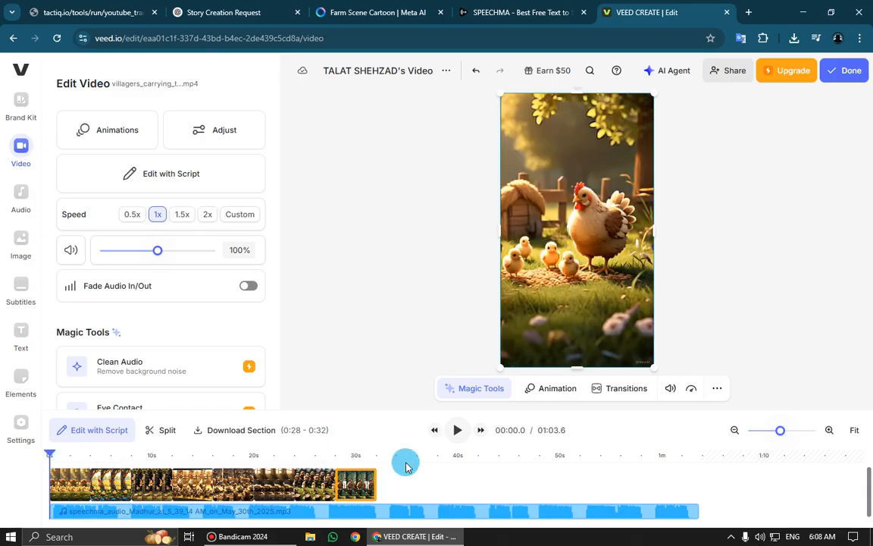
click(457, 431)
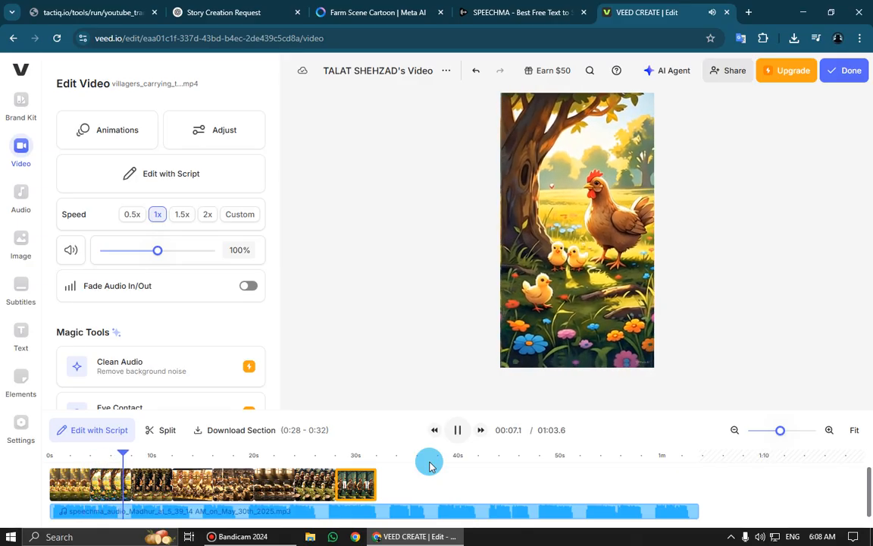
key(space)
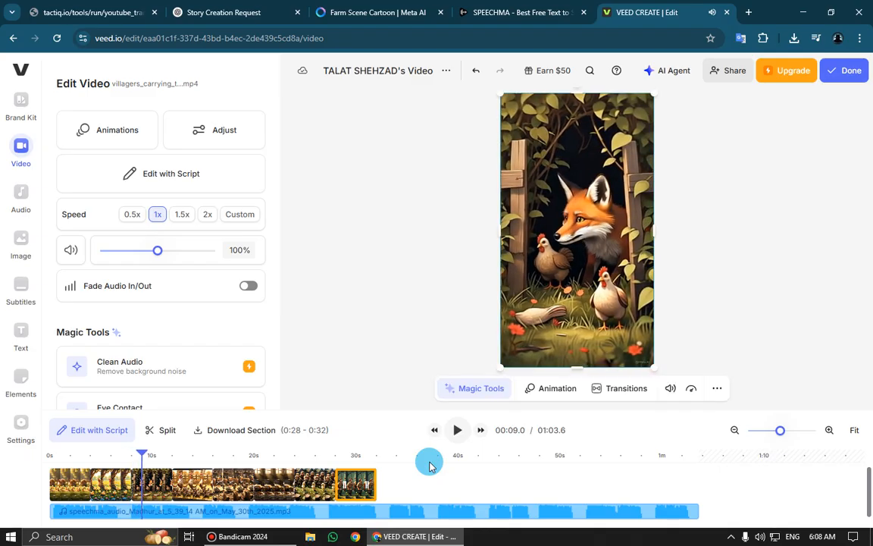
click(113, 455)
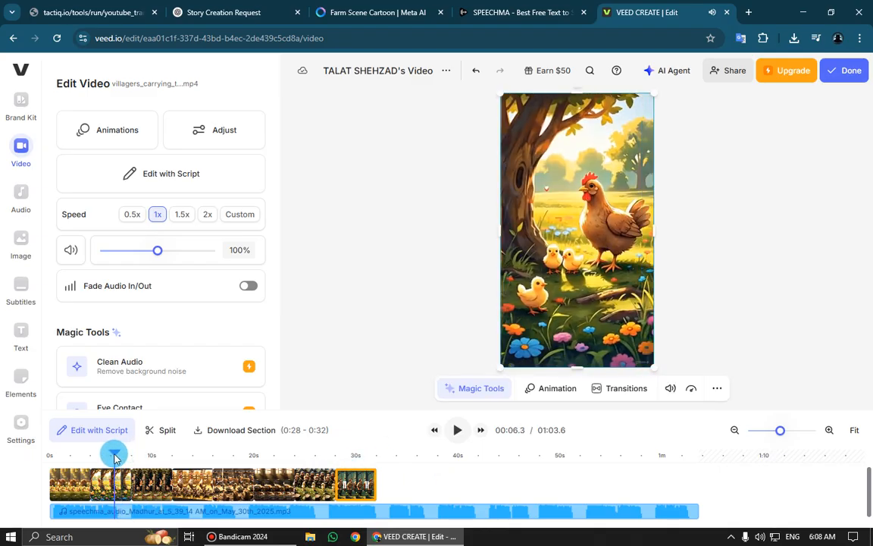
key(space)
Find the narration break near the second clip, split the voice-over audio at 00:06.6, and select its first part
click(128, 491)
click(126, 510)
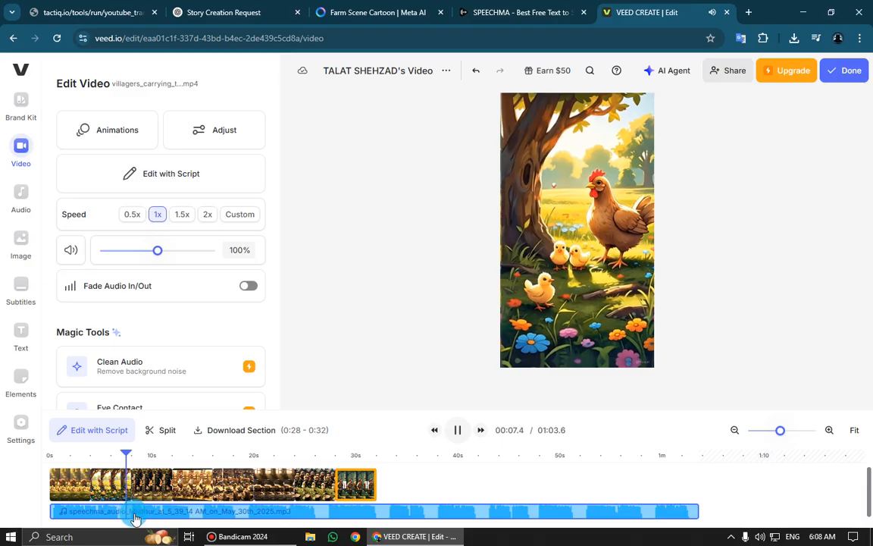
click(126, 458)
drag(126, 458, 115, 459)
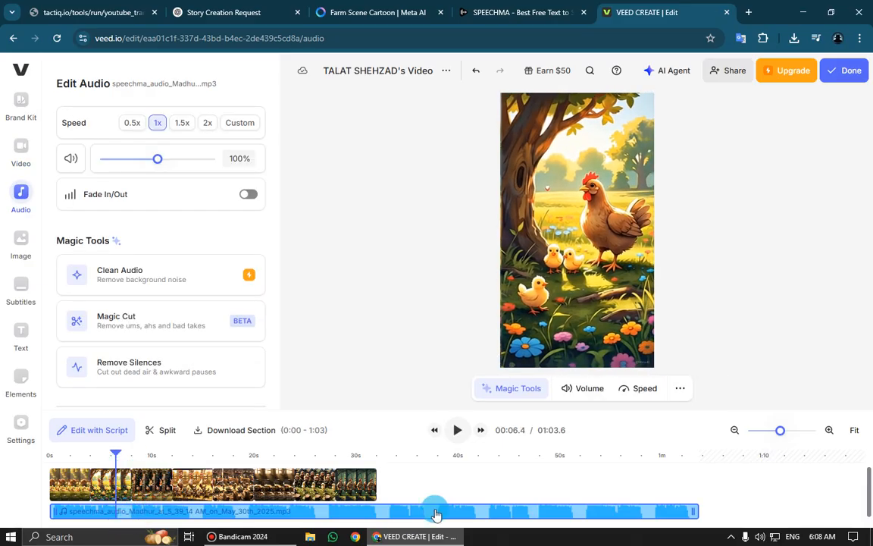
key(space)
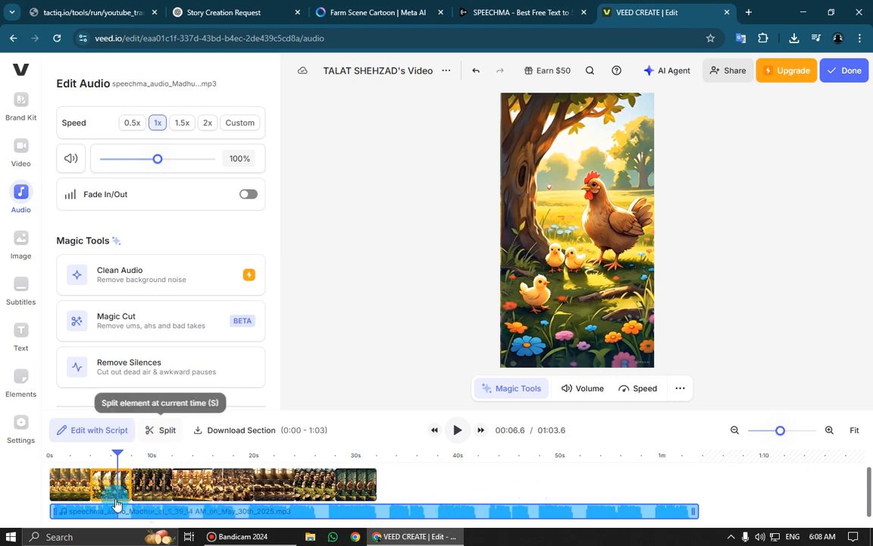
click(157, 431)
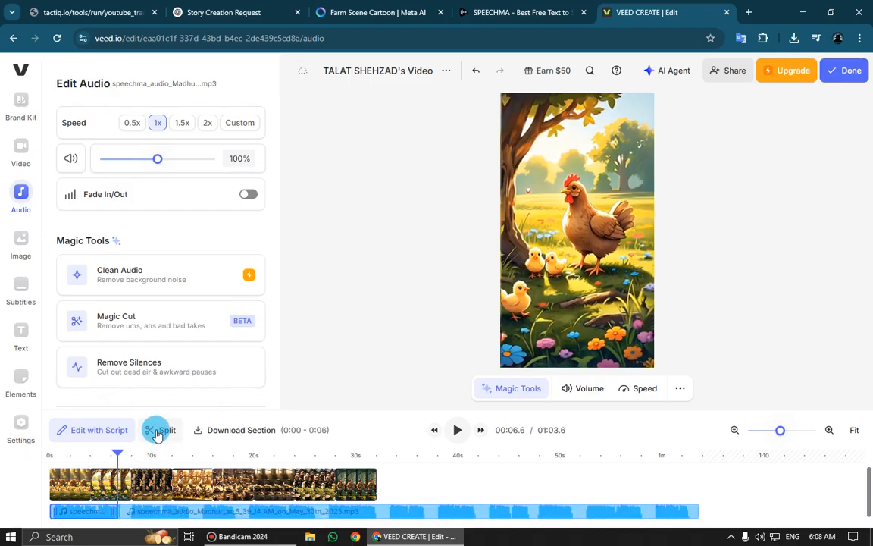
click(96, 515)
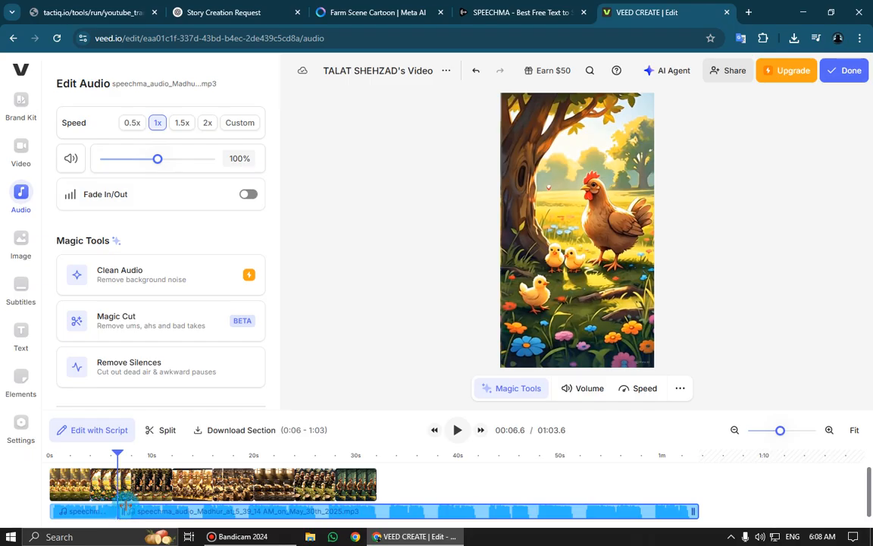
Split the voice-over at 00:07.8 and delete the short pause segment between 00:06.6 and 00:07.8
drag(117, 455, 131, 459)
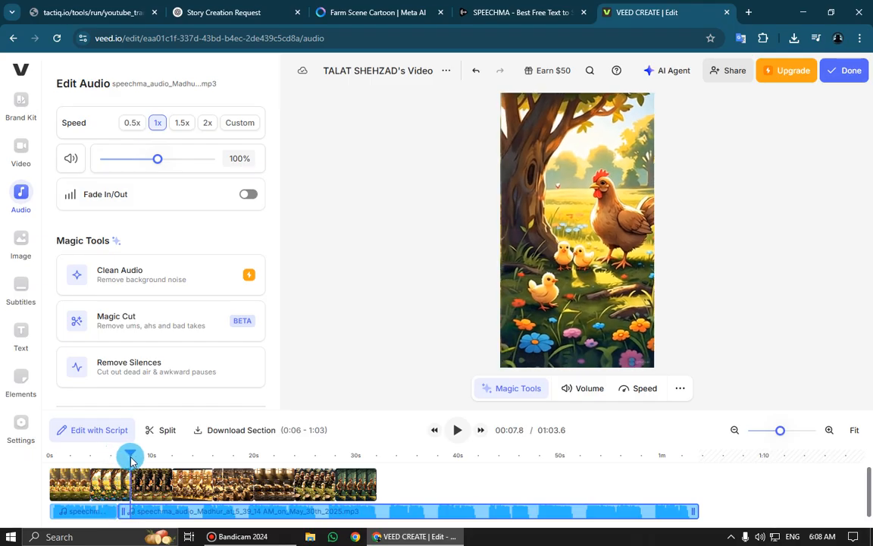
click(159, 432)
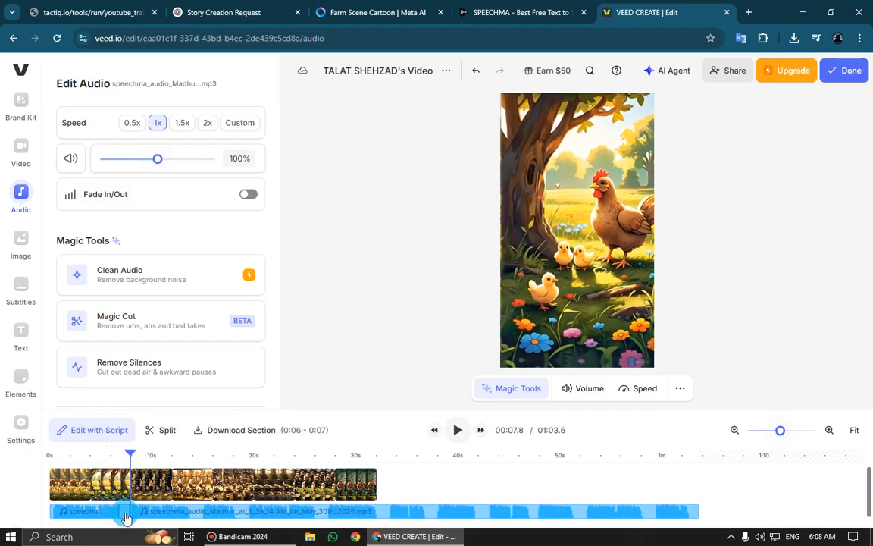
key(Delete)
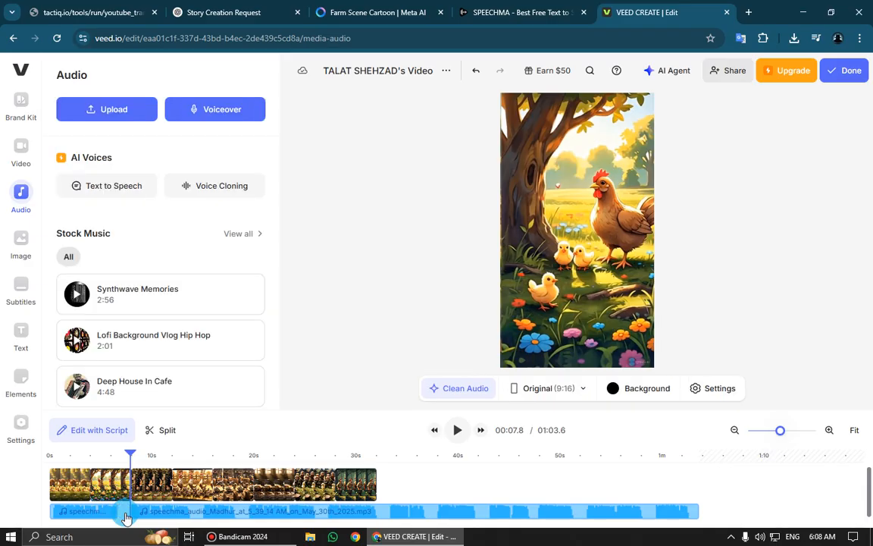
click(125, 514)
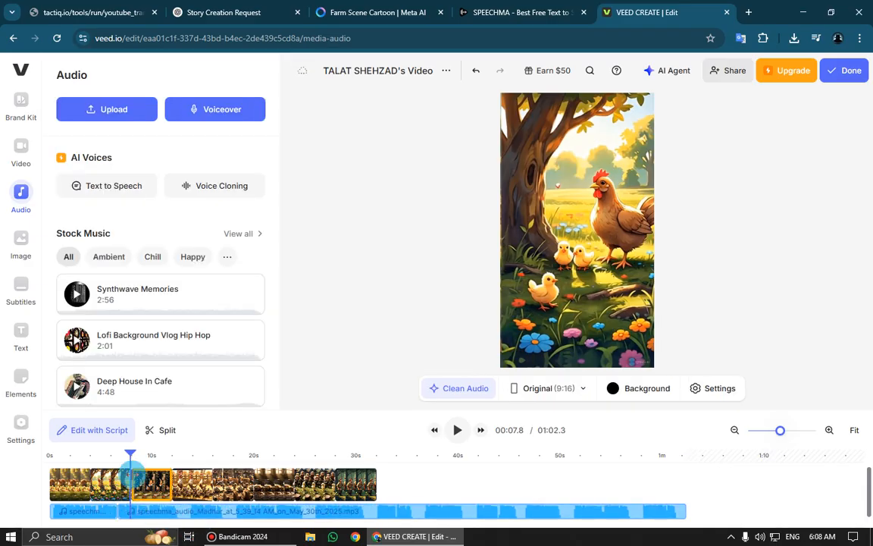
Play from about 5 seconds to find the narration break near the fourth clip, and split the voice-over at 00:12.5
click(96, 460)
key(space)
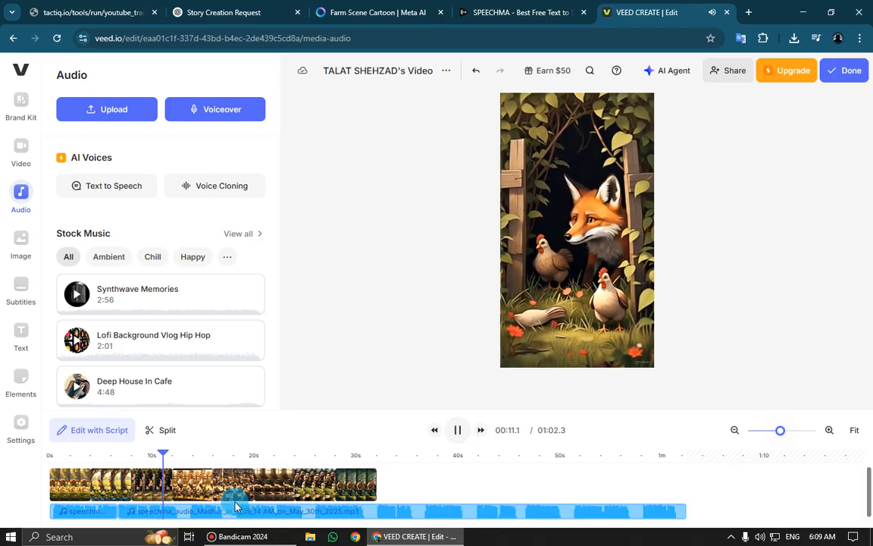
key(space)
key(space)
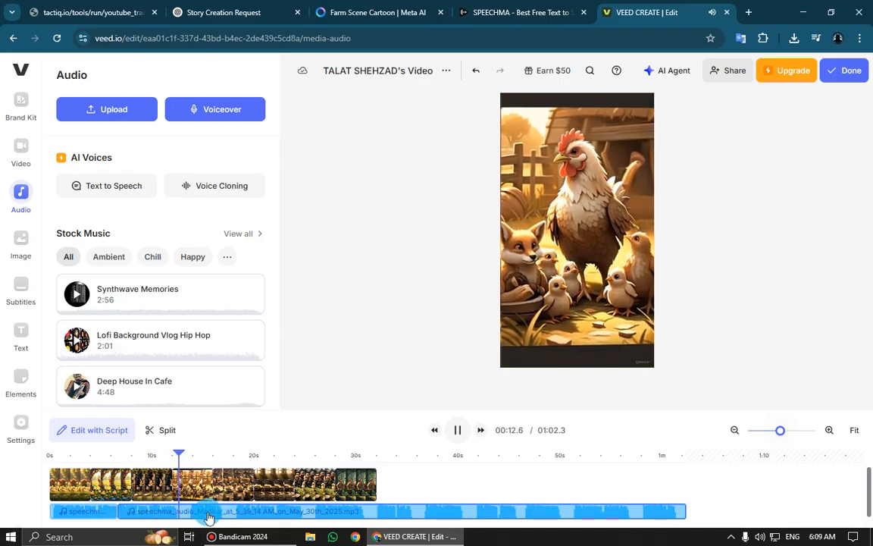
key(space)
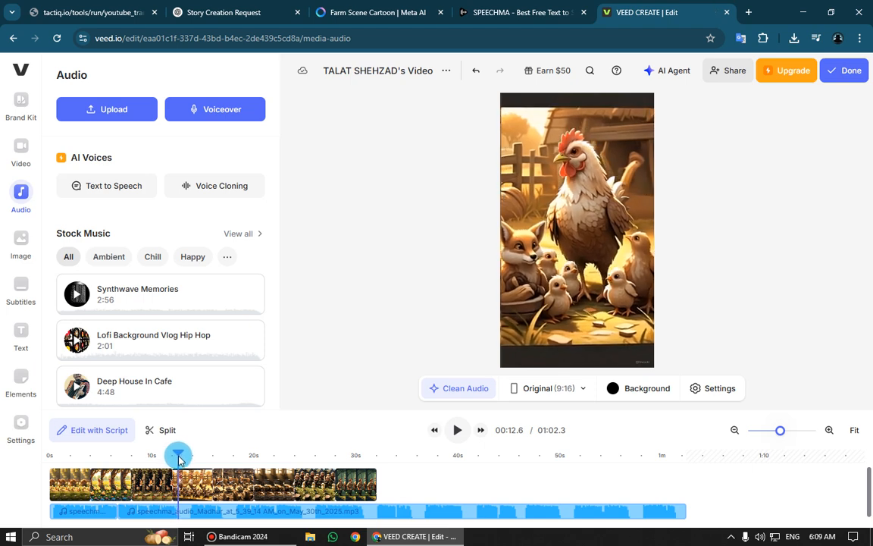
click(152, 429)
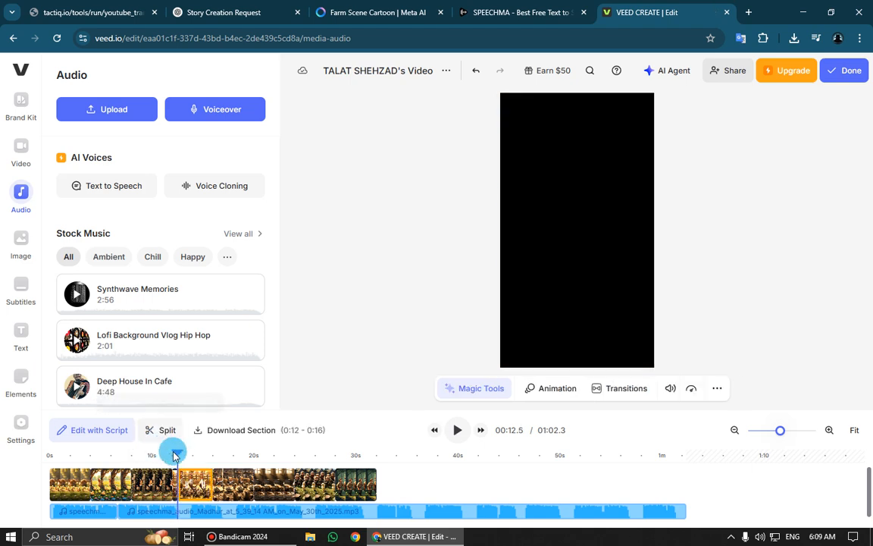
key(ctrl+z)
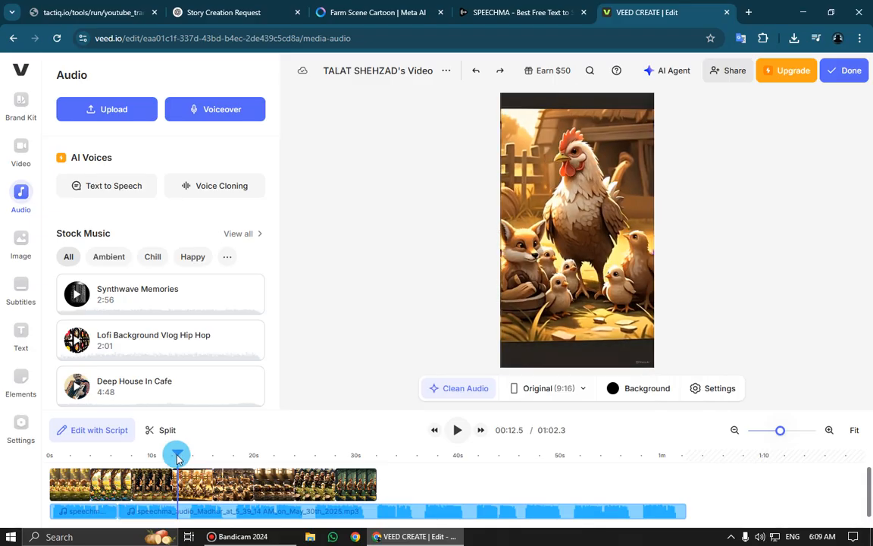
click(187, 515)
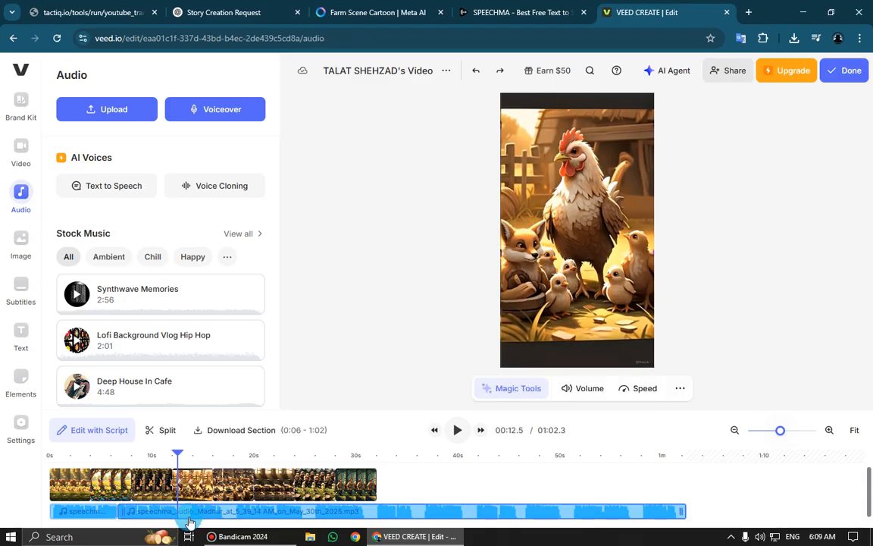
click(161, 430)
Split the voice-over at 00:13.7 and delete the short pause segment between 00:12.5 and 00:13.7
drag(178, 460, 189, 459)
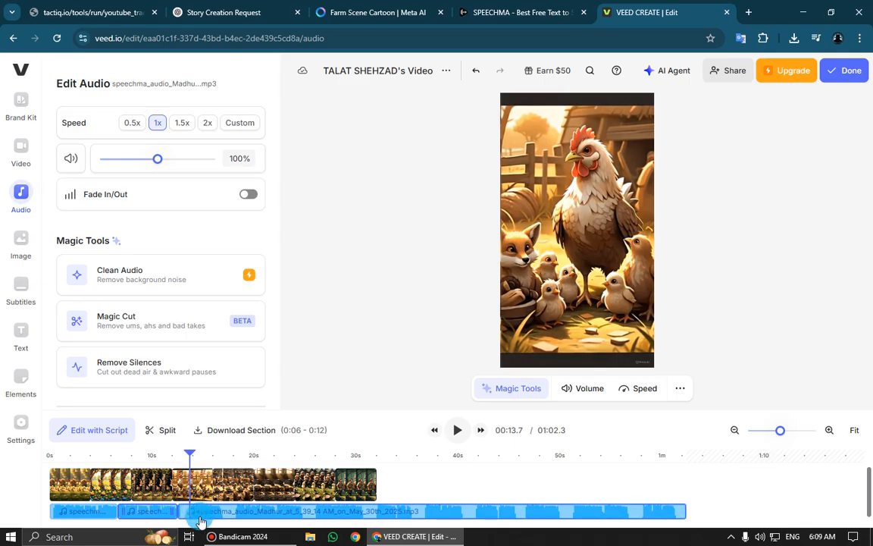
click(162, 439)
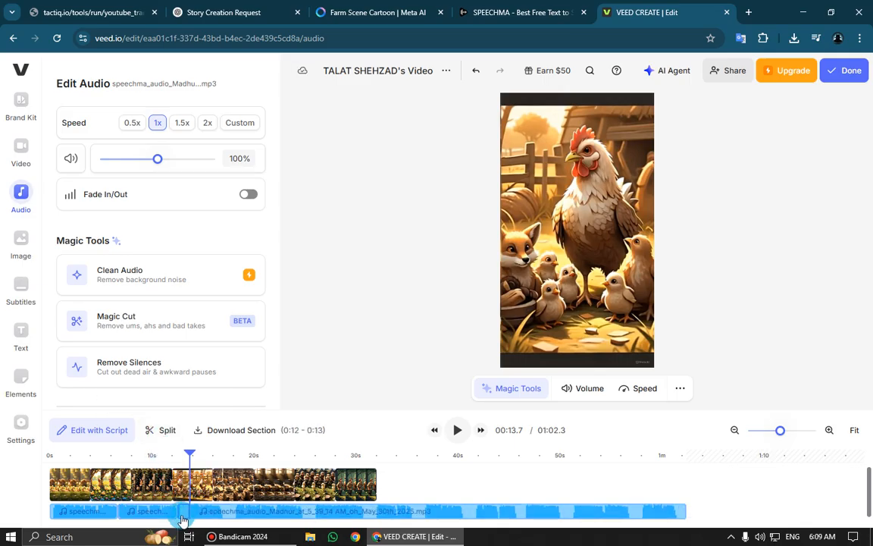
click(182, 519)
click(182, 514)
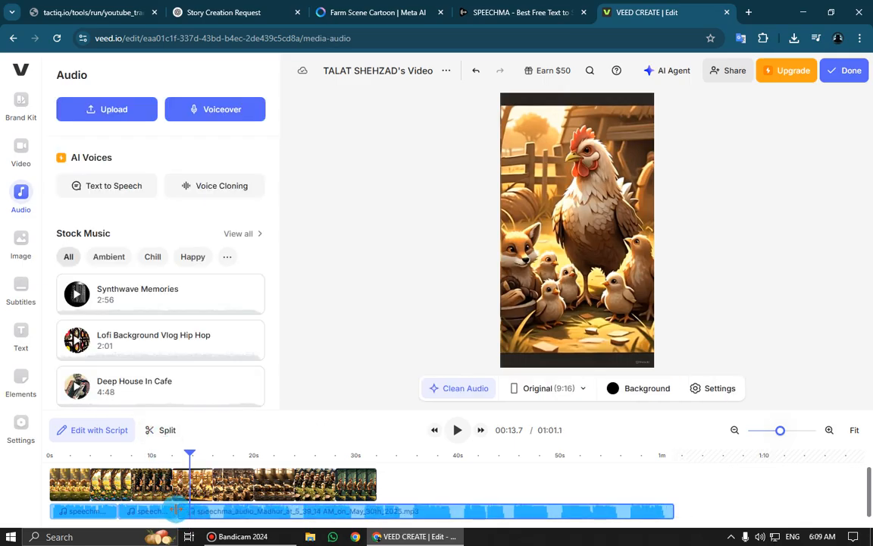
Play from about 11 seconds to find the narration break near the end of the fourth clip, and split the voice-over at 00:15.6
click(164, 458)
key(space)
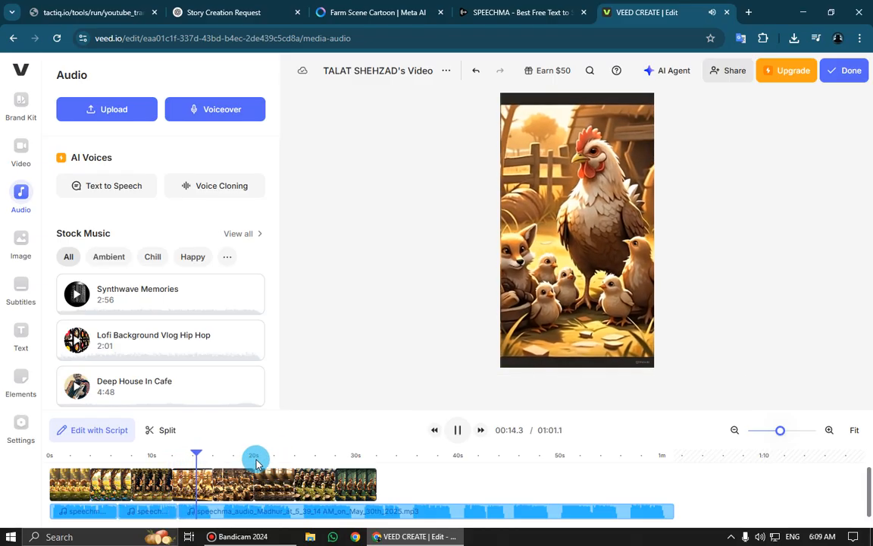
click(231, 482)
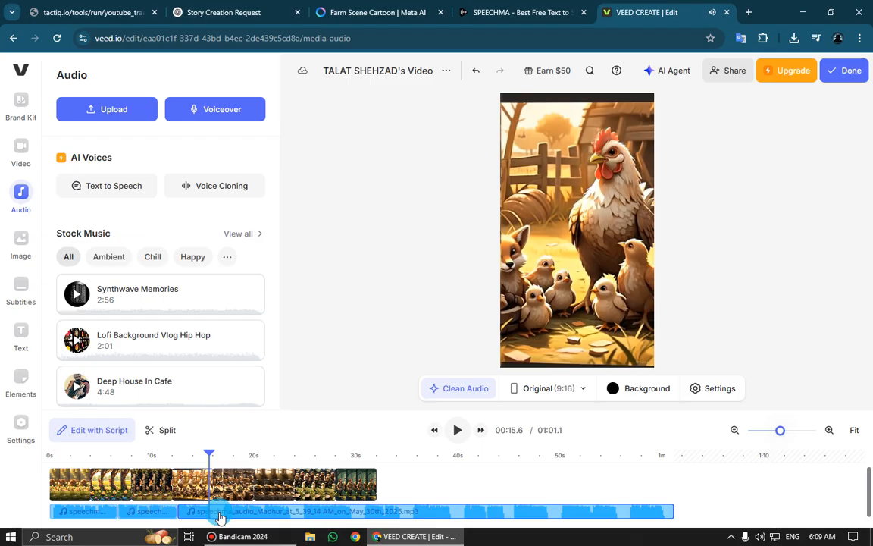
click(219, 514)
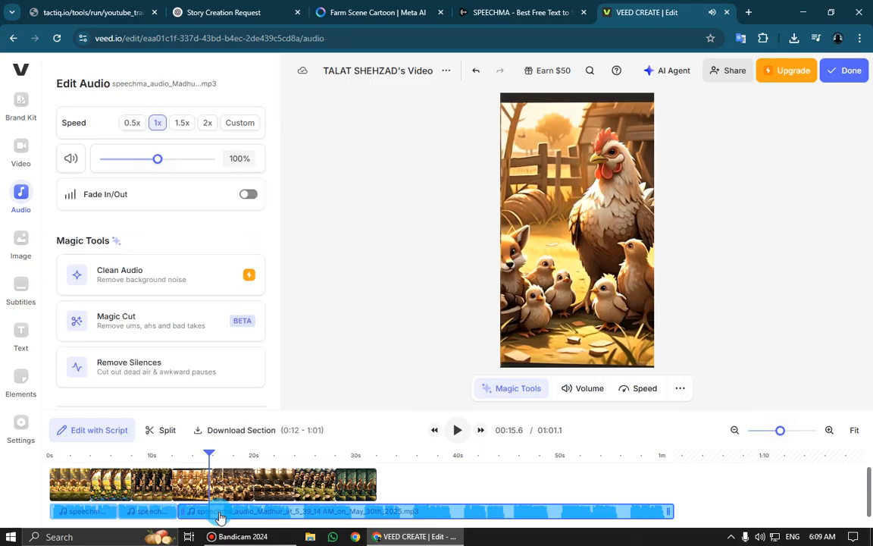
click(169, 432)
Find the end of the pause, split the voice-over at 00:17.0, and delete the silent segment that starts at 00:15.6
key(space)
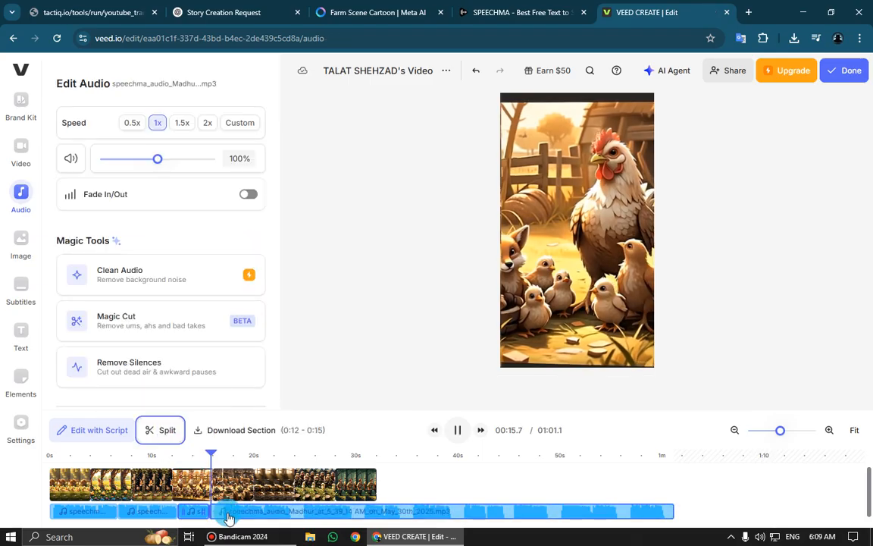
key(space)
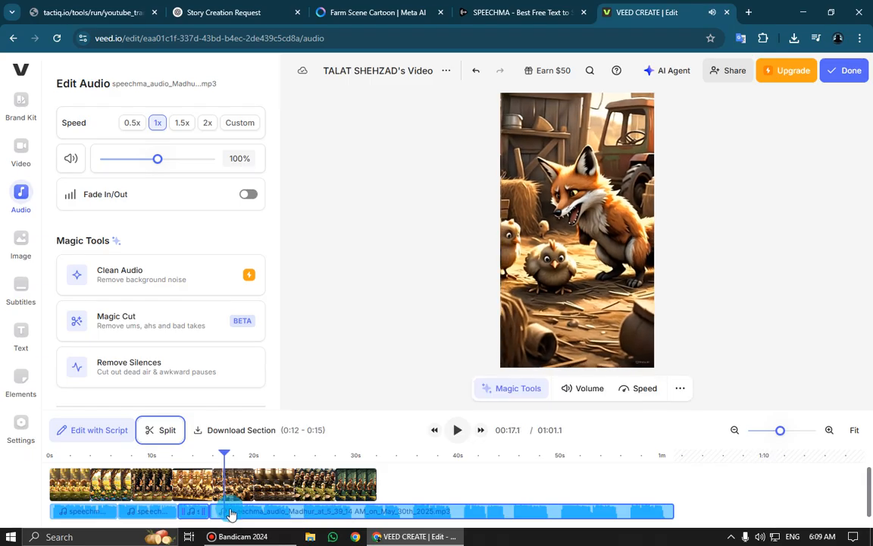
click(223, 456)
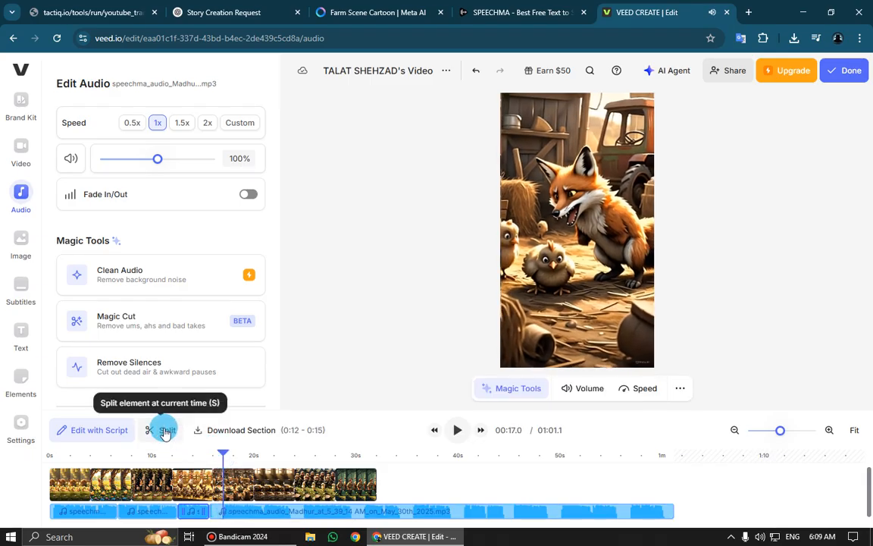
click(163, 430)
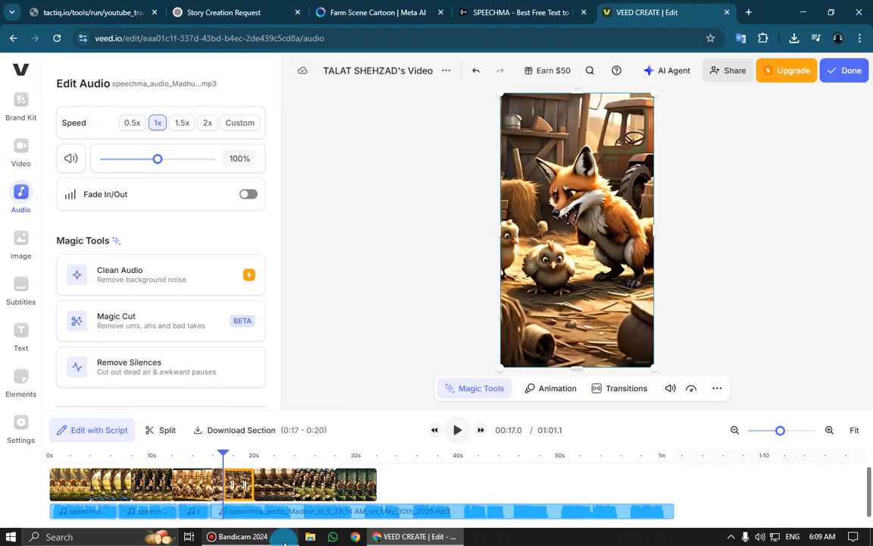
key(ctrl+z)
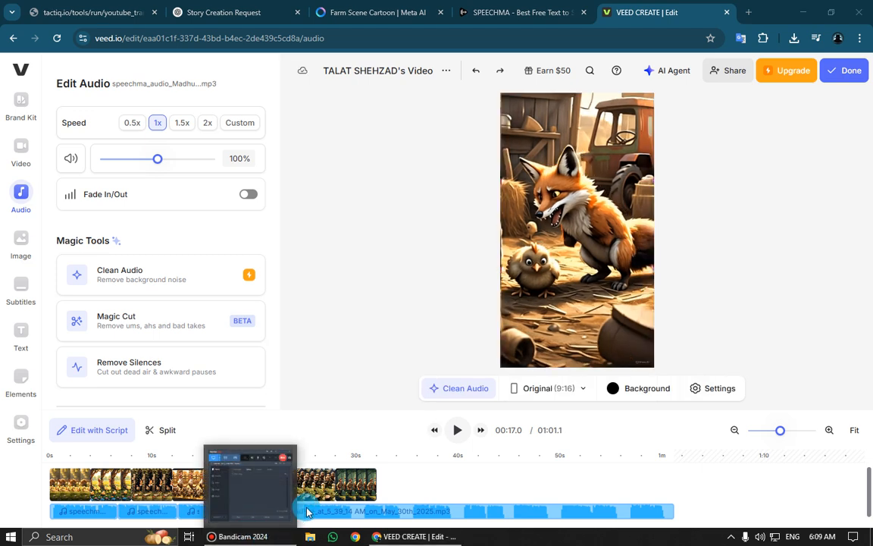
click(246, 514)
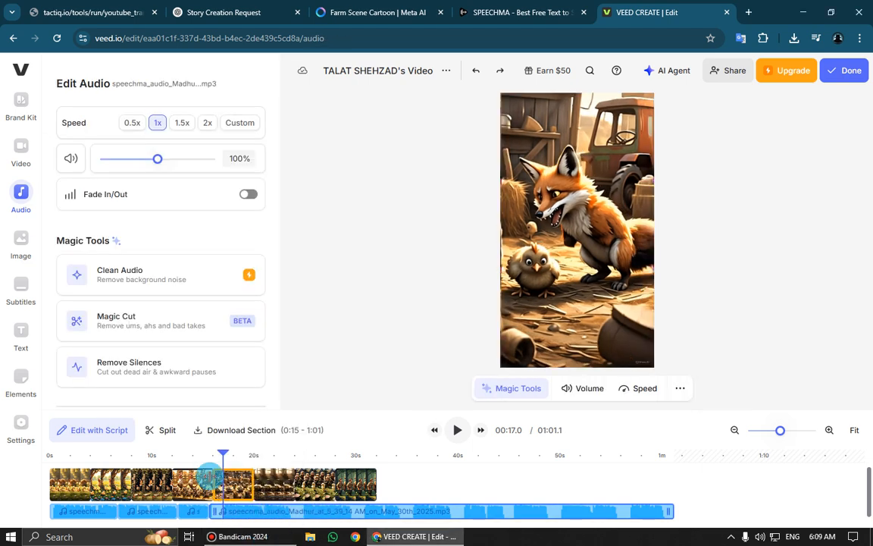
click(163, 430)
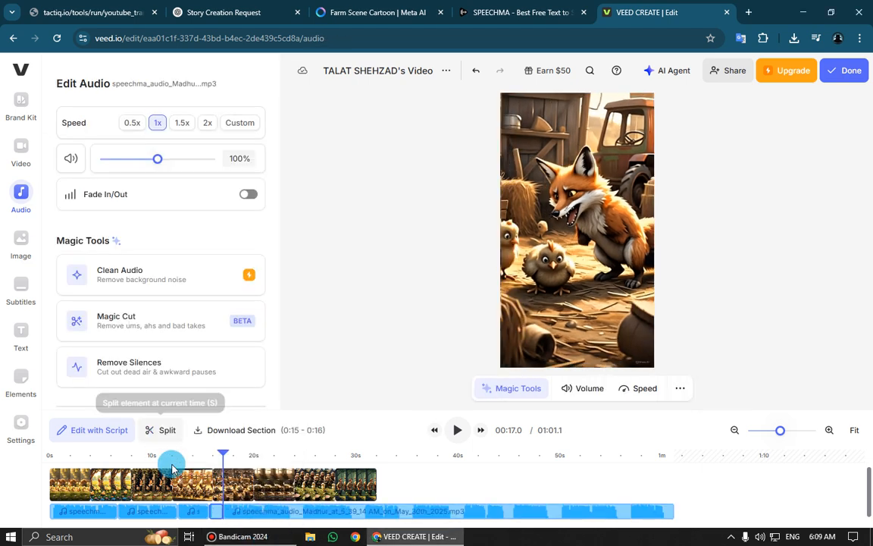
key(Delete)
click(216, 513)
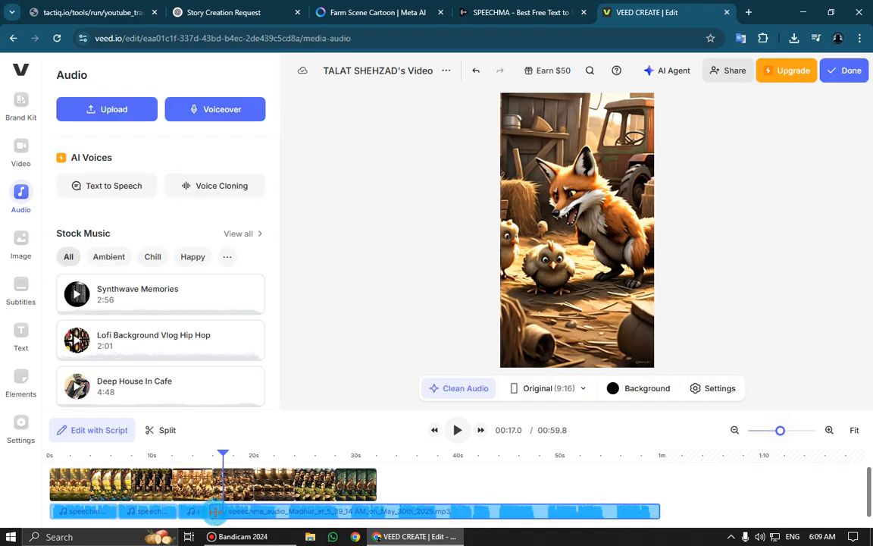
Play from about 13 seconds to find the narration break in the crying chick clip, and split the voice-over at 00:22.0
click(187, 455)
key(space)
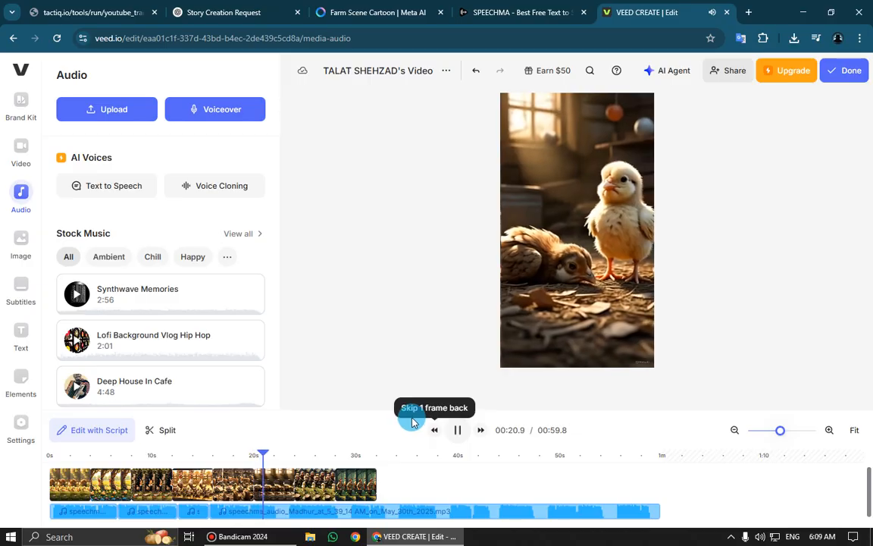
click(282, 512)
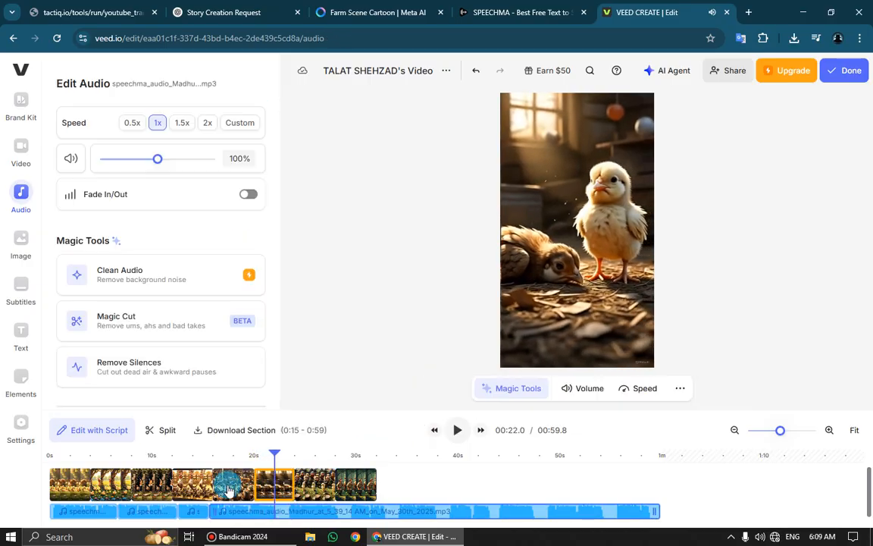
click(168, 430)
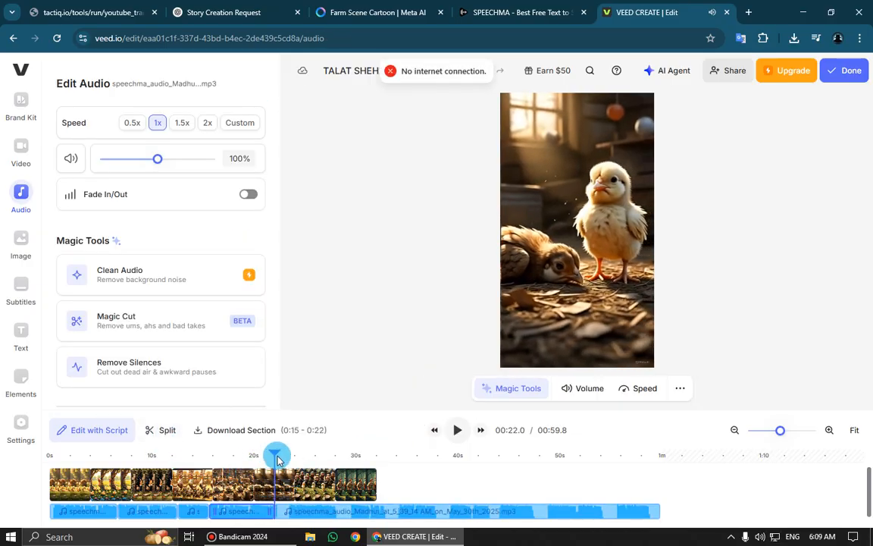
Split the voice-over at 00:23.4 and delete the short pause segment between 00:22.0 and 00:23.4
drag(279, 460, 288, 461)
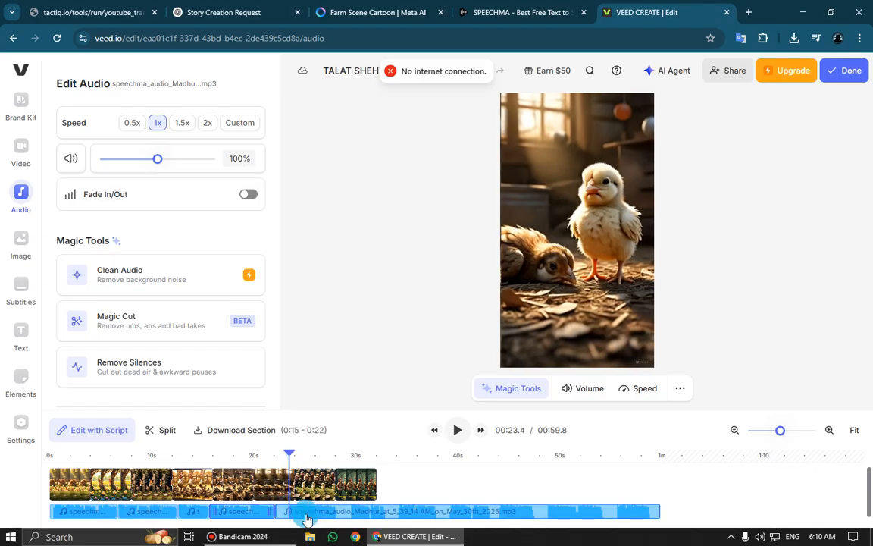
click(168, 430)
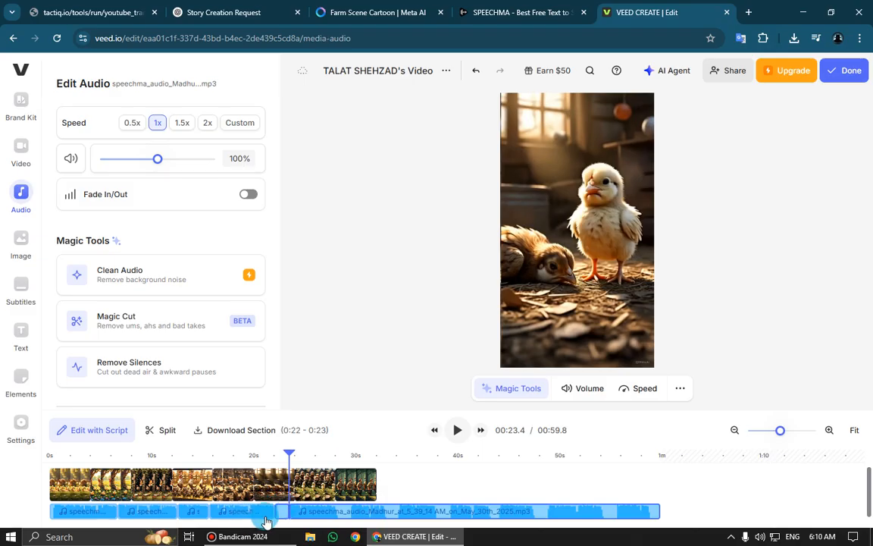
click(284, 516)
key(Delete)
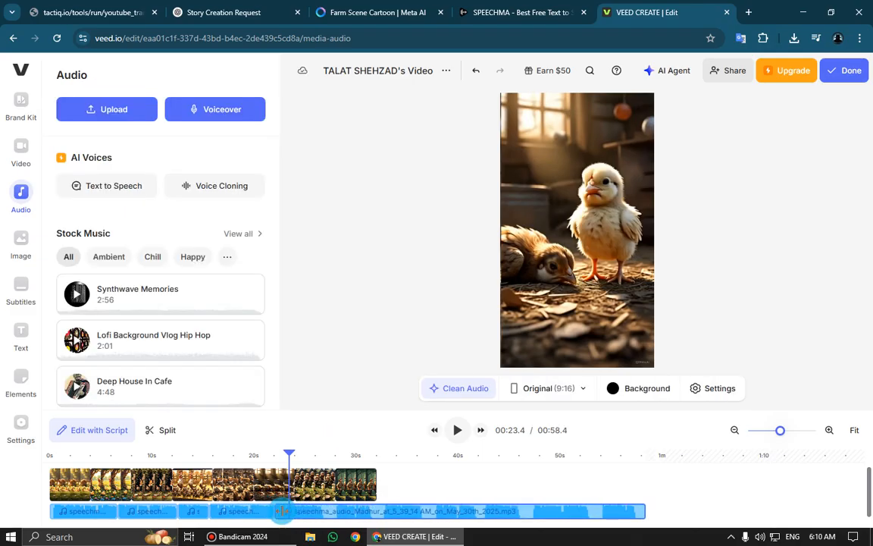
Play from about 21 seconds to find the next narration break, and split the voice-over at 00:26.6
click(263, 454)
key(space)
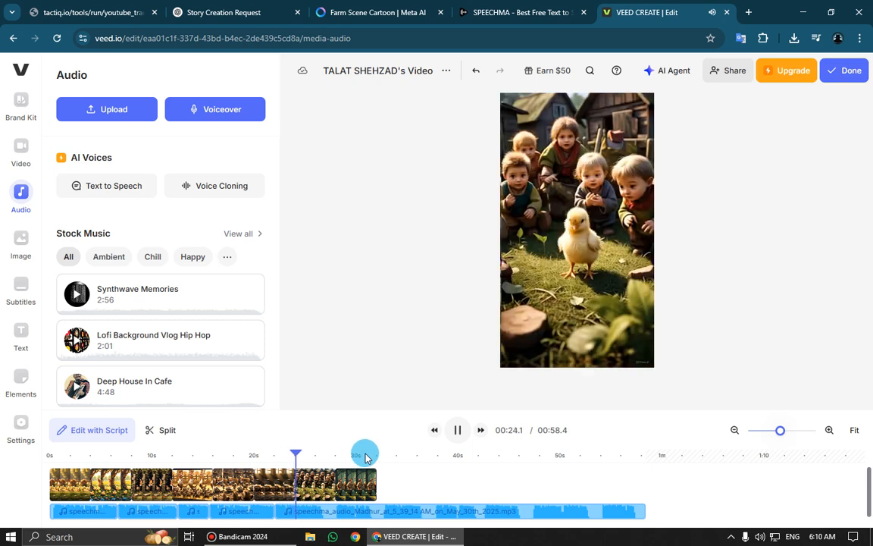
click(335, 515)
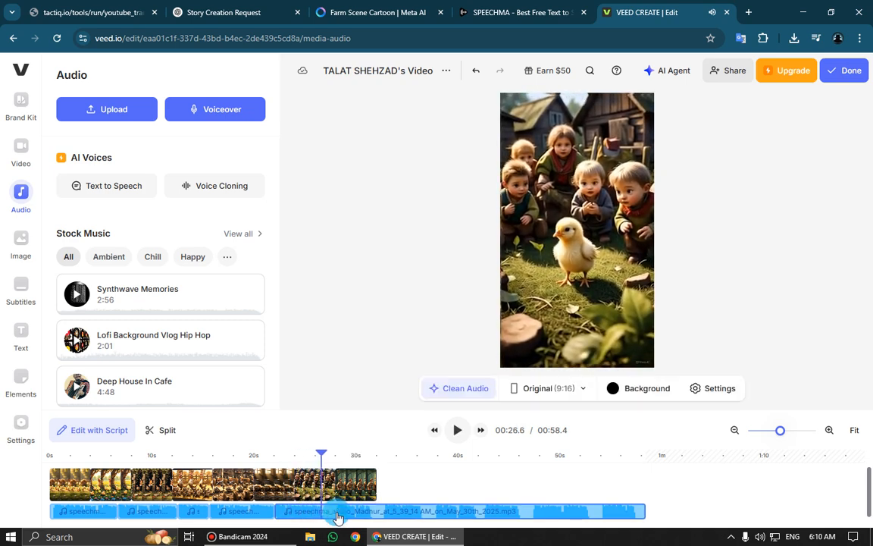
click(163, 431)
Find the end of the pause, split the voice-over at 00:27.9, and delete the silent segment that starts at 00:26.6
key(space)
key(space)
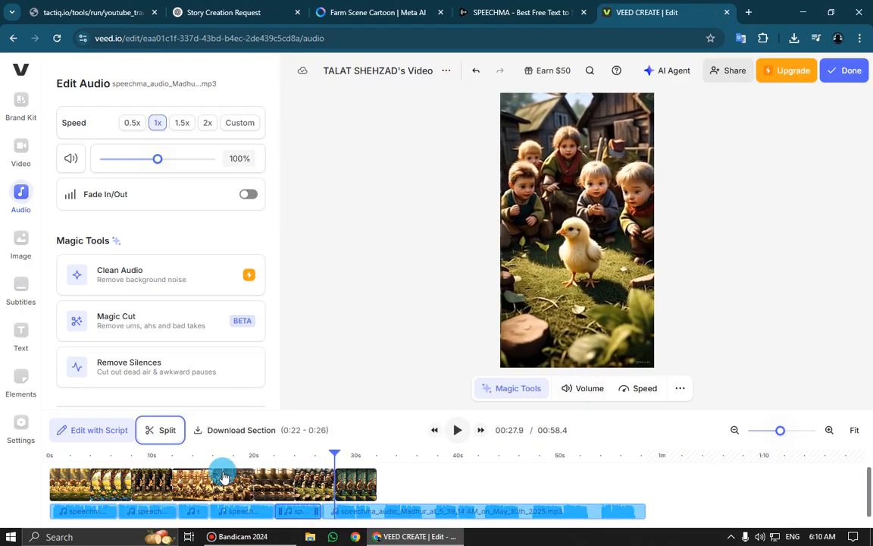
click(161, 430)
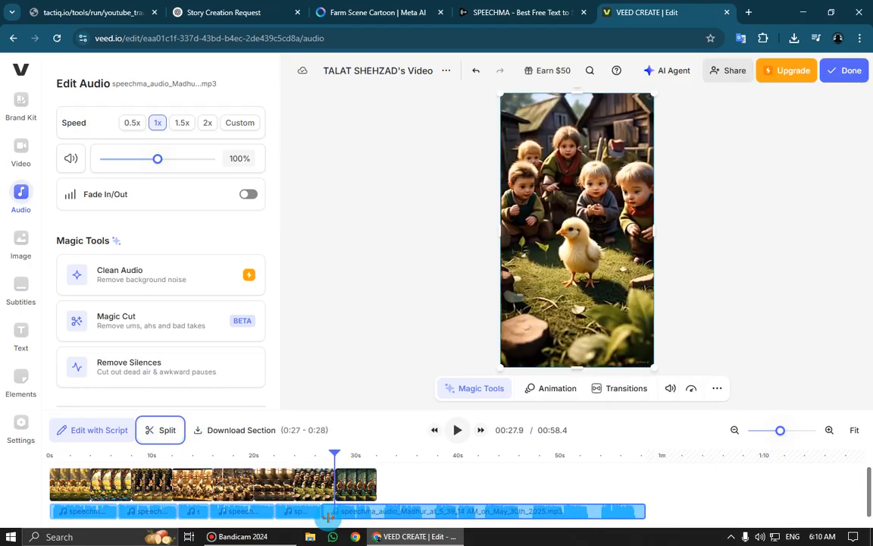
click(329, 516)
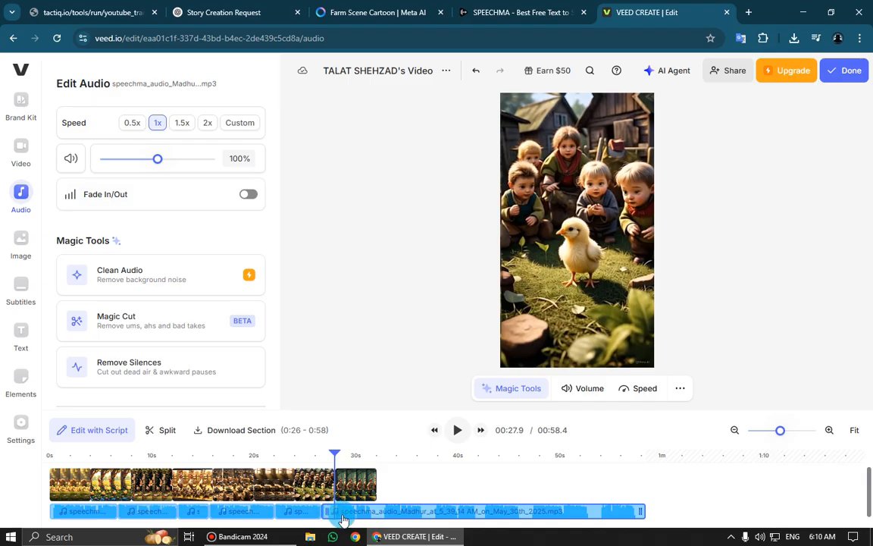
click(165, 429)
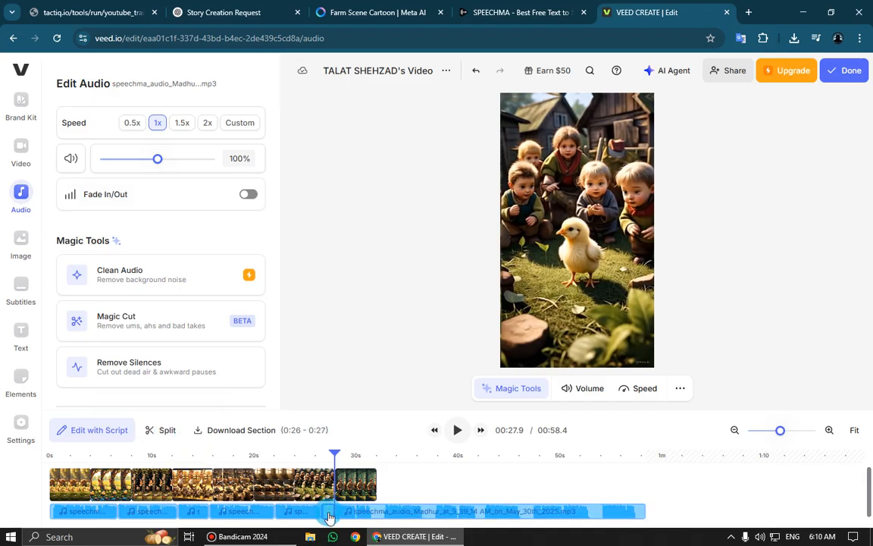
key(Delete)
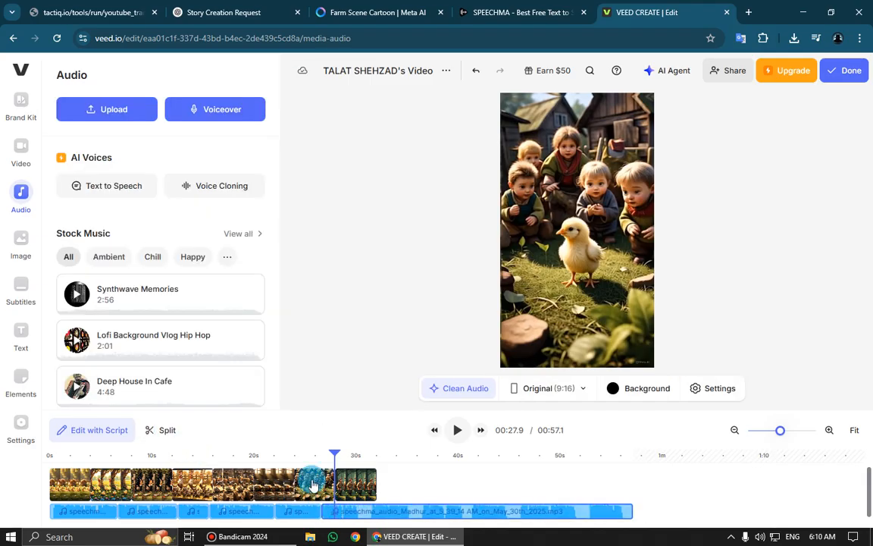
Play from about 25 seconds to find the narration break in the fox clip, and split the voice-over at 00:30.2
click(304, 454)
key(space)
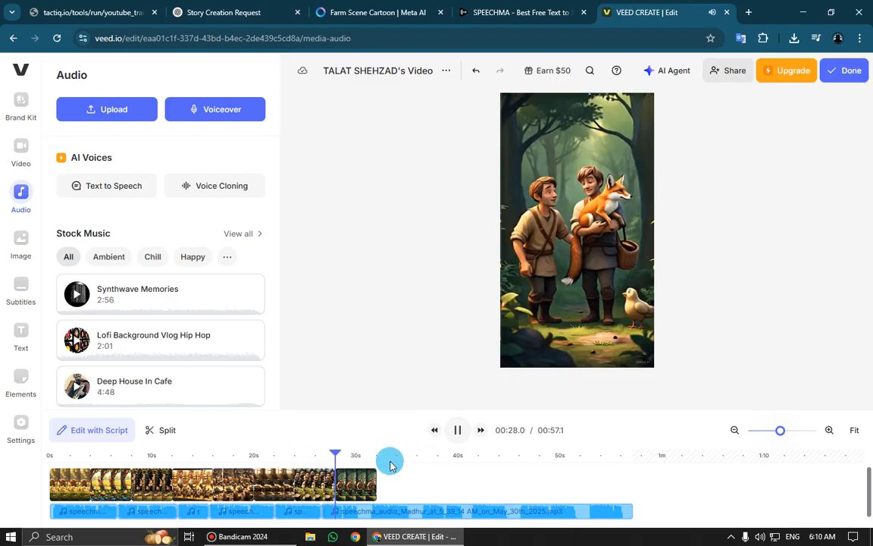
click(371, 512)
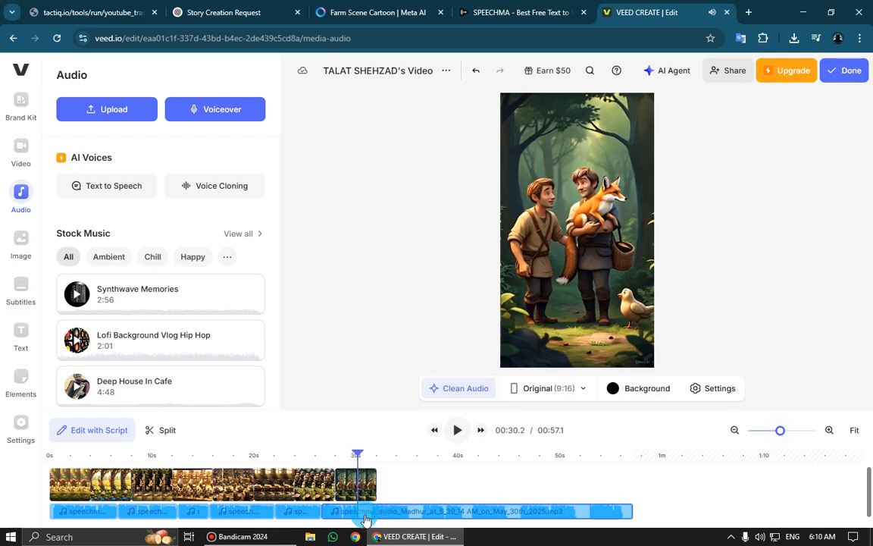
click(169, 436)
Split the voice-over at 00:31.4 and delete the short pause segment between 00:30.2 and 00:31.4
click(383, 516)
key(space)
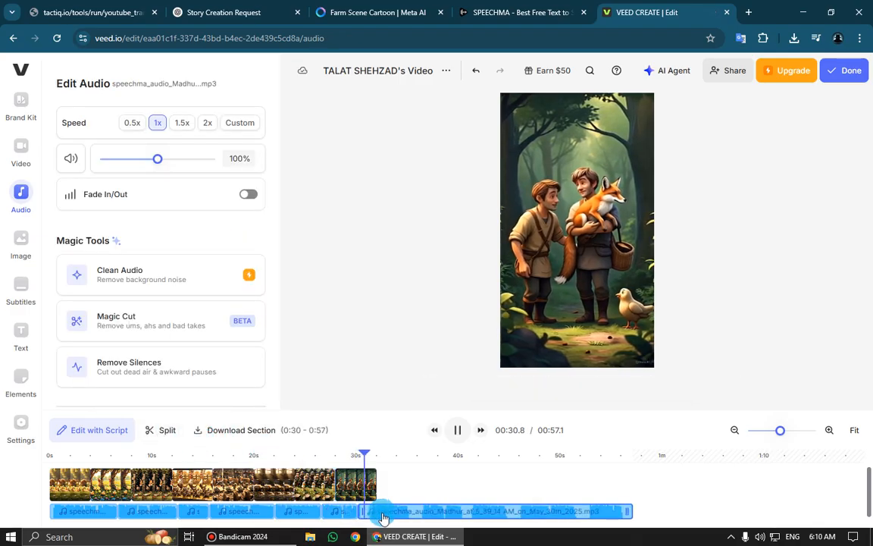
key(space)
click(168, 433)
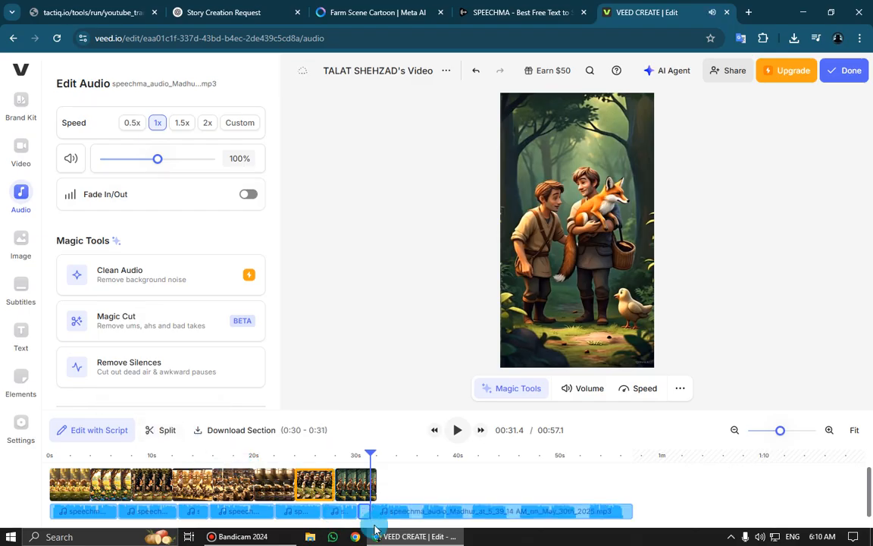
key(Delete)
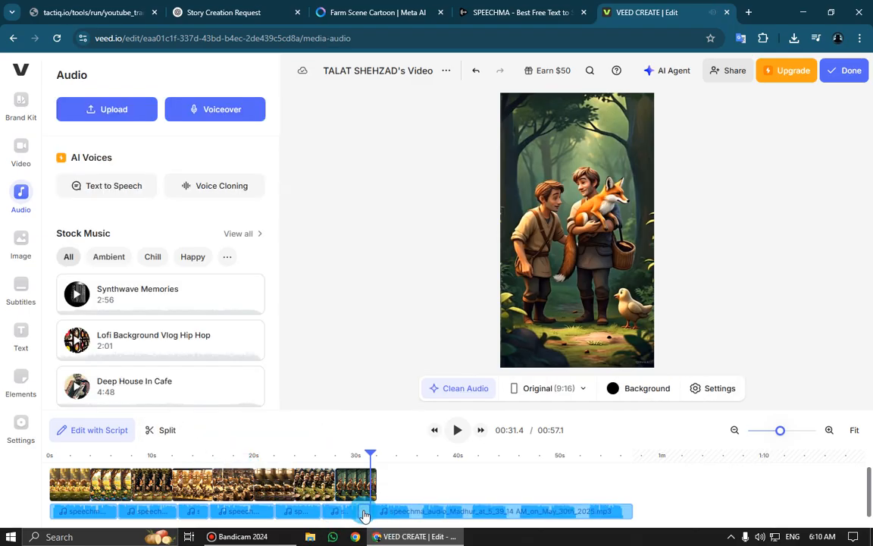
Play on past the last video clip to find the next narration break, and split the voice-over at 00:34.1
key(space)
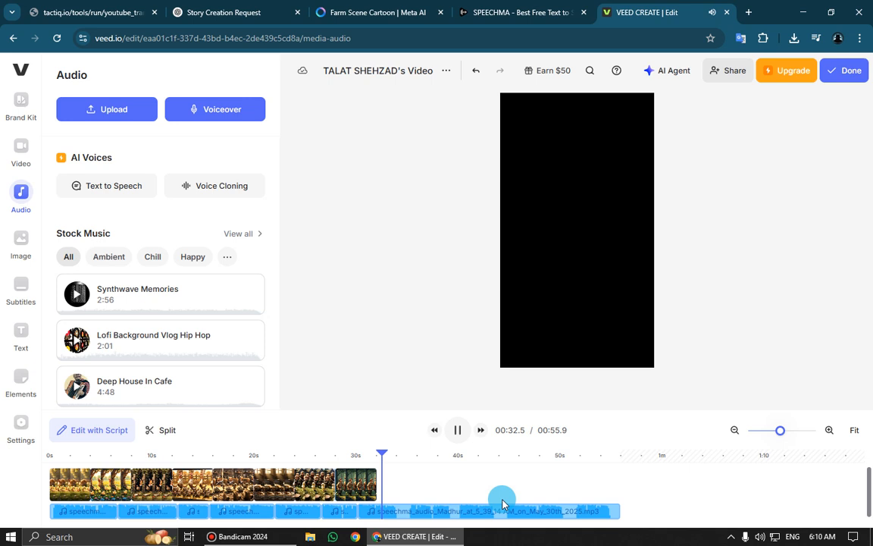
click(430, 513)
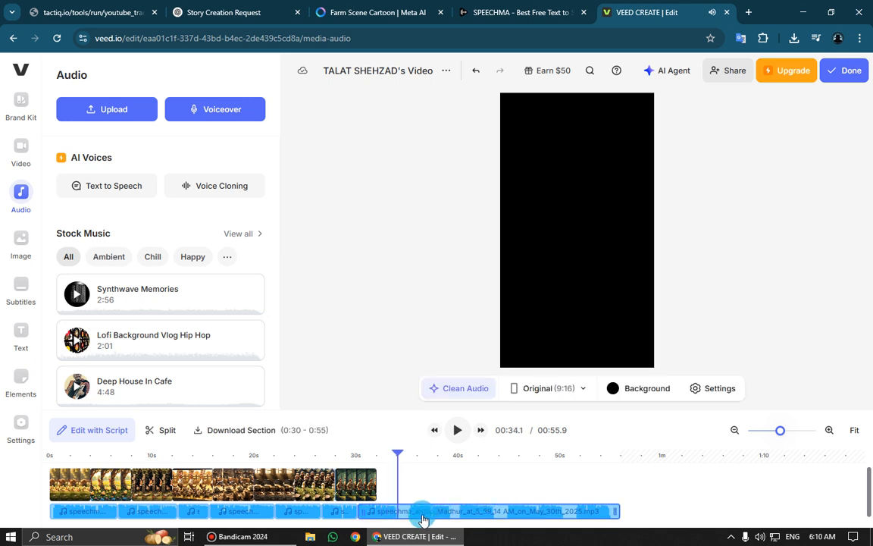
click(164, 430)
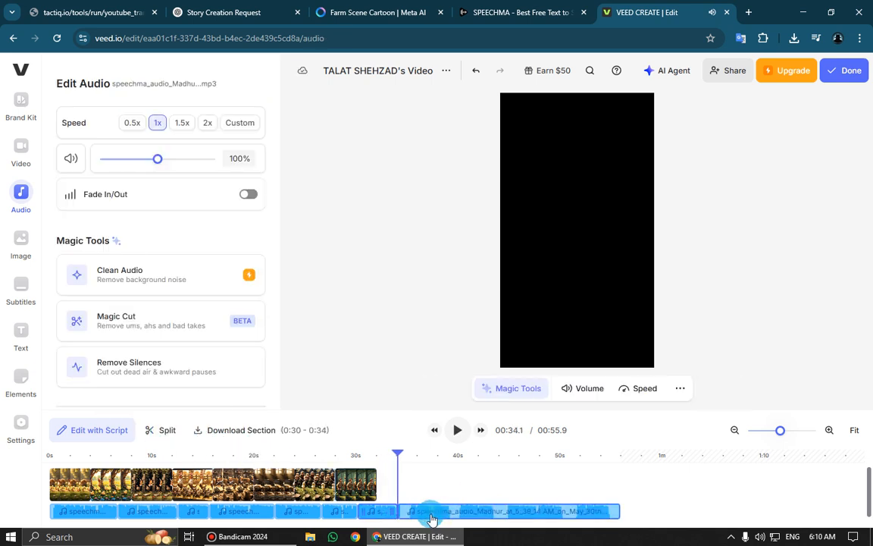
Find the end of the pause, split the voice-over at 00:35.2, and delete the silent segment that starts at 00:34.1
key(space)
key(space)
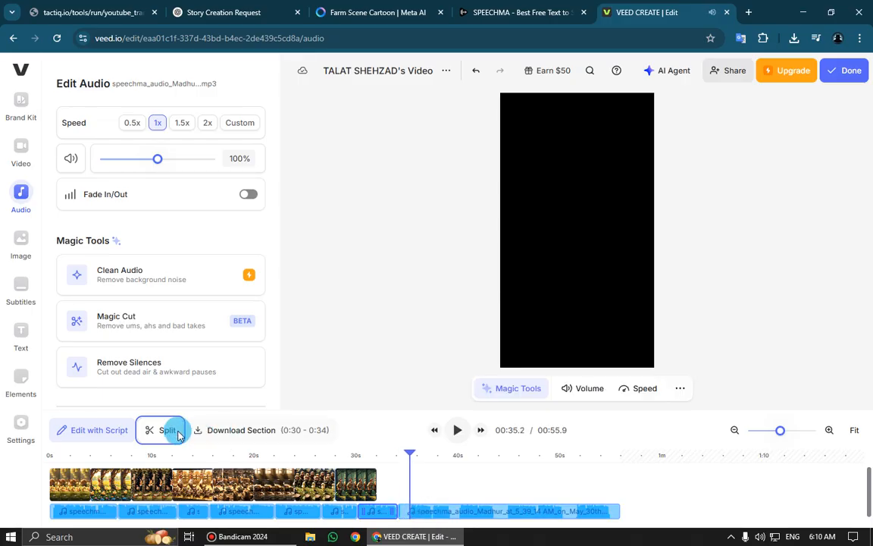
click(172, 428)
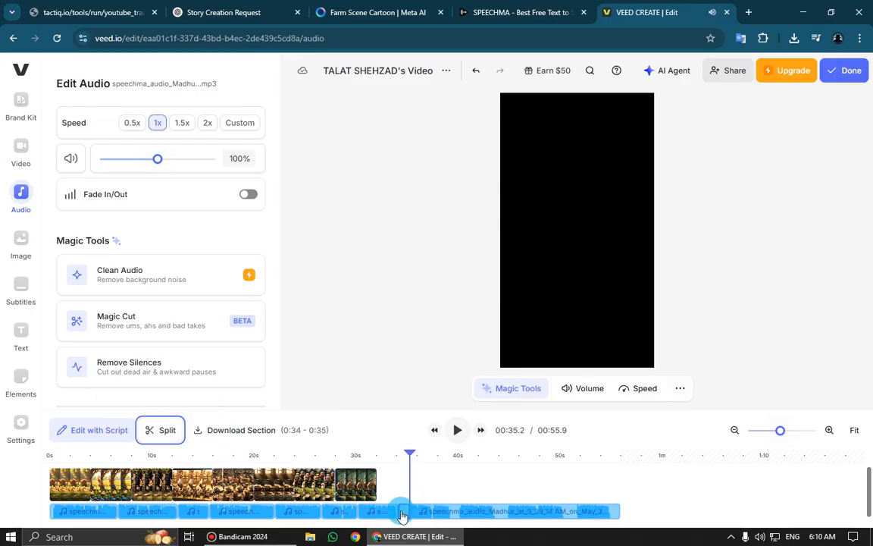
key(Delete)
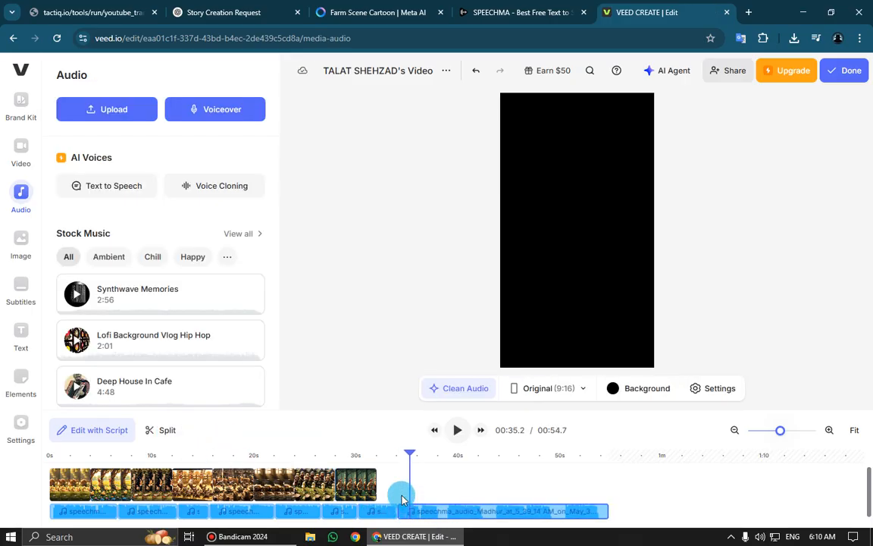
Play from 00:33.8 to find the next narration break, and split the voice-over at 00:38.0
click(395, 456)
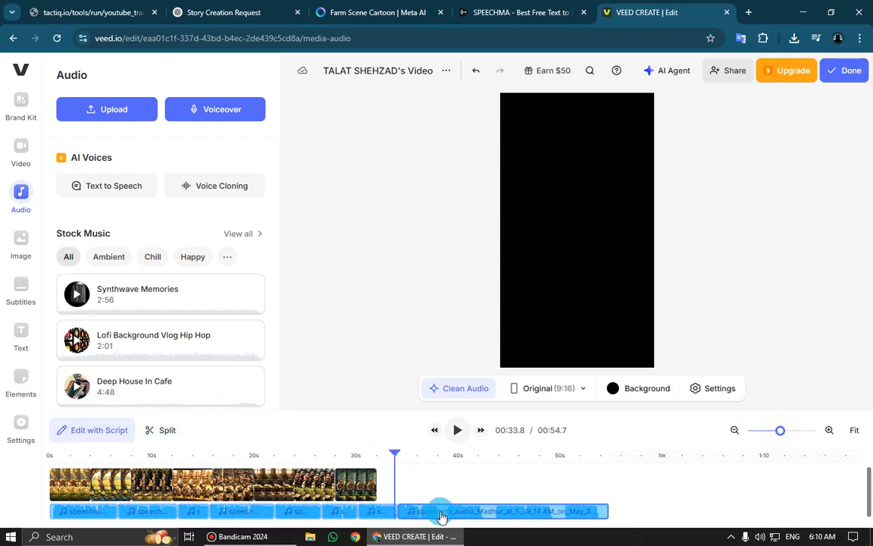
key(space)
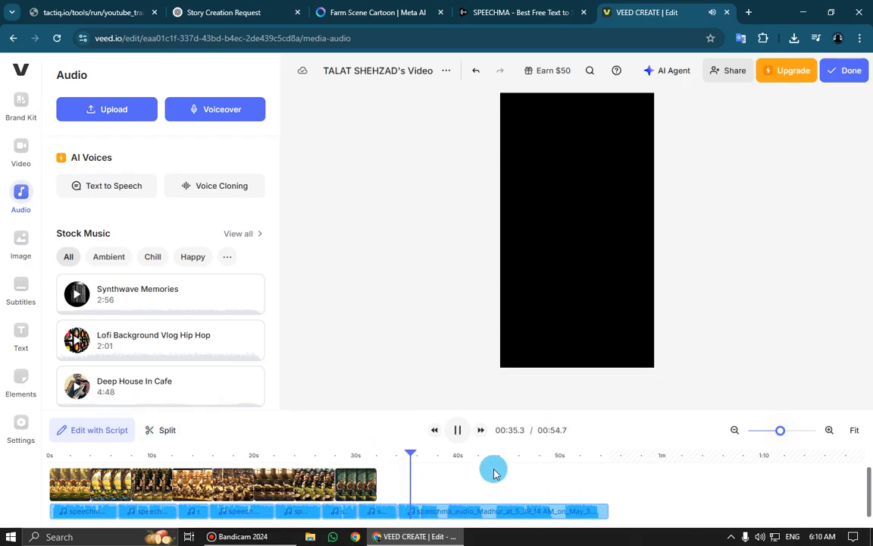
click(464, 506)
click(140, 430)
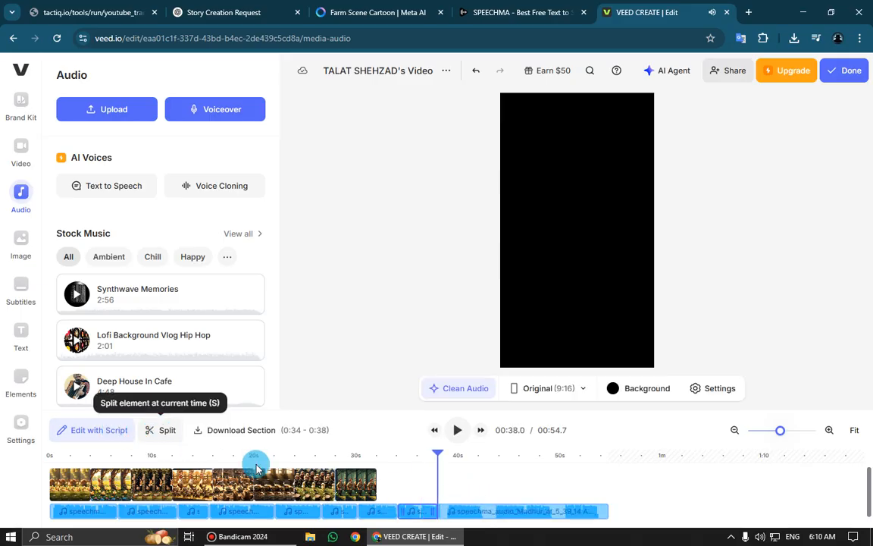
Split the voice-over at 00:39.0 and delete the short pause segment between 00:38.0 and 00:39.0
key(space)
key(space)
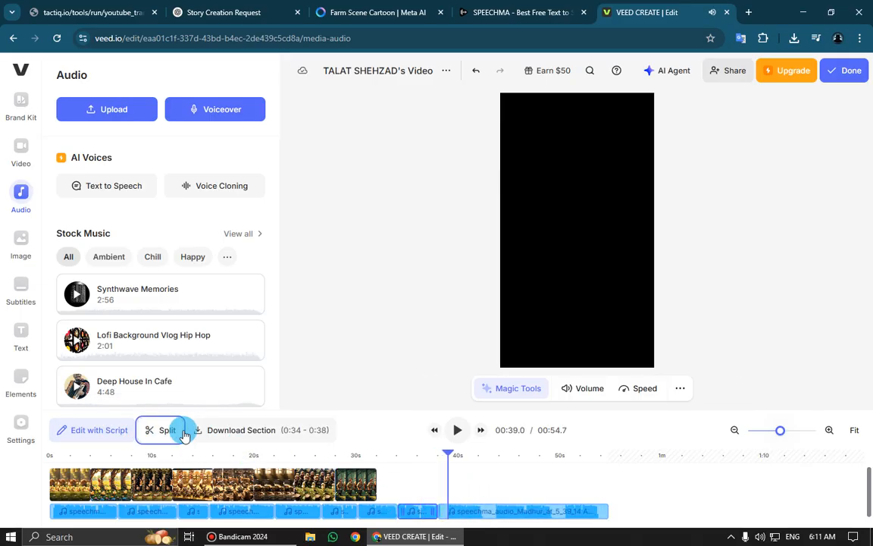
click(167, 432)
key(Delete)
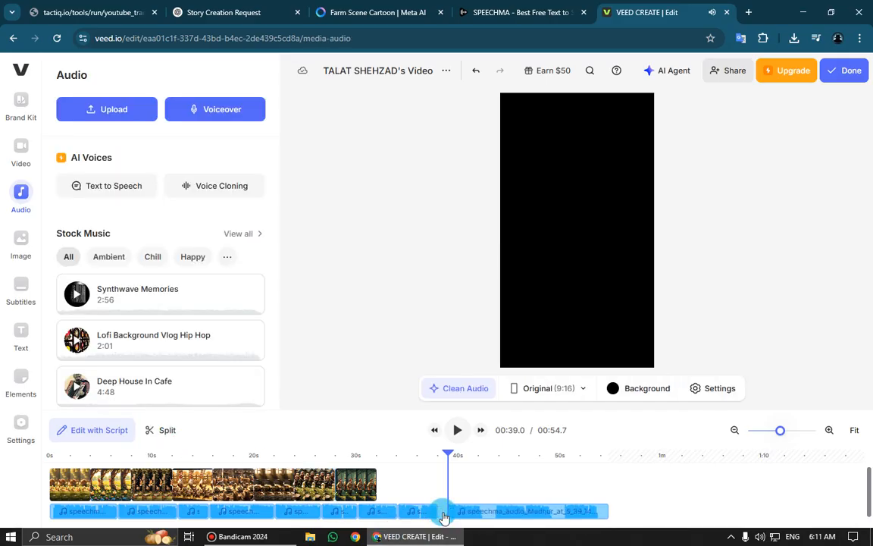
click(444, 512)
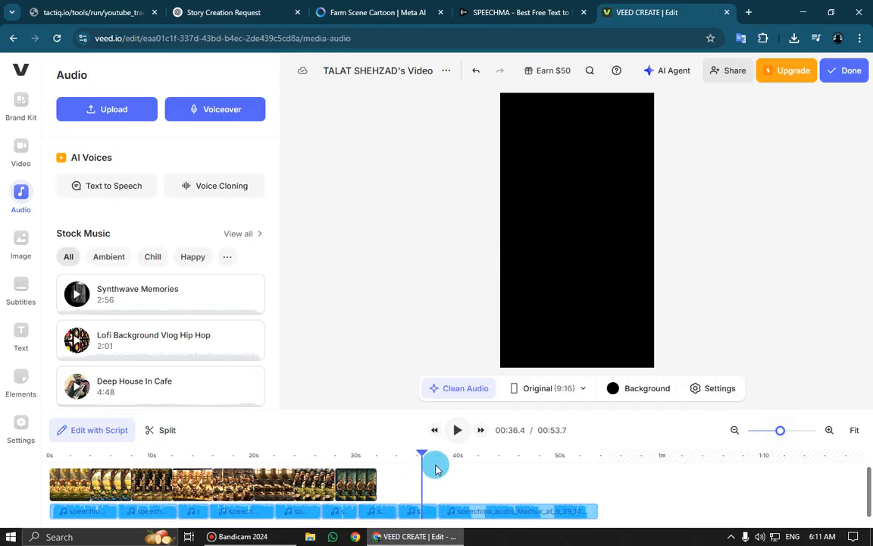
Play from 00:36.4 to find the next narration break, and split the voice-over at 00:41.2
key(space)
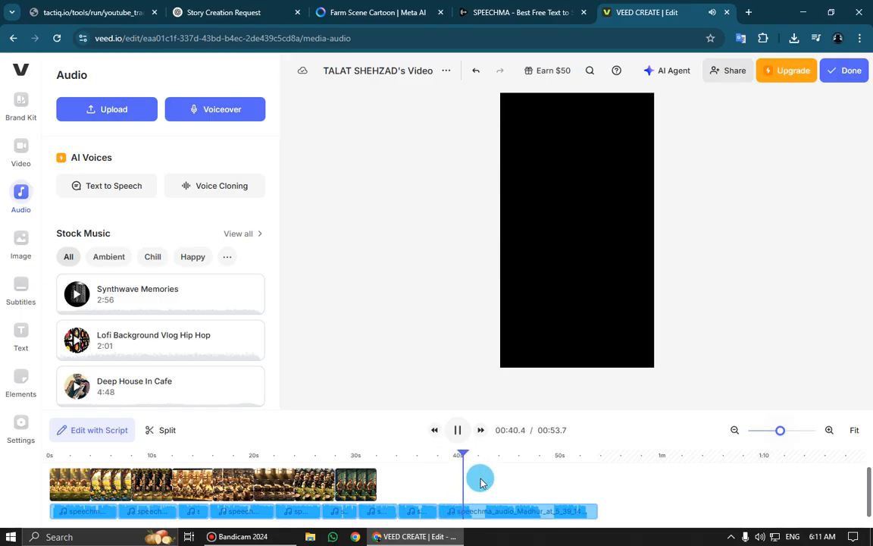
key(space)
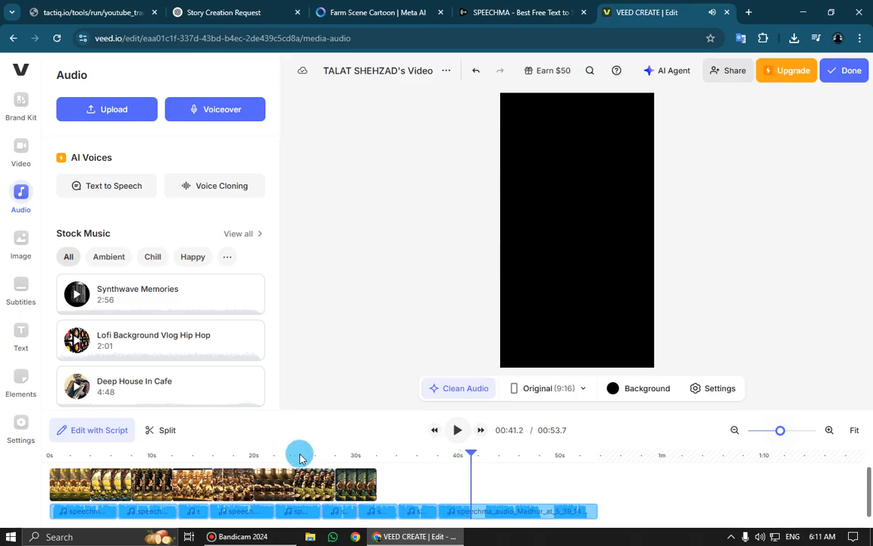
click(156, 429)
Find the end of the pause, split the voice-over at 00:42.6, and delete the silent segment that starts at 00:41.2
key(space)
key(space)
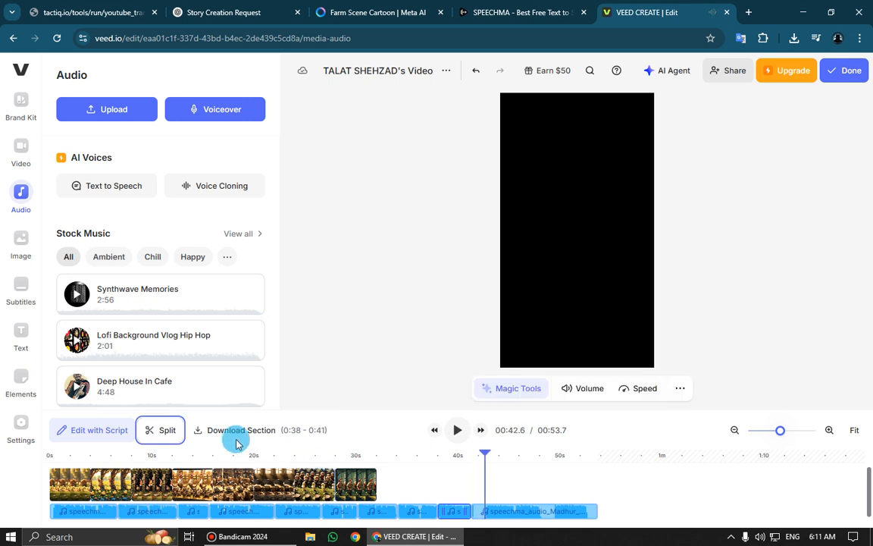
click(156, 429)
key(Delete)
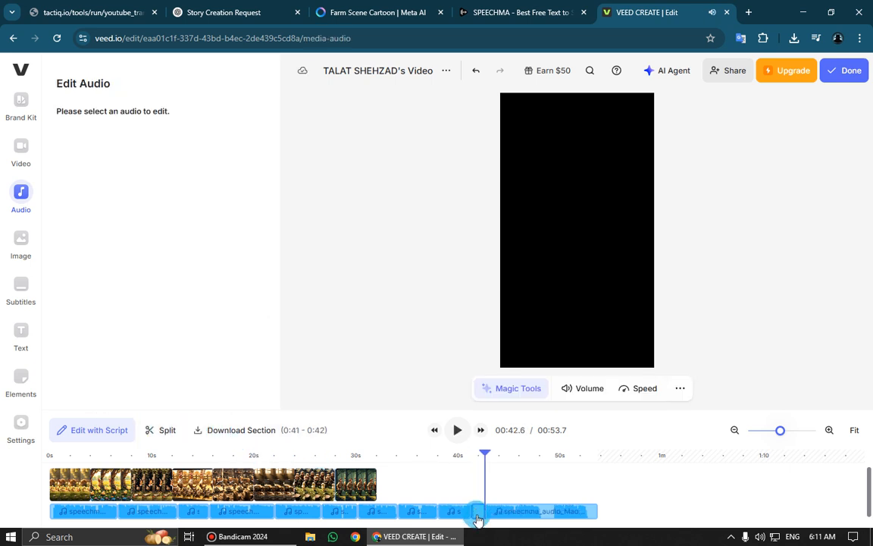
Play the remaining voice-over to find the next narration break, and split it at 00:46.6
key(space)
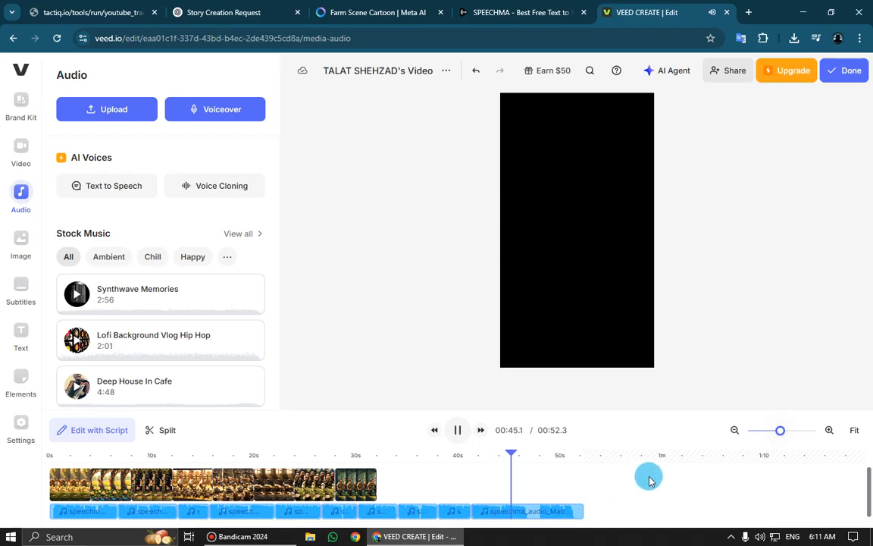
key(space)
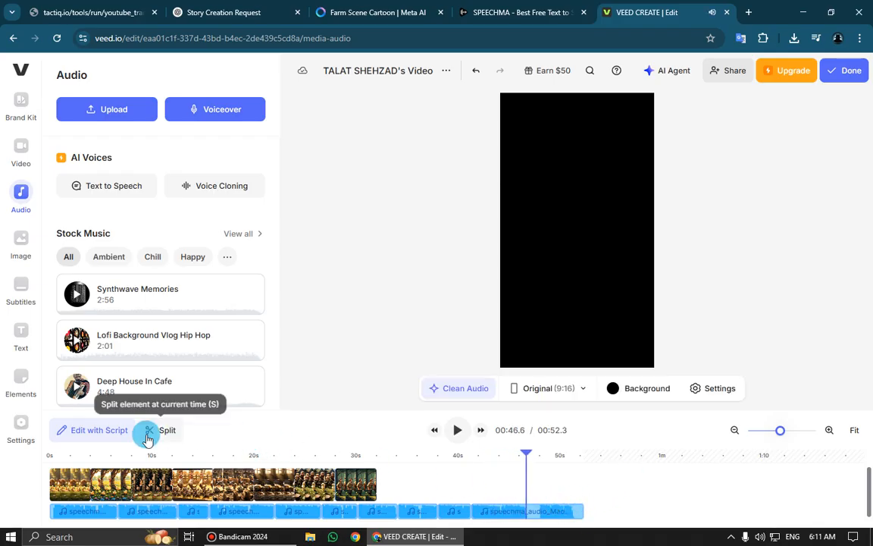
click(151, 438)
Find where speech resumes in the last segment, split it at 00:48.0, and delete the pause between 00:46.6 and 00:48.0
click(560, 513)
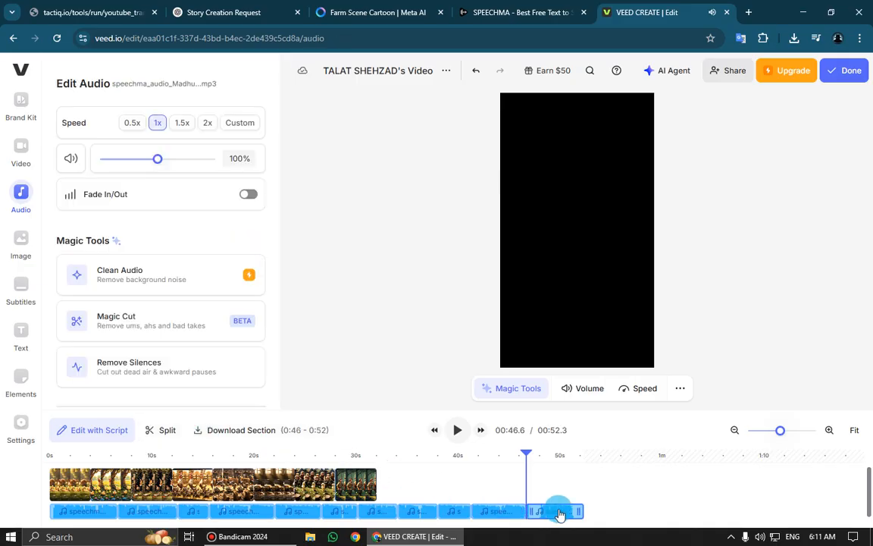
key(space)
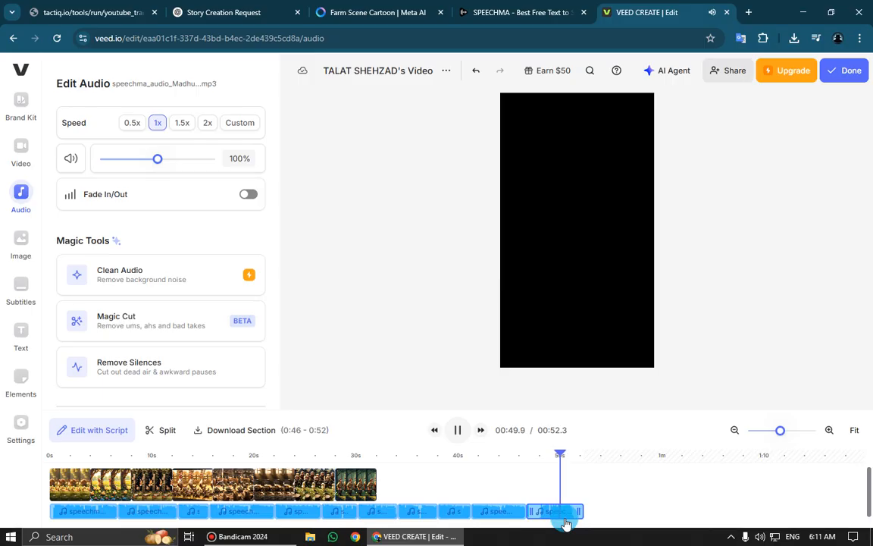
key(space)
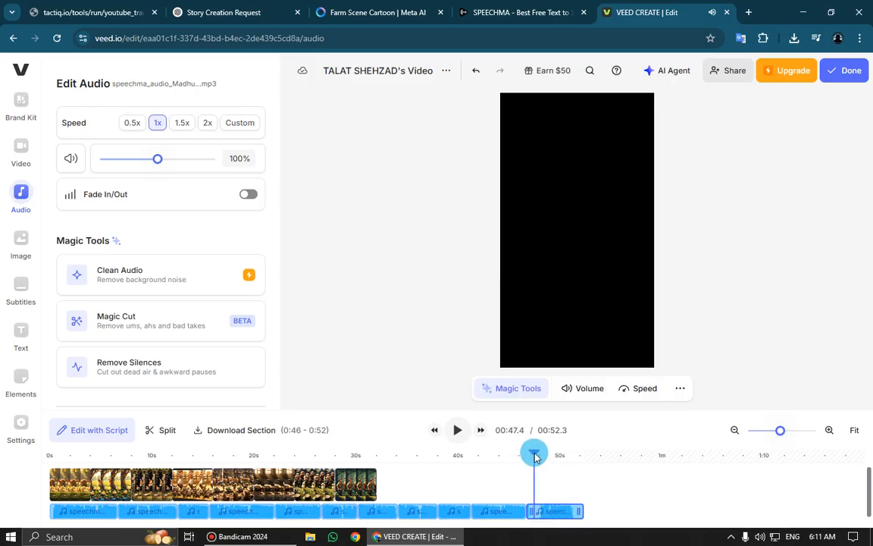
click(535, 510)
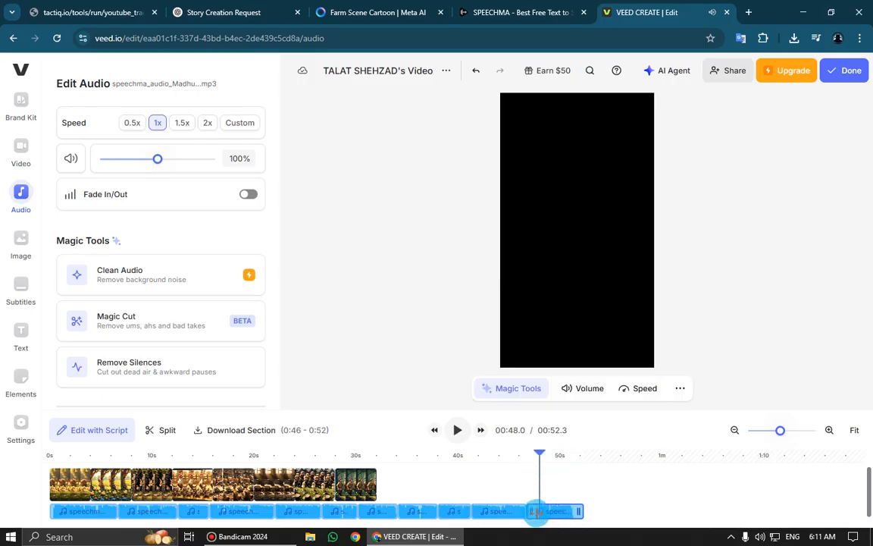
click(160, 430)
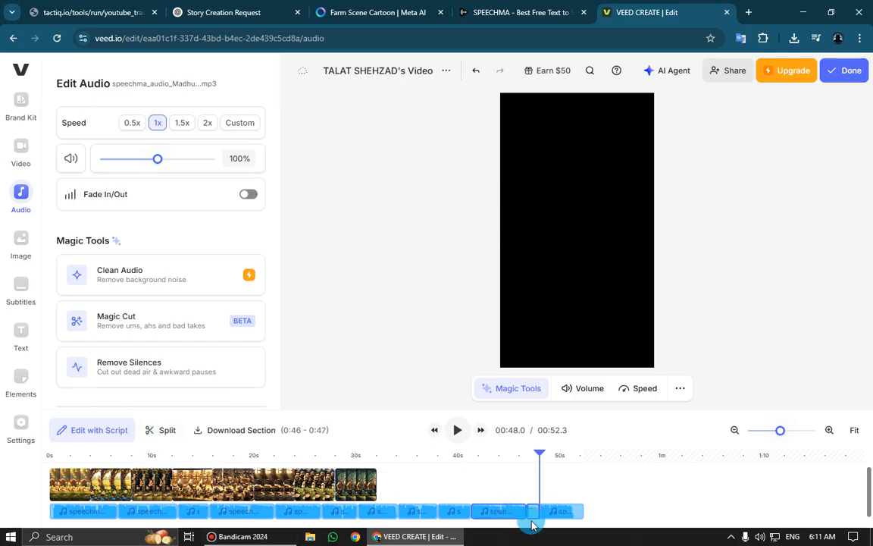
click(538, 510)
key(Delete)
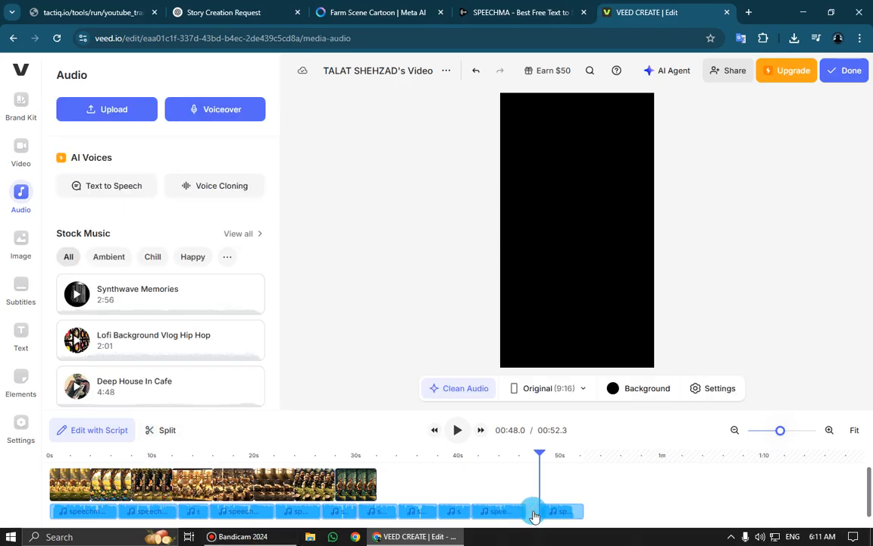
Play to the end of the narration, split the voice-over at 00:50.0, and delete the silent remainder
key(space)
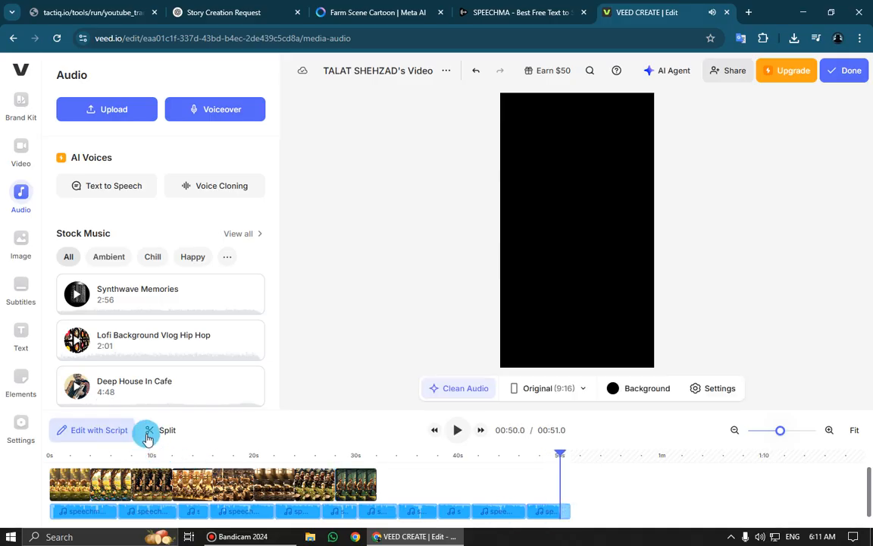
click(556, 510)
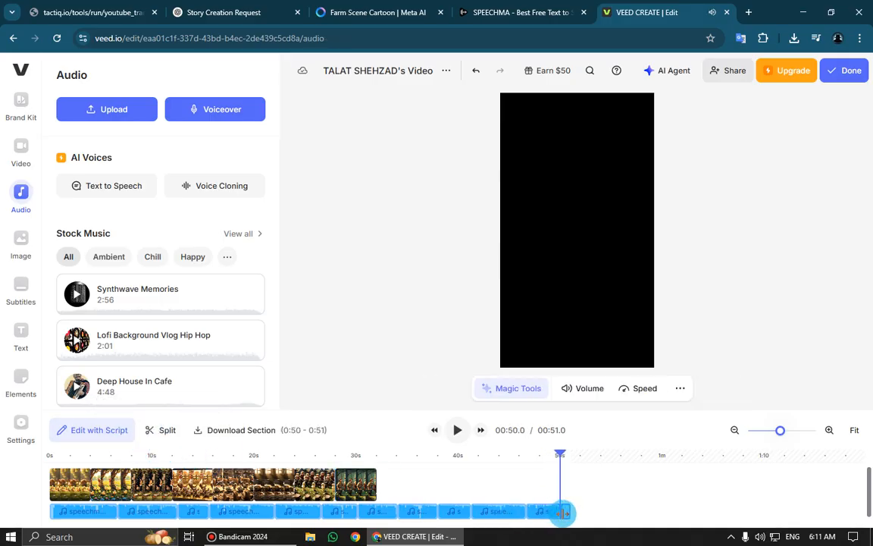
key(Delete)
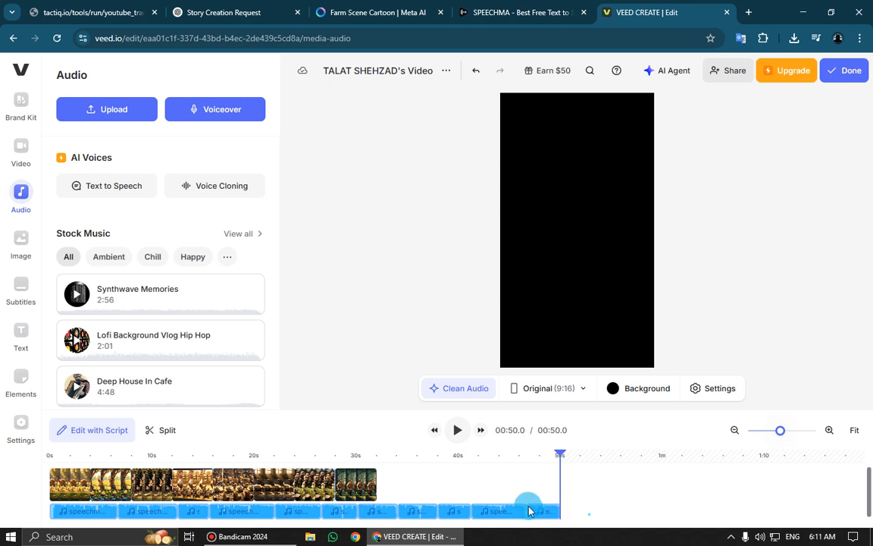
drag(529, 511, 108, 488)
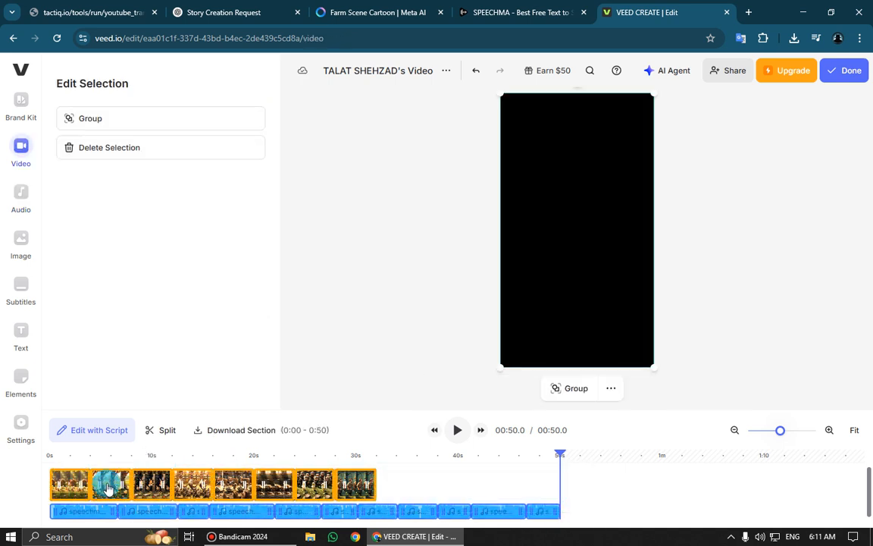
right_click(107, 488)
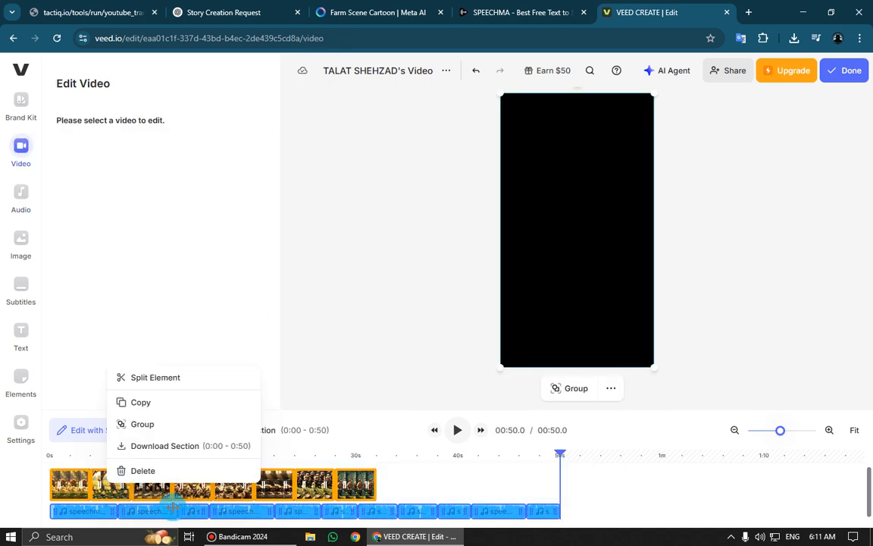
click(521, 487)
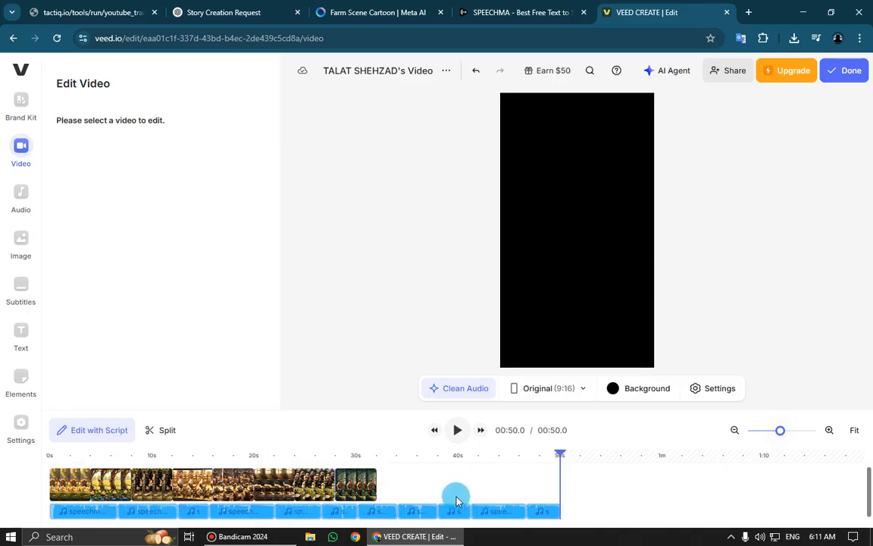
Play the video from the beginning to compare the clips with the trimmed narration
click(53, 457)
key(space)
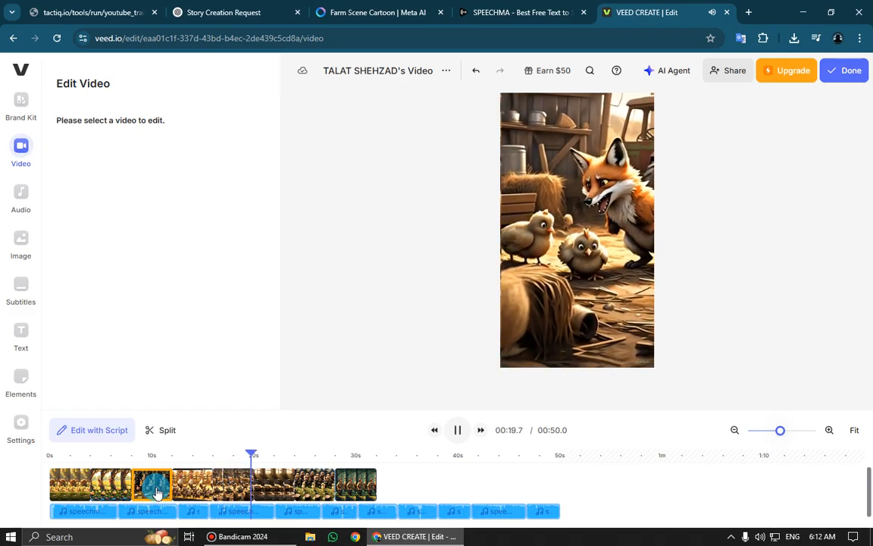
drag(157, 493, 286, 482)
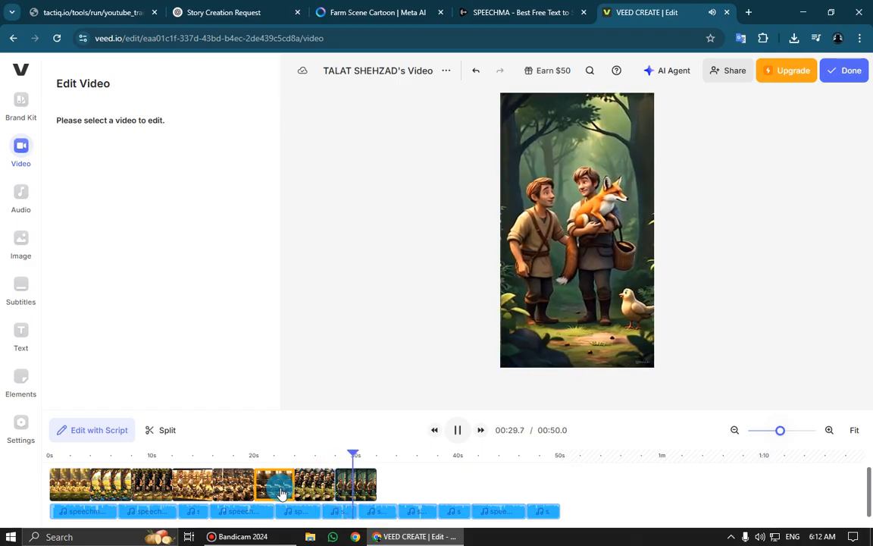
key(space)
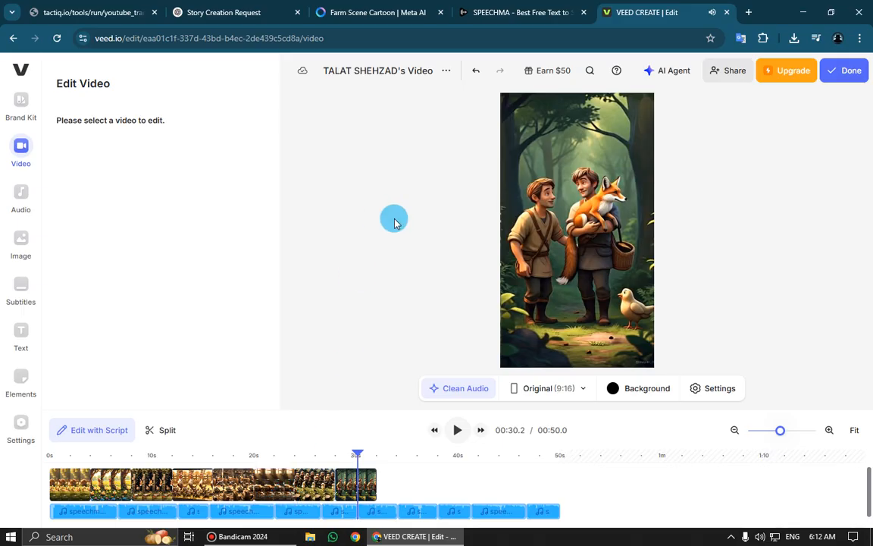
Switch to Meta AI to examine the generated set of villagers carrying the fox, and return to the VEED editor
click(377, 9)
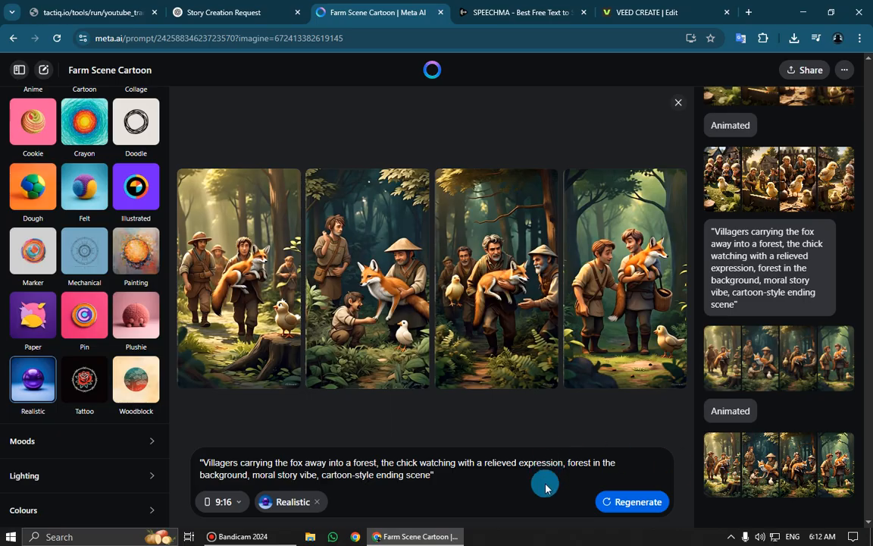
click(618, 502)
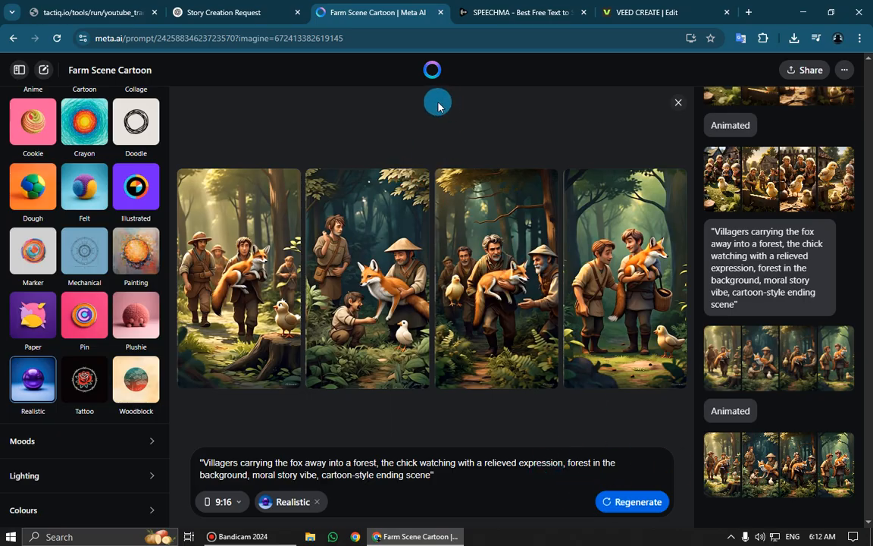
click(618, 10)
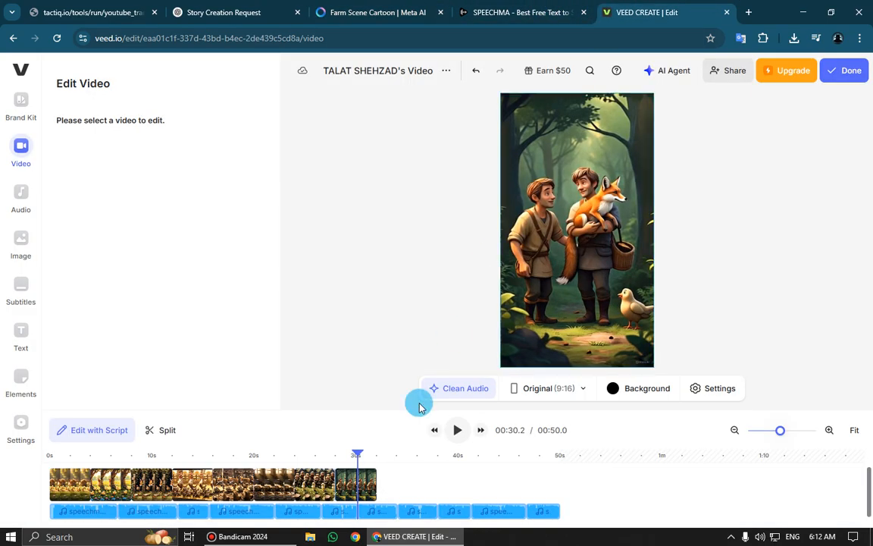
Return the playhead to 00:17.9 and compare the length of the video clips with that of the voice-over
click(272, 456)
click(232, 456)
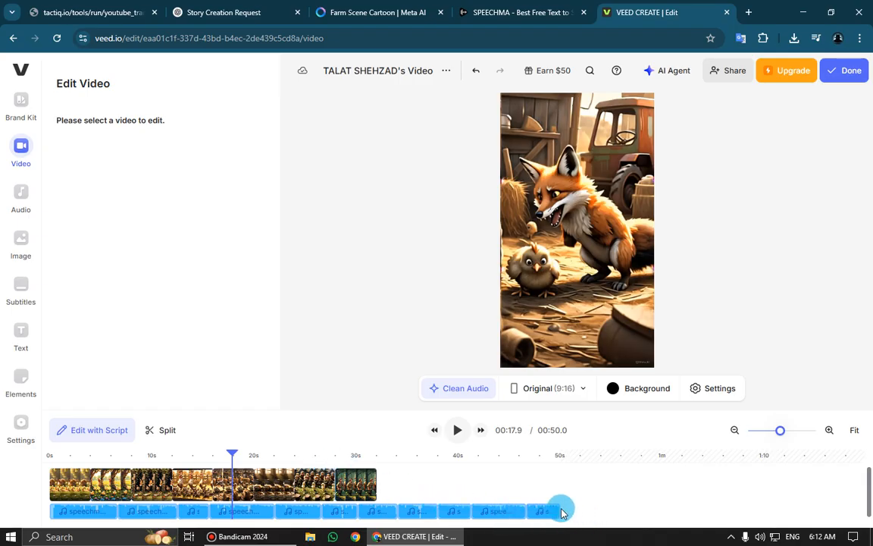
drag(560, 512, 57, 460)
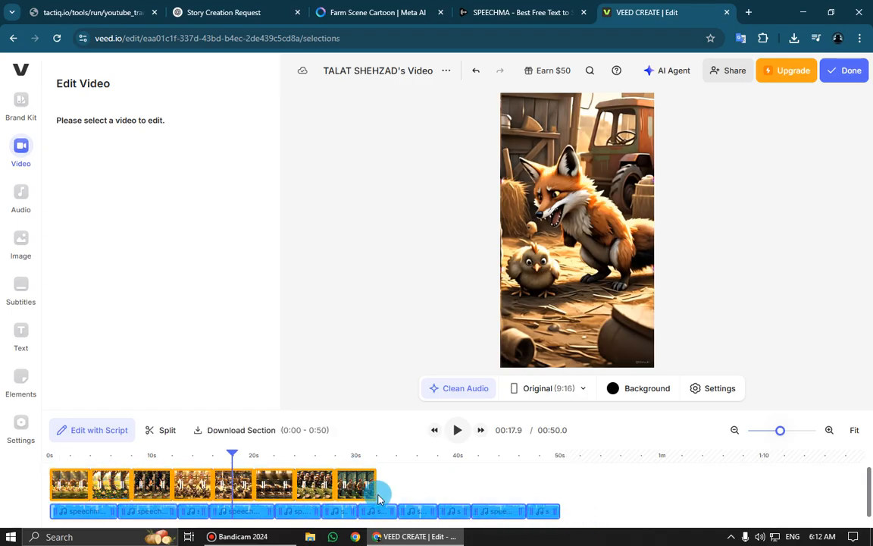
click(399, 485)
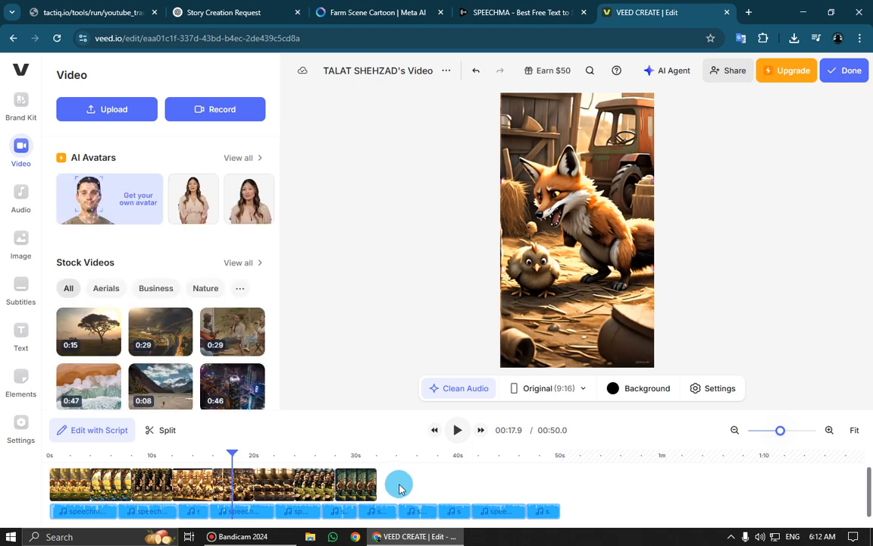
Download from Meta AI one more animated villagers-and-fox clip and two more clips of the baby chick crying beside its mother hen
click(332, 13)
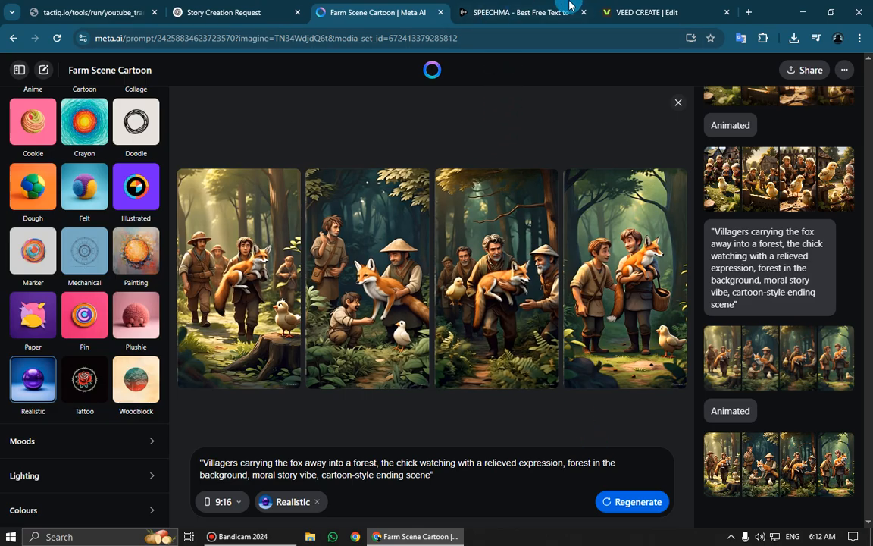
click(602, 10)
click(454, 438)
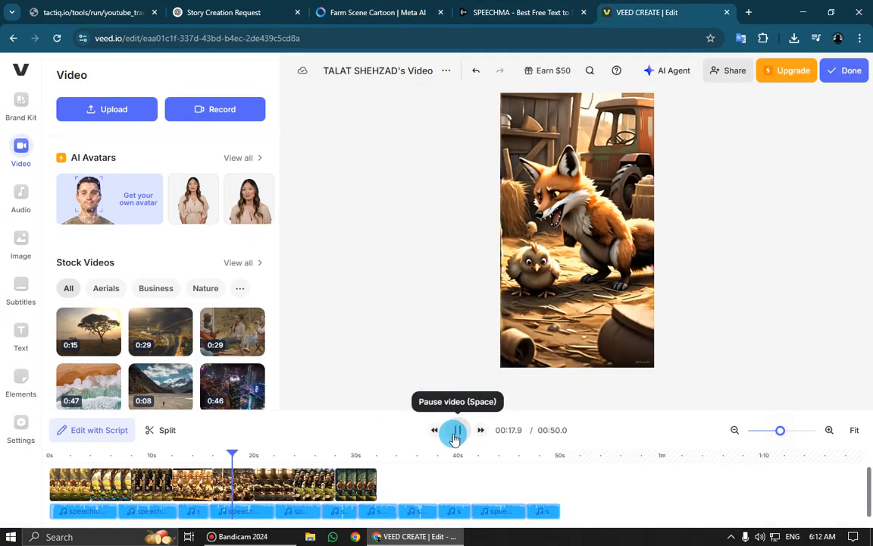
click(457, 436)
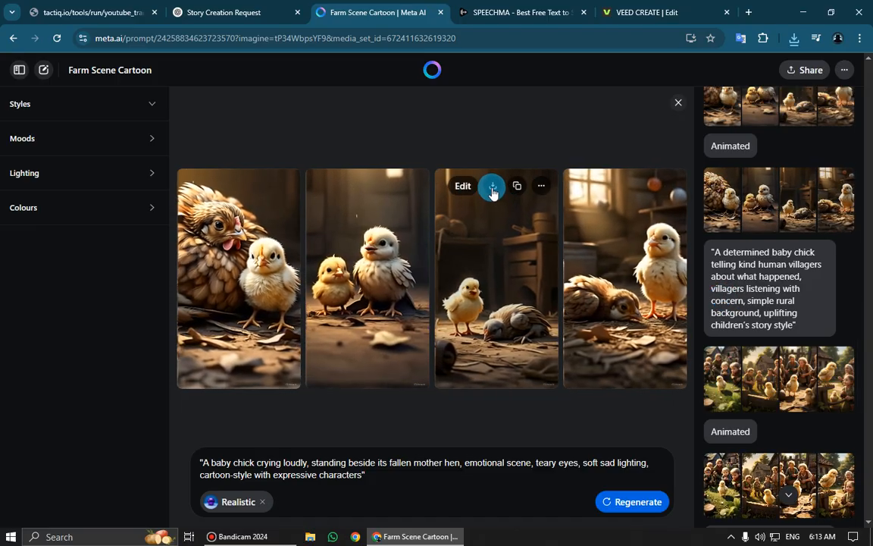
click(493, 187)
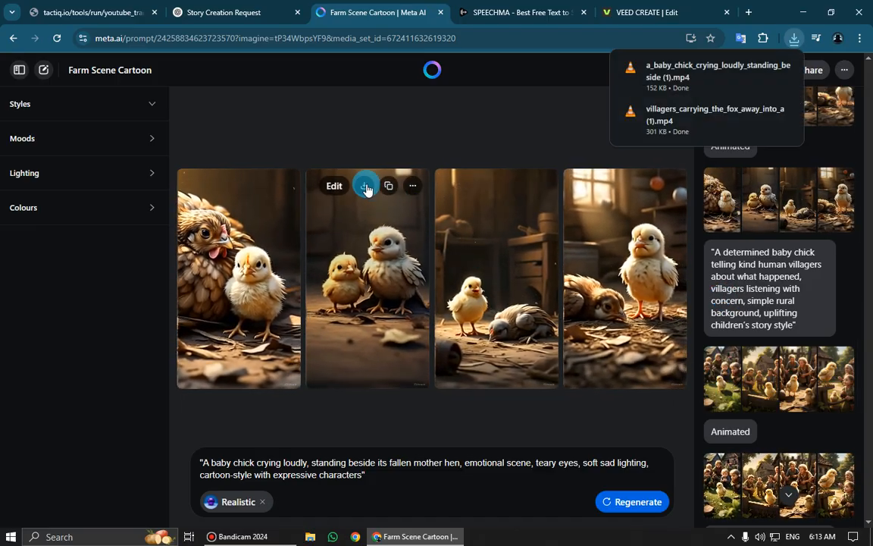
click(365, 186)
Find the animated brave-hen set in the Meta AI conversation and download its barnyard clip with the fox and its second hen clip
scroll(761, 265, up, 3)
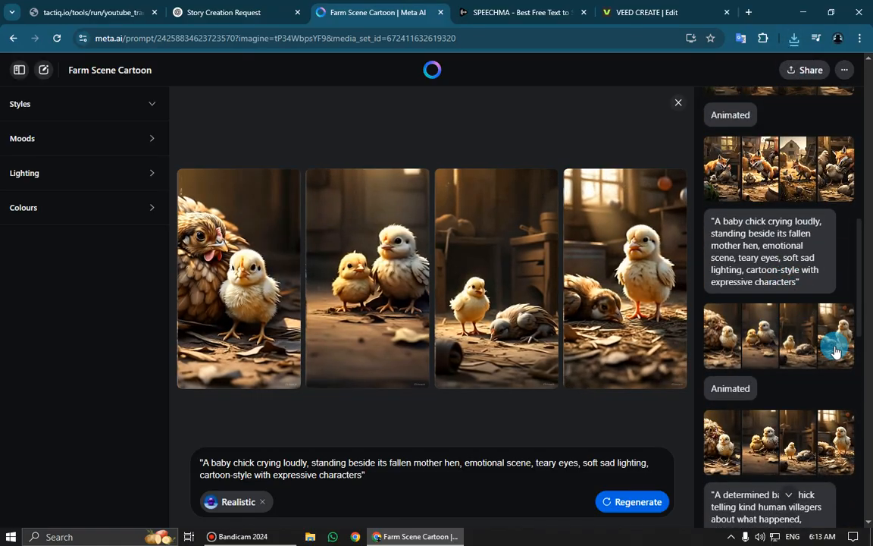
scroll(828, 346, up, 2)
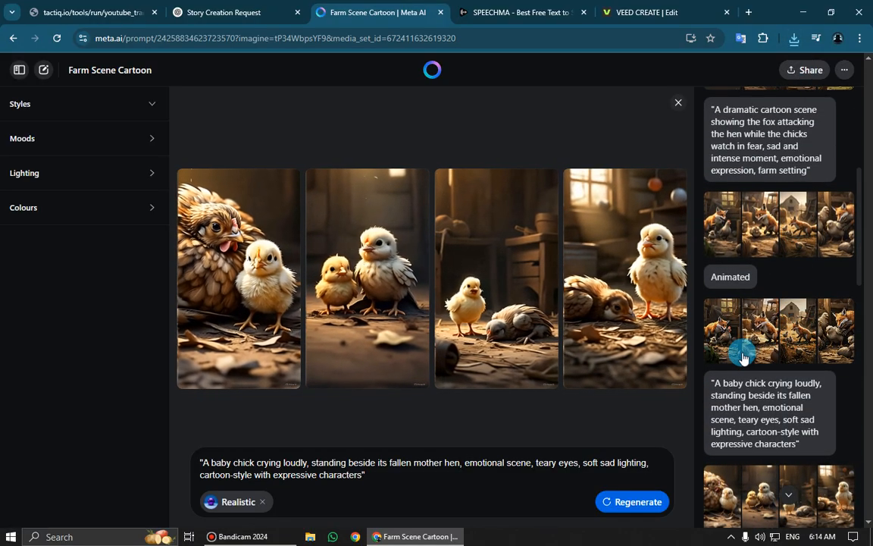
scroll(788, 337, up, 3)
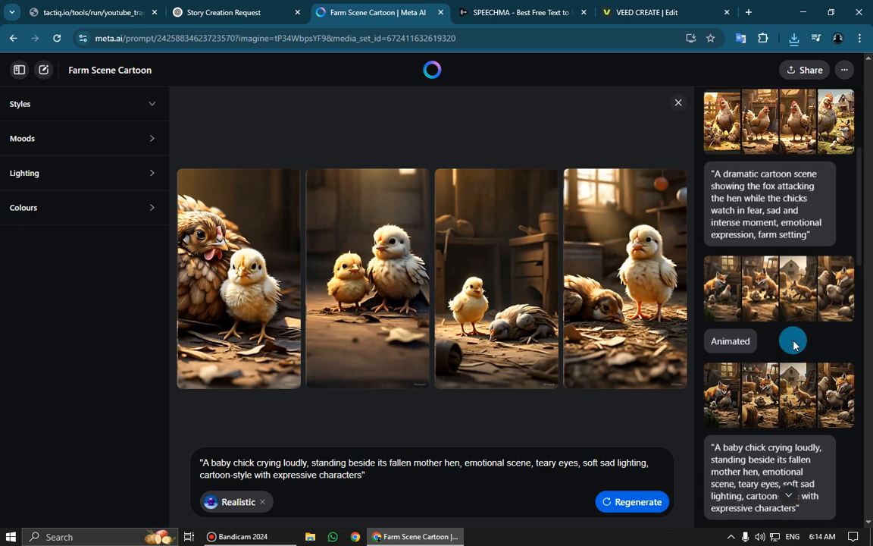
scroll(740, 302, up, 1)
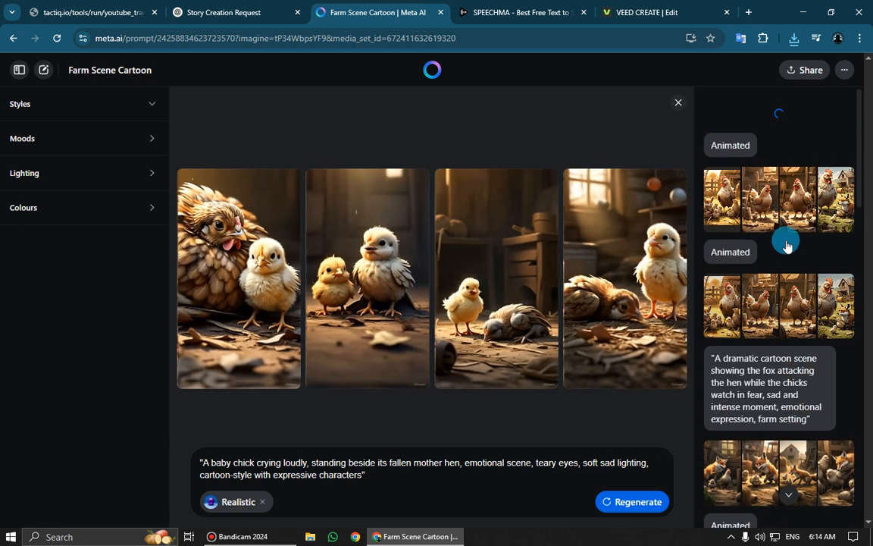
click(719, 309)
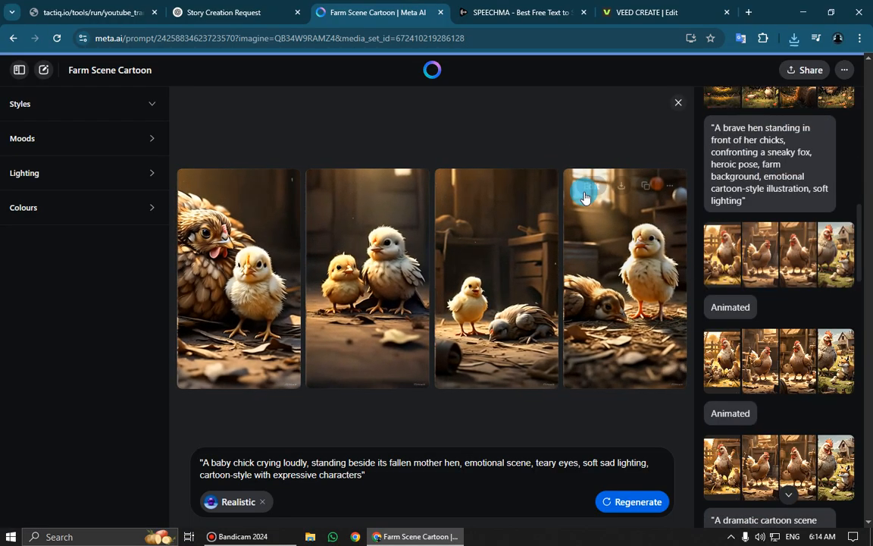
mouse_move(559, 189)
scroll(762, 254, up, 5)
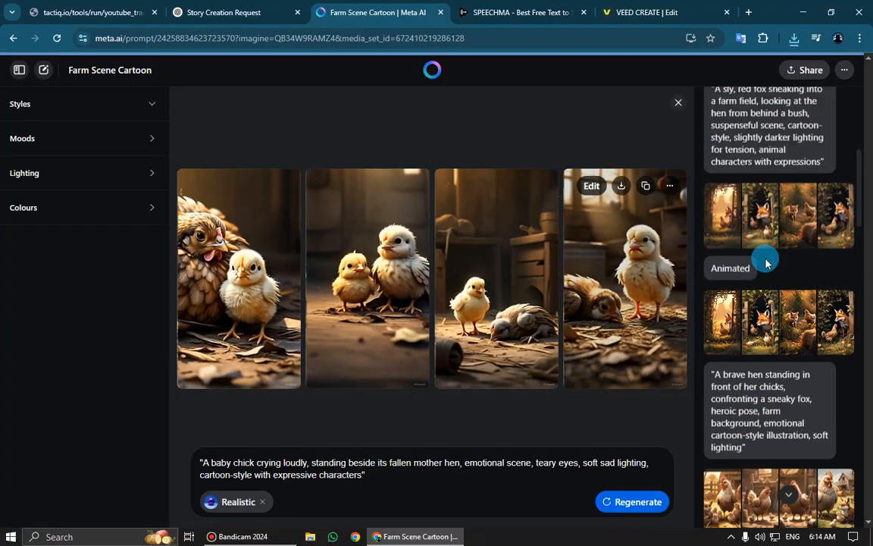
scroll(781, 284, down, 3)
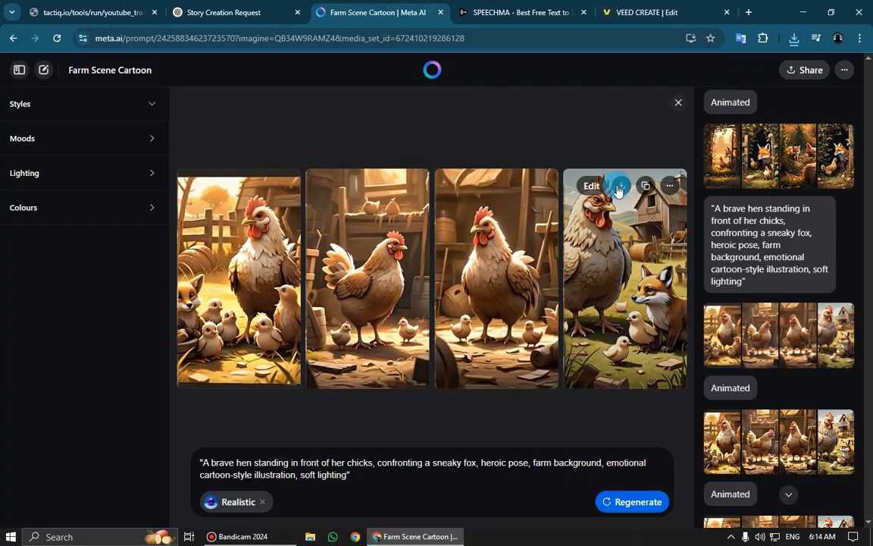
click(619, 188)
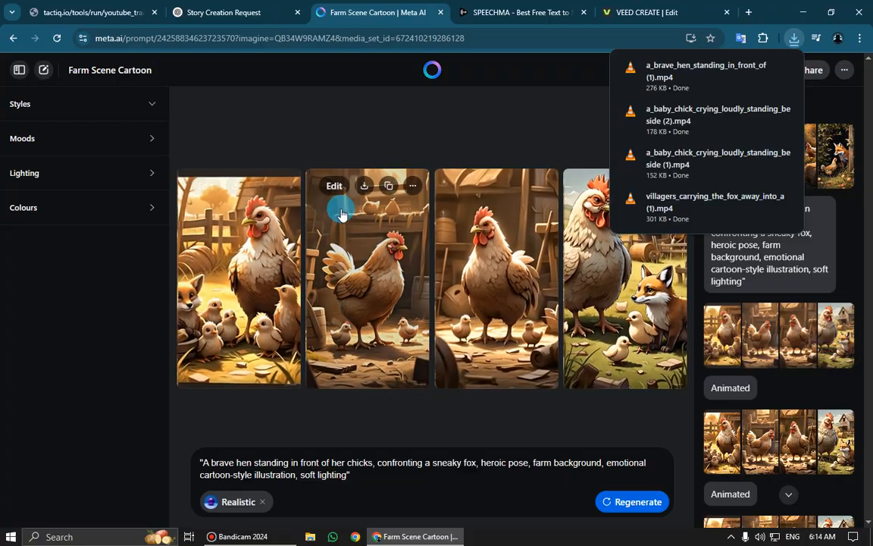
click(363, 186)
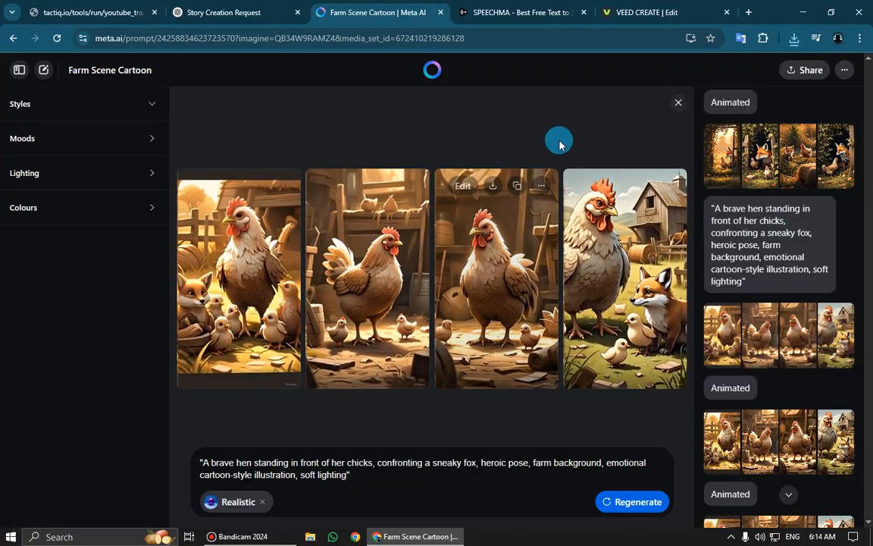
Switch to VEED and upload the five new clips from Downloads: two brave hen, two crying baby chick, and villagers_carrying_the_fox_away_into_a (1)
click(648, 12)
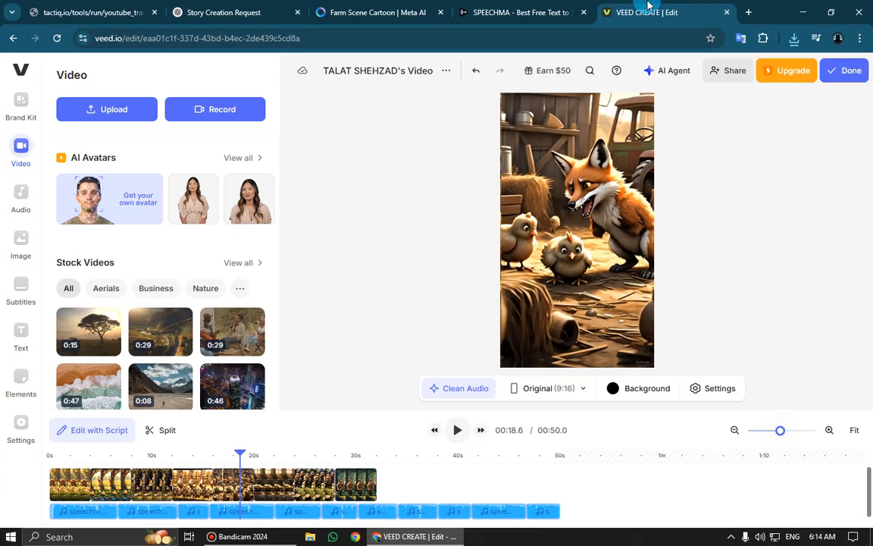
click(96, 111)
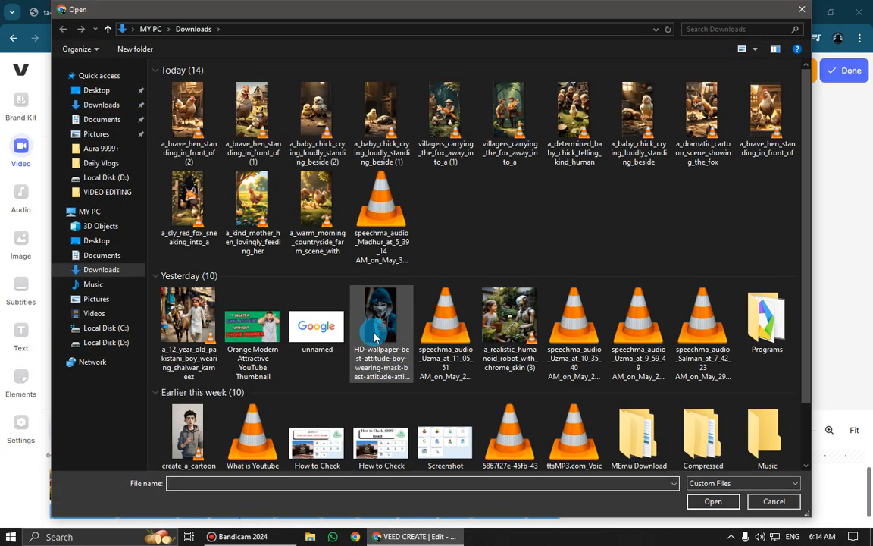
click(173, 110)
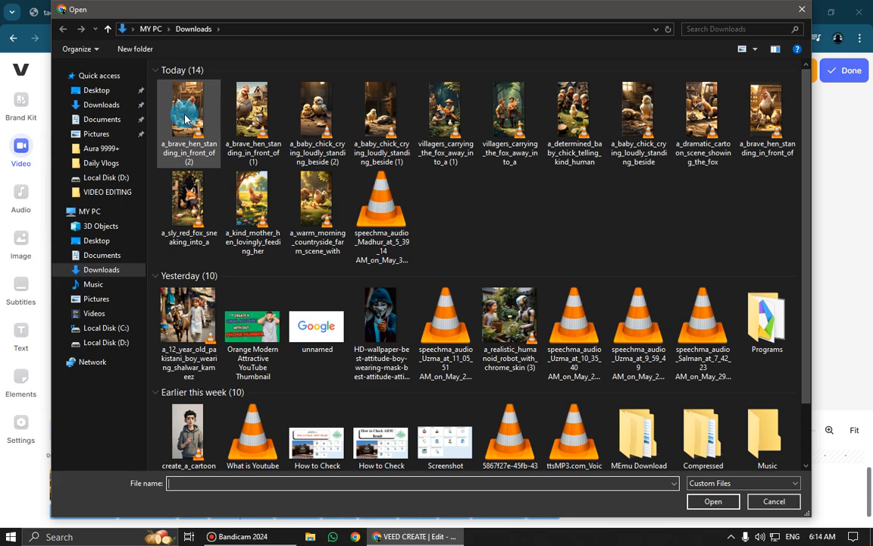
ctrl+click(269, 104)
ctrl+click(318, 106)
ctrl+click(383, 112)
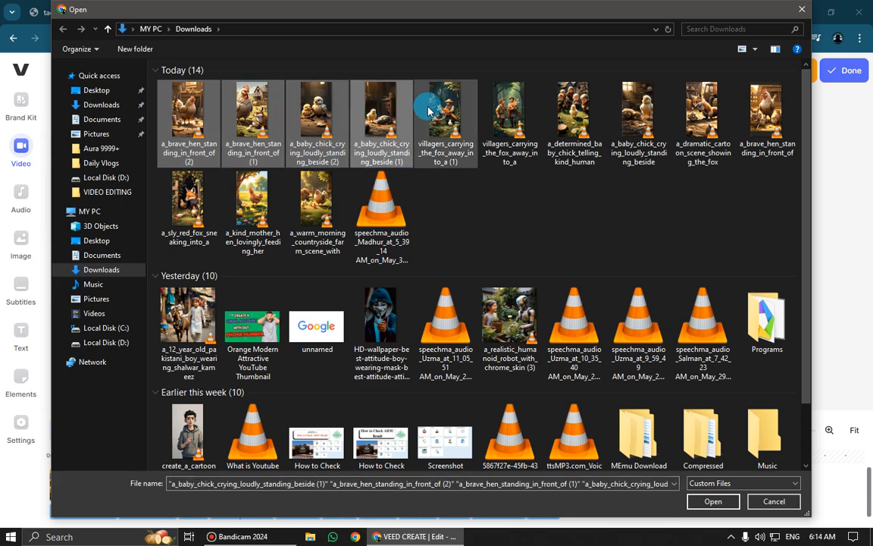
ctrl+click(443, 115)
click(711, 502)
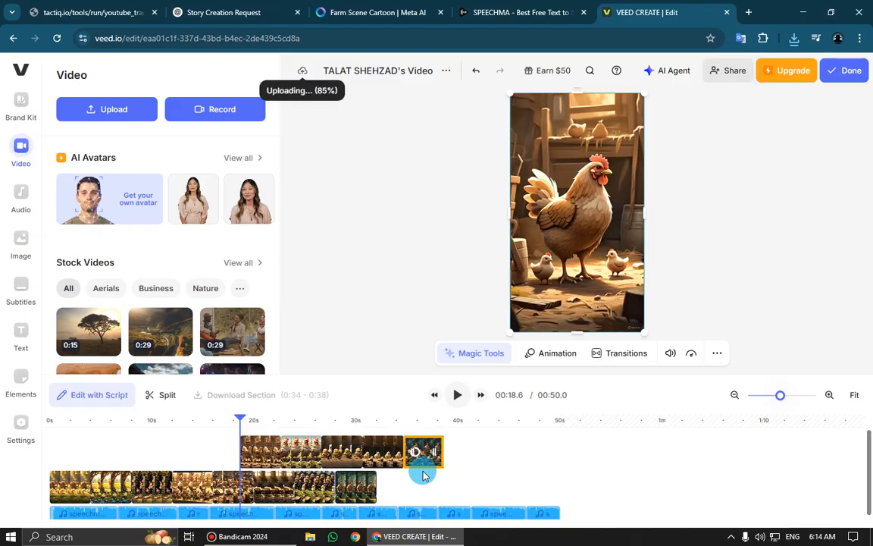
Move the newly uploaded clips from the upper track into the main video track, filling it to the voice-over's end at 50 seconds
drag(425, 452, 494, 476)
click(381, 459)
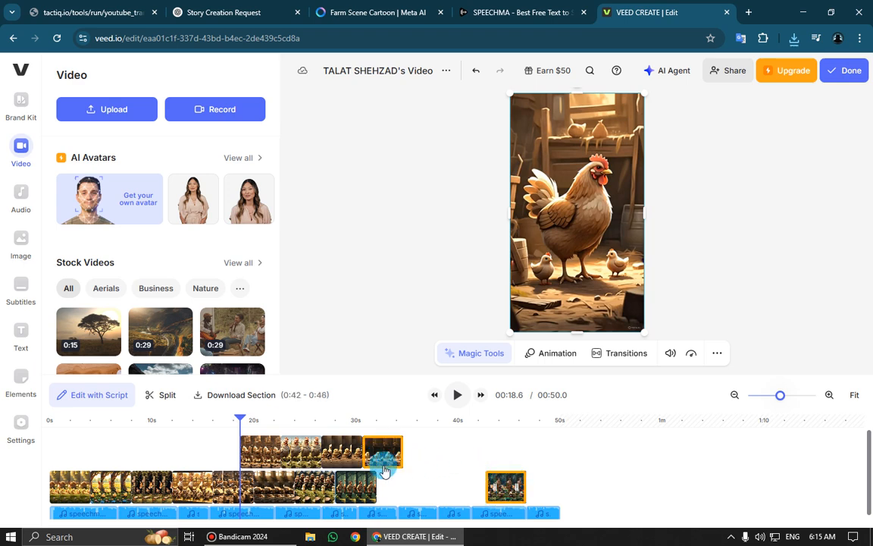
drag(382, 453, 468, 489)
drag(316, 491, 439, 489)
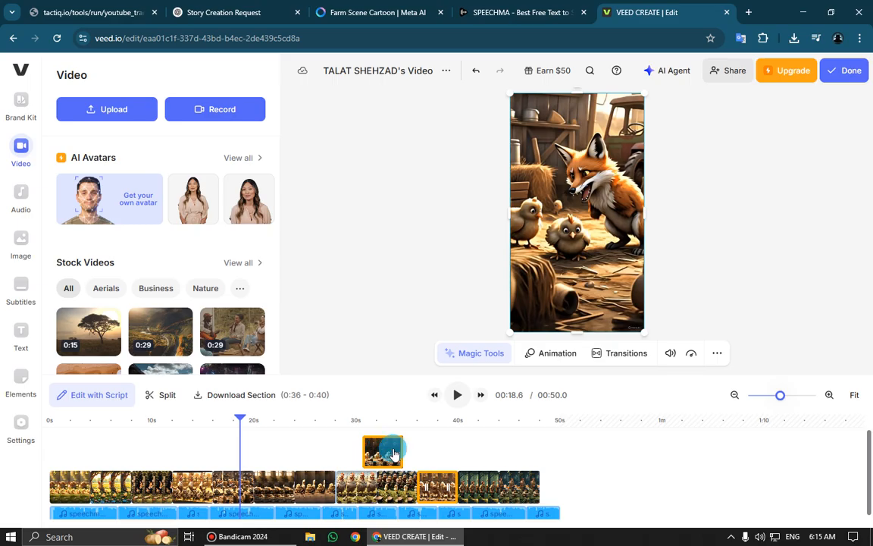
drag(393, 453, 560, 485)
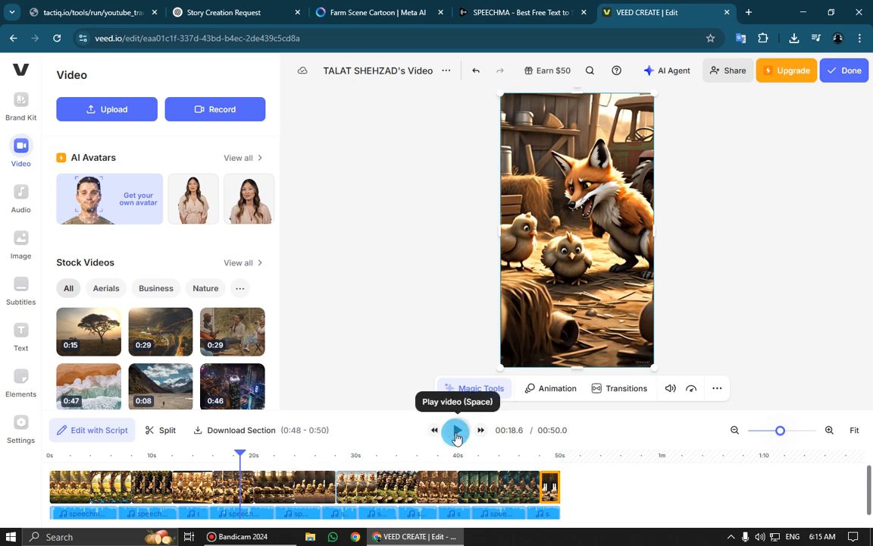
Play the assembled video from the start through to its end, and return the playhead to 00:00.0
click(457, 429)
drag(244, 453, 49, 455)
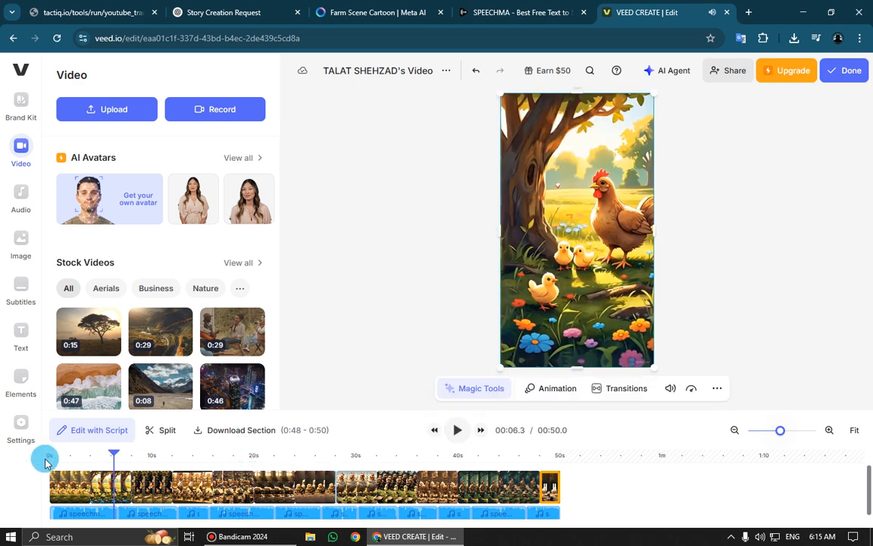
click(458, 431)
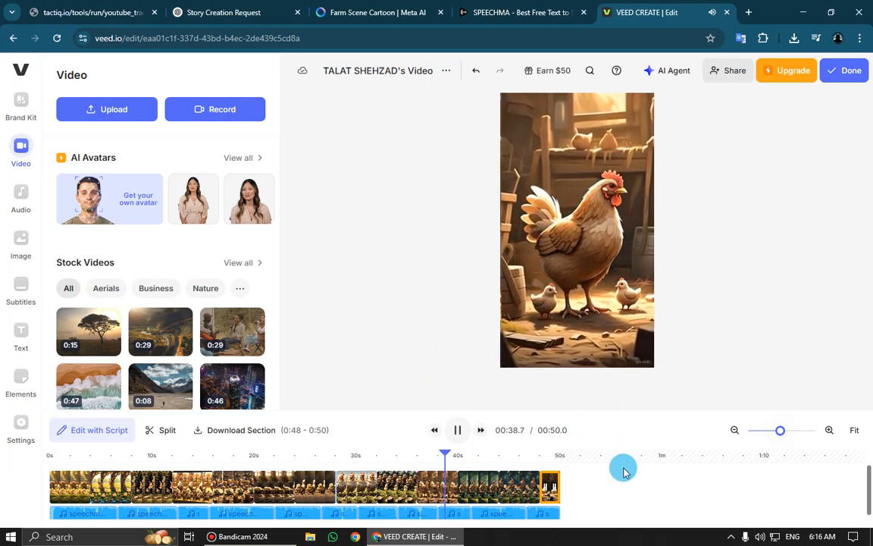
click(616, 489)
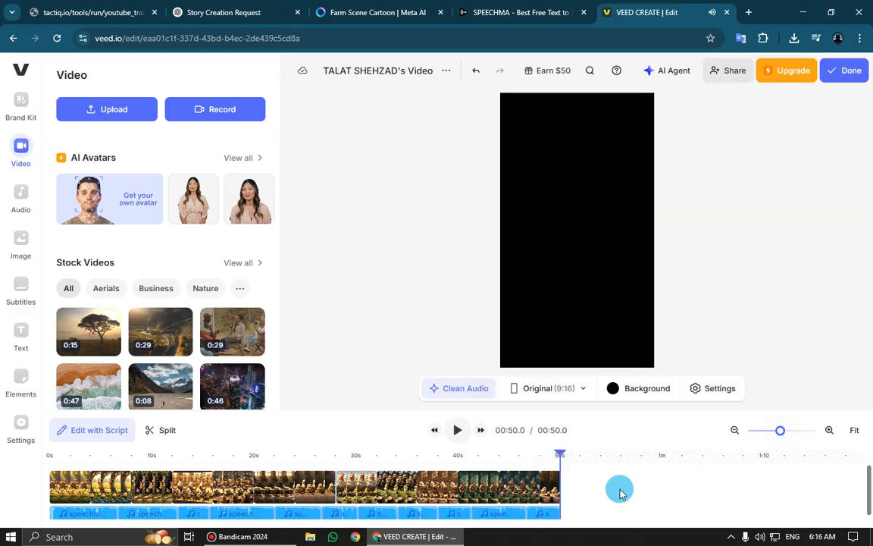
click(87, 457)
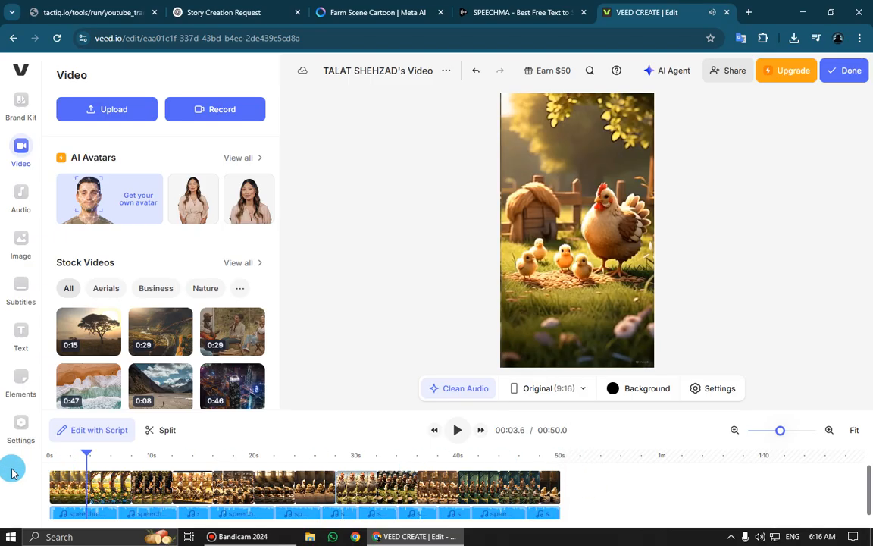
click(12, 473)
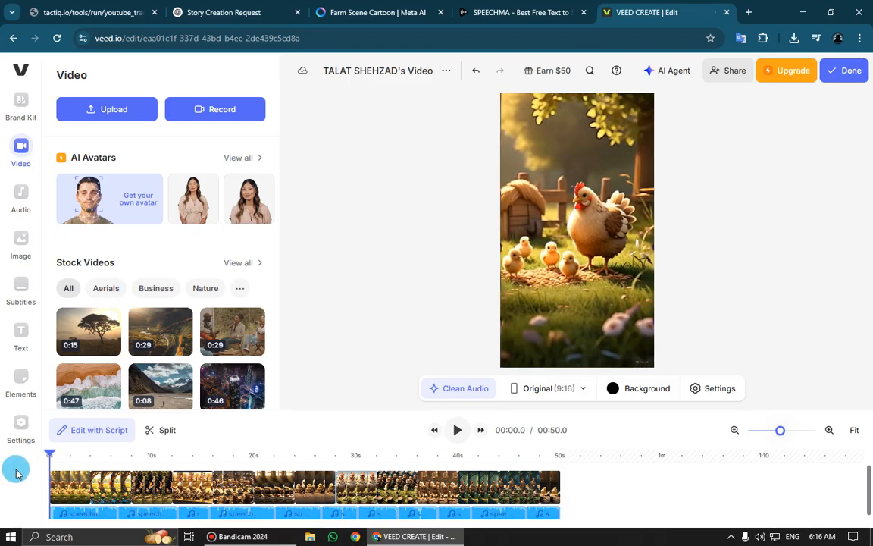
Export the video in Standard quality and play the beginning of the rendered result
click(843, 72)
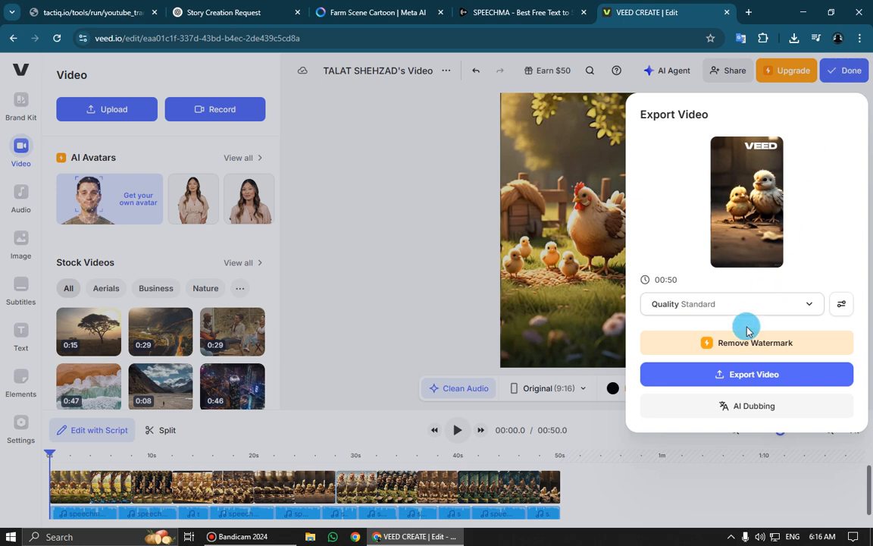
click(730, 375)
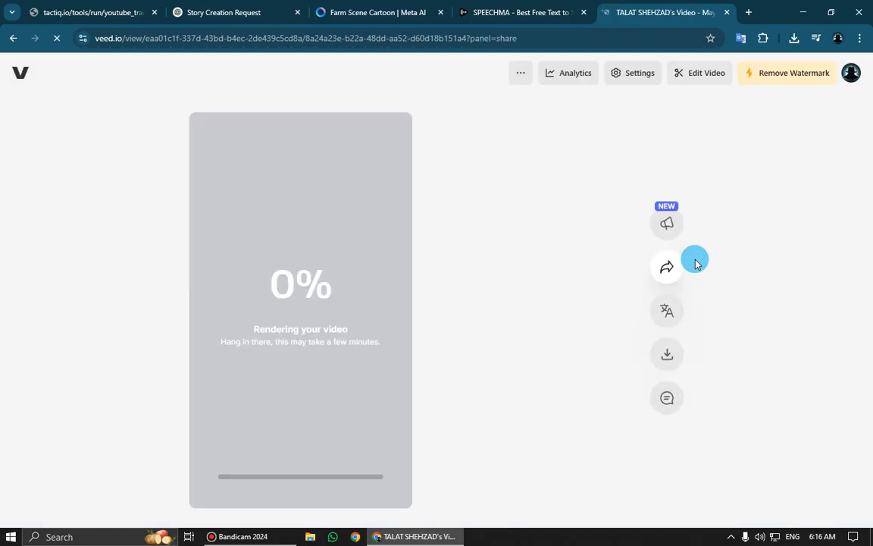
drag(253, 282, 334, 284)
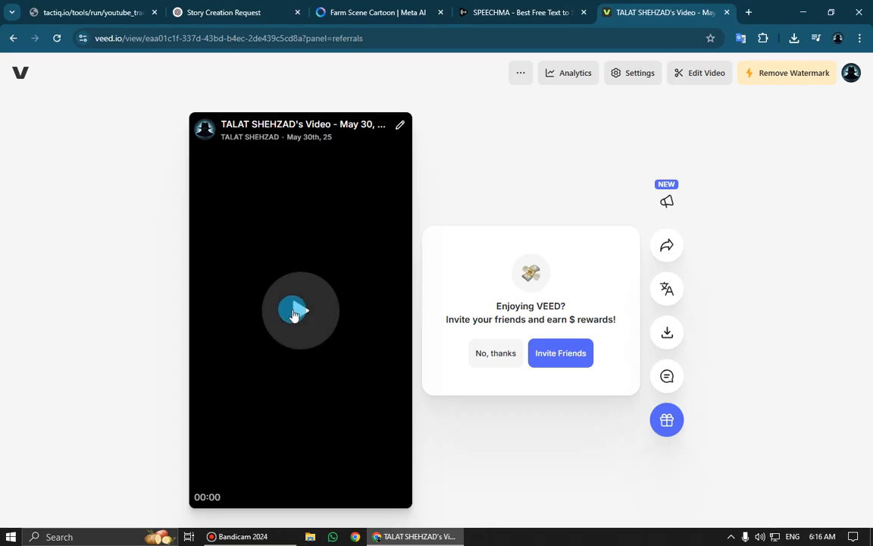
click(295, 309)
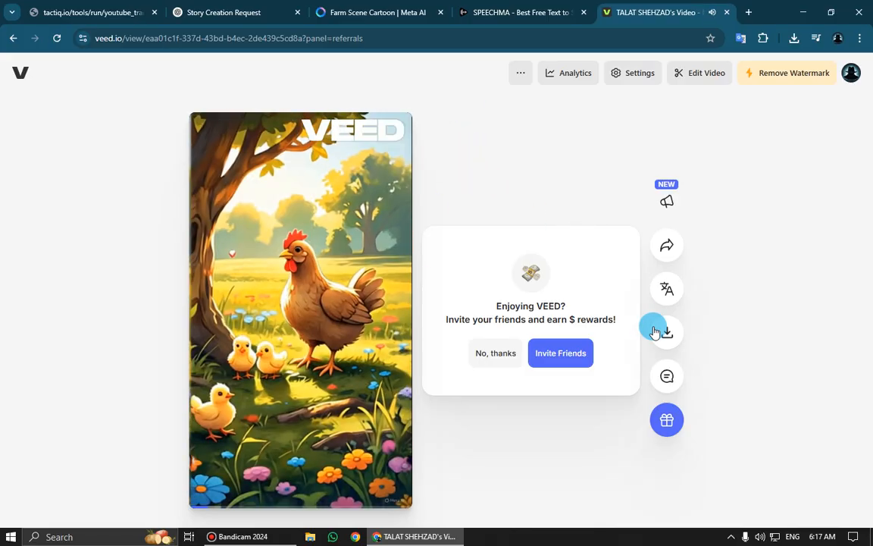
click(309, 314)
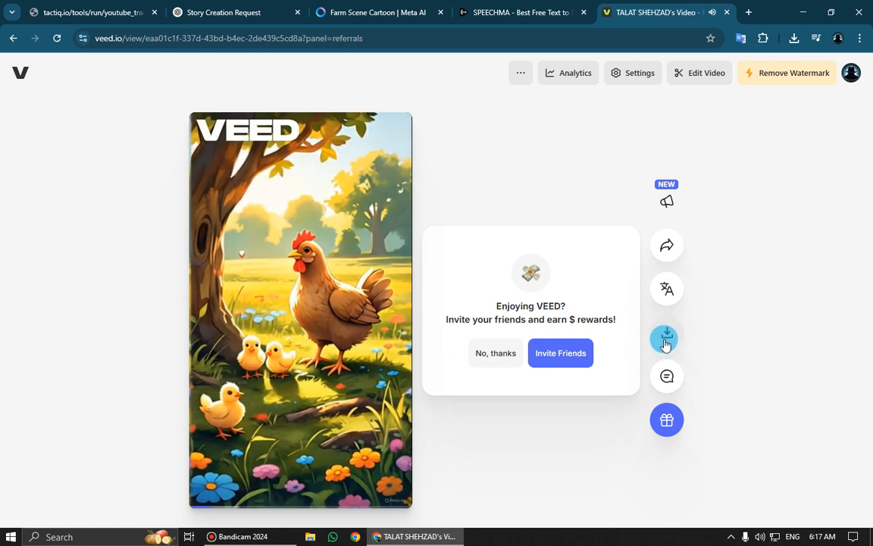
Download the rendered video as a free 720p MP4 and check its progress in the browser's download history
click(666, 333)
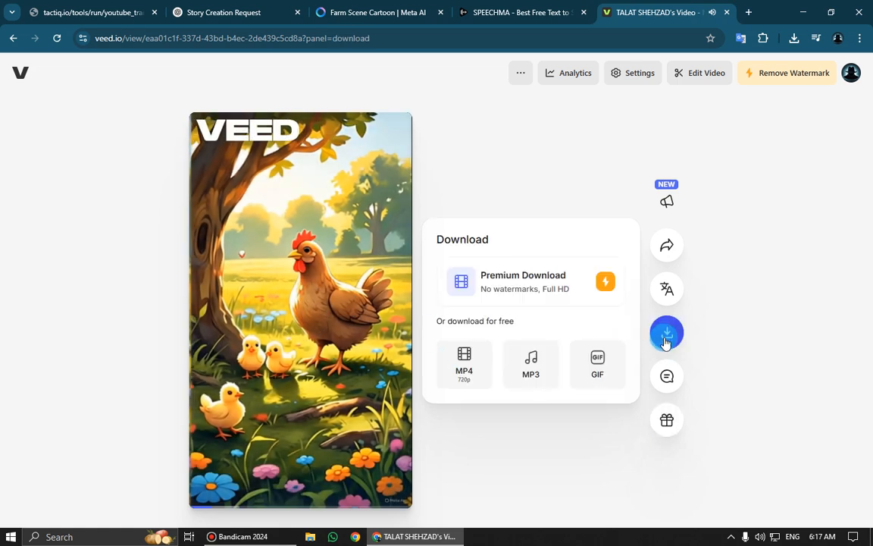
click(463, 367)
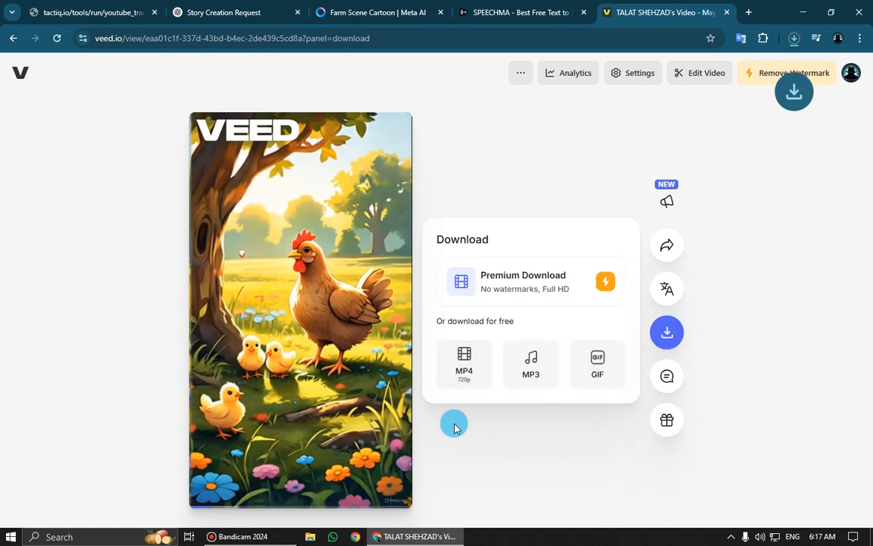
click(794, 39)
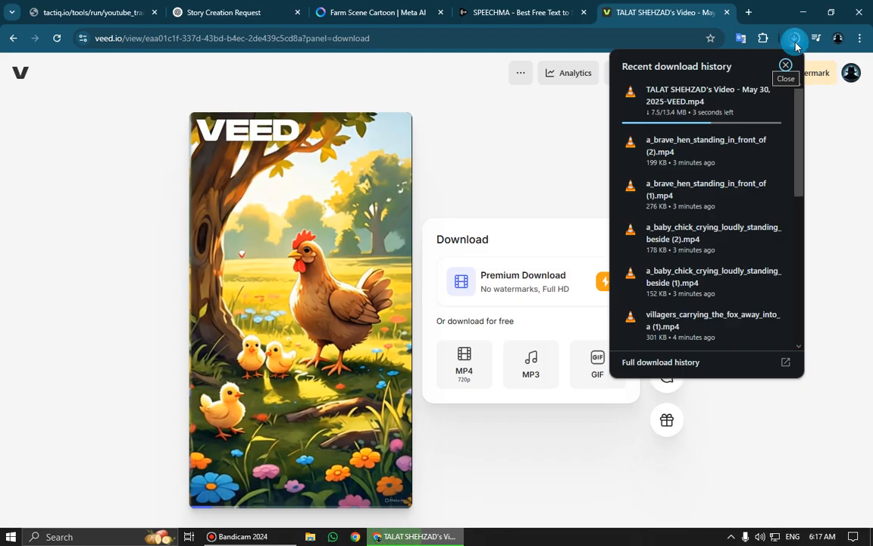
click(795, 43)
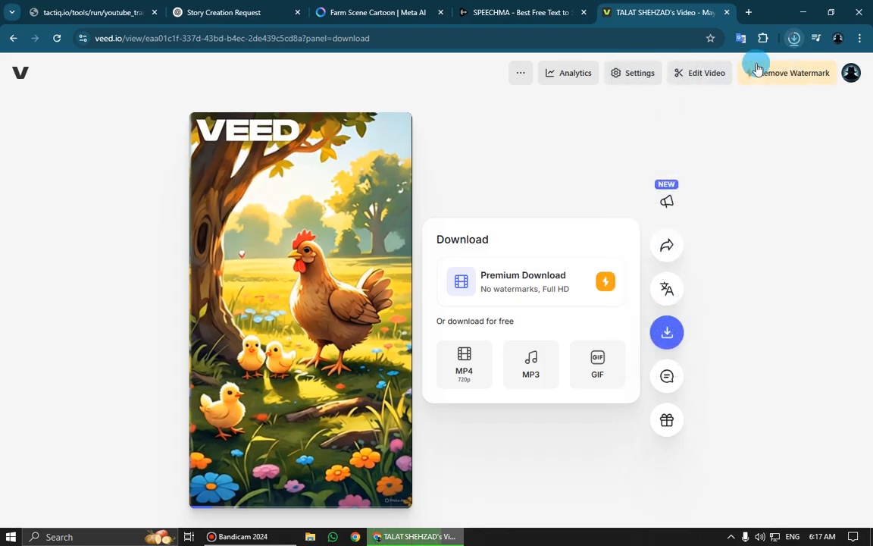
Show the downloaded MP4 in the Downloads folder and play it
click(794, 39)
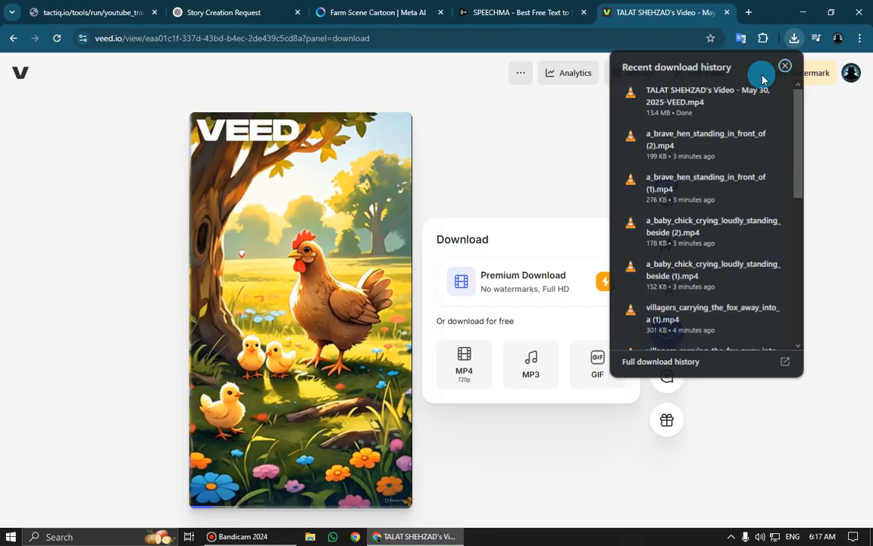
click(751, 91)
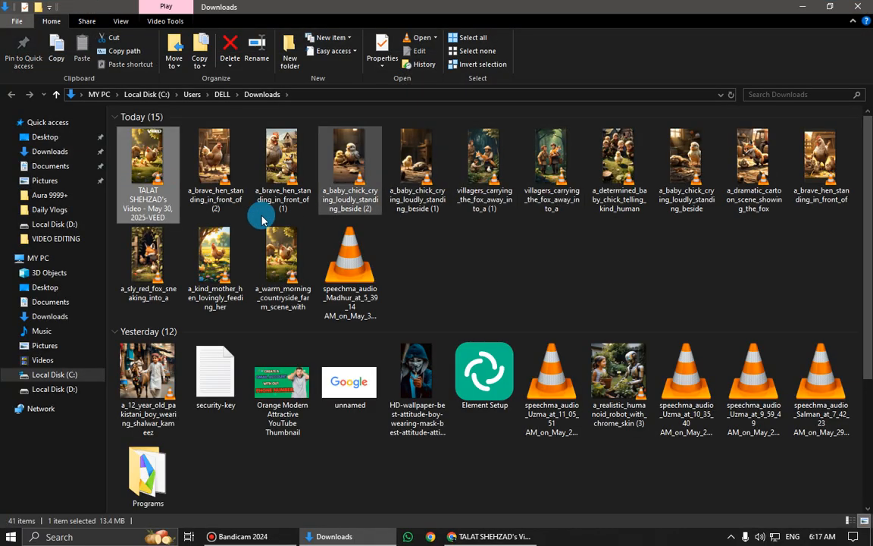
double_click(149, 169)
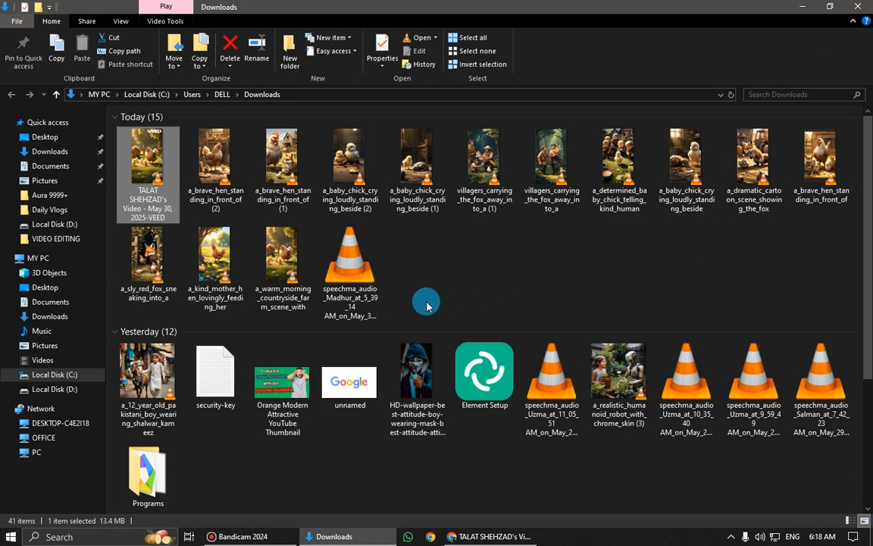
drag(413, 297, 796, 174)
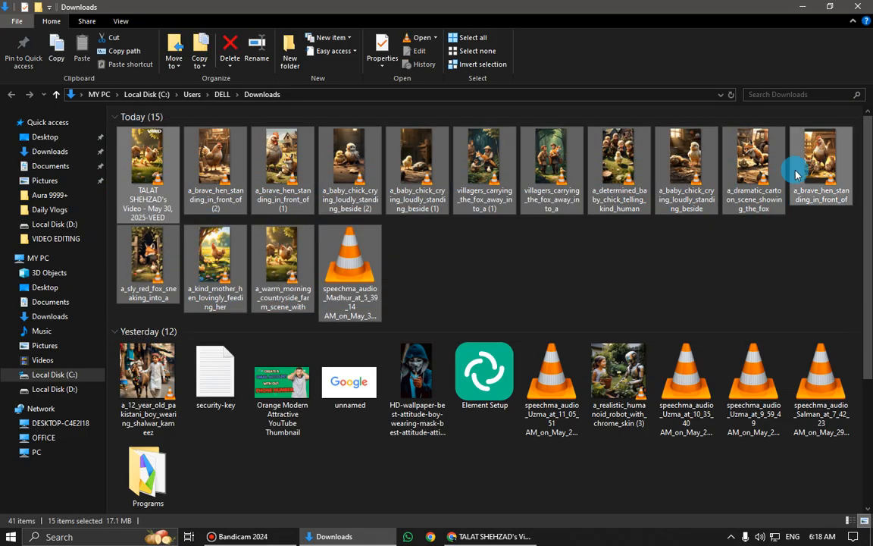
click(497, 248)
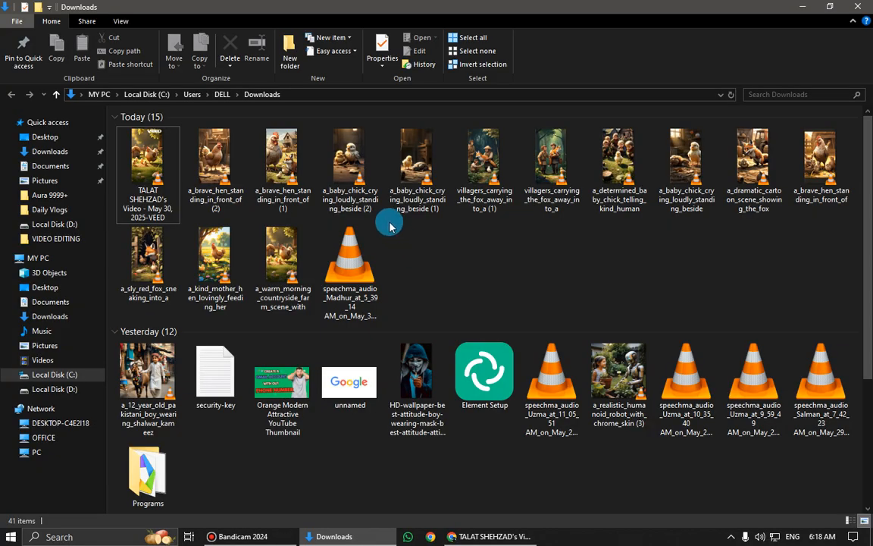
drag(389, 227, 791, 221)
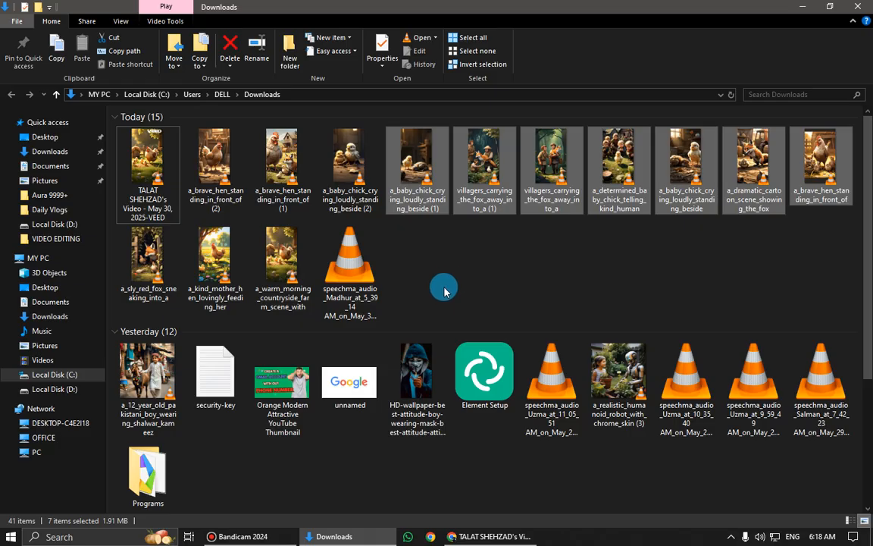
drag(432, 300, 463, 311)
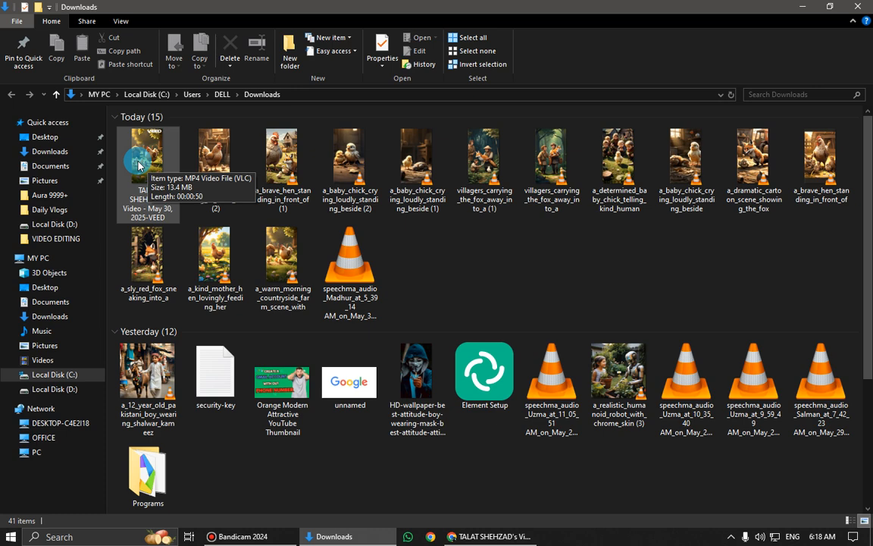
Refresh the Downloads folder and close its window to return to the VEED page
right_click(460, 267)
click(491, 315)
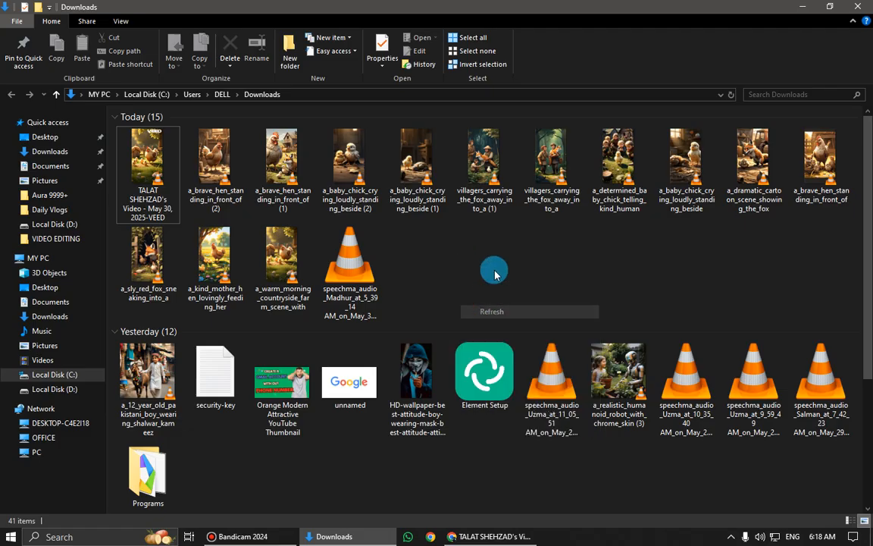
right_click(498, 267)
click(514, 318)
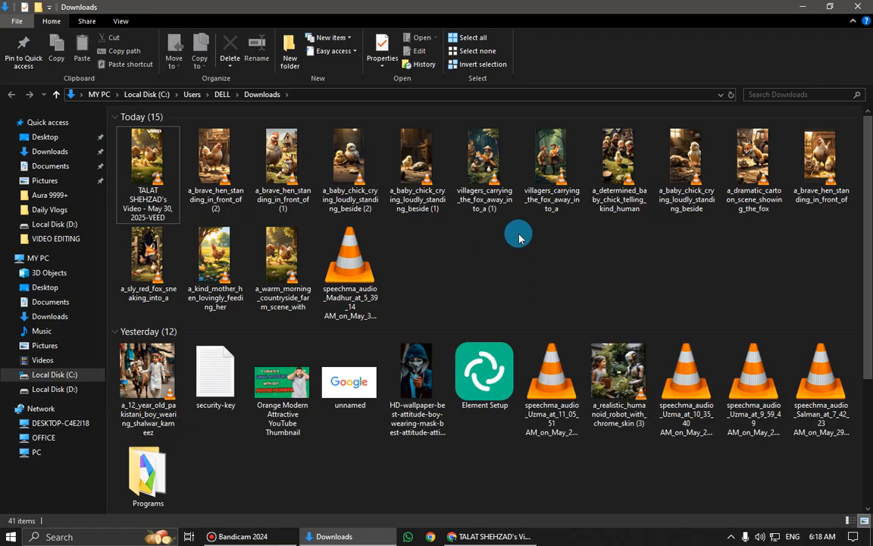
right_click(518, 235)
click(535, 283)
click(859, 6)
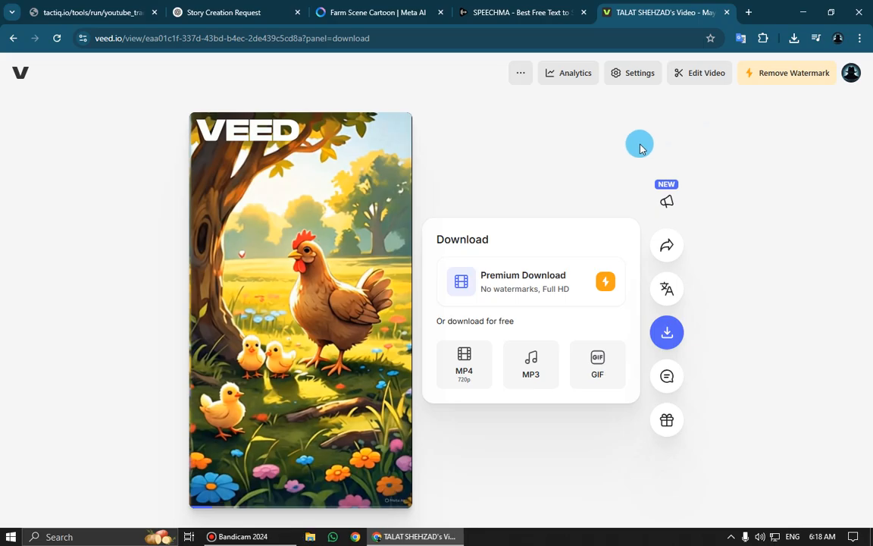